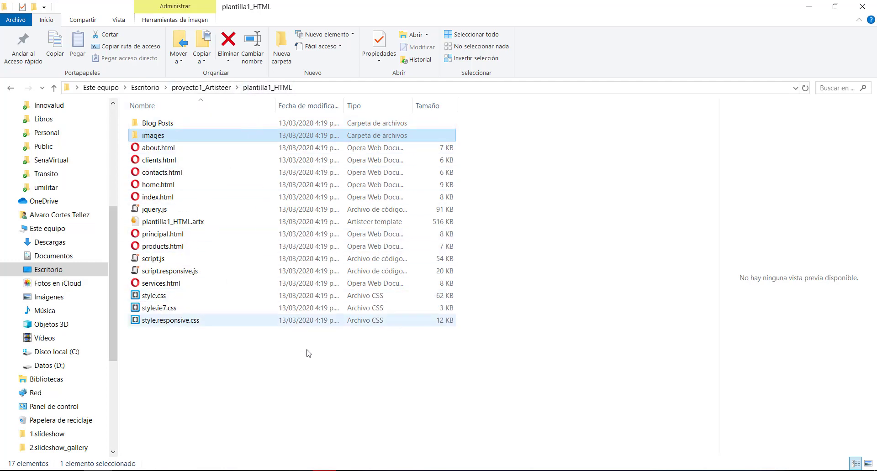
# Switch to the Opera browser and look over the template's Principal page
pyautogui.click(433, 411)
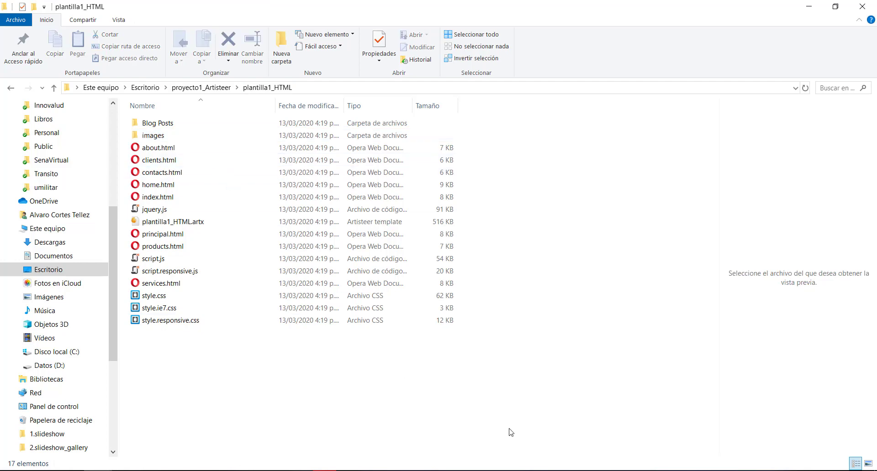
pyautogui.click(324, 470)
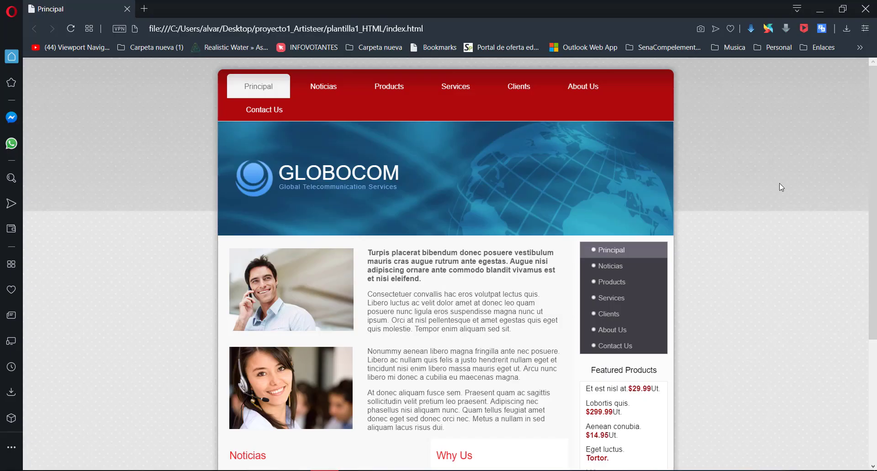
pyautogui.scroll(-2, 730, 258)
pyautogui.scroll(2, 731, 259)
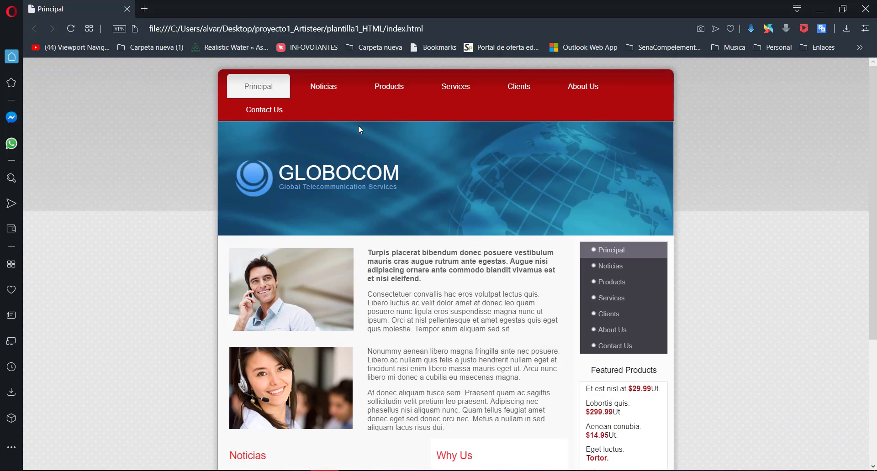
# Browse the template's Noticias, Services and Clients pages and look over their content
pyautogui.click(331, 91)
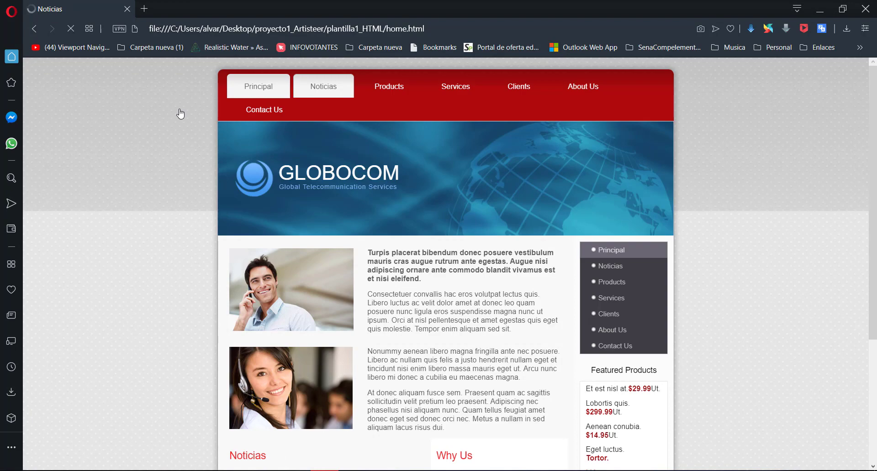
pyautogui.click(452, 89)
pyautogui.scroll(-2, 203, 183)
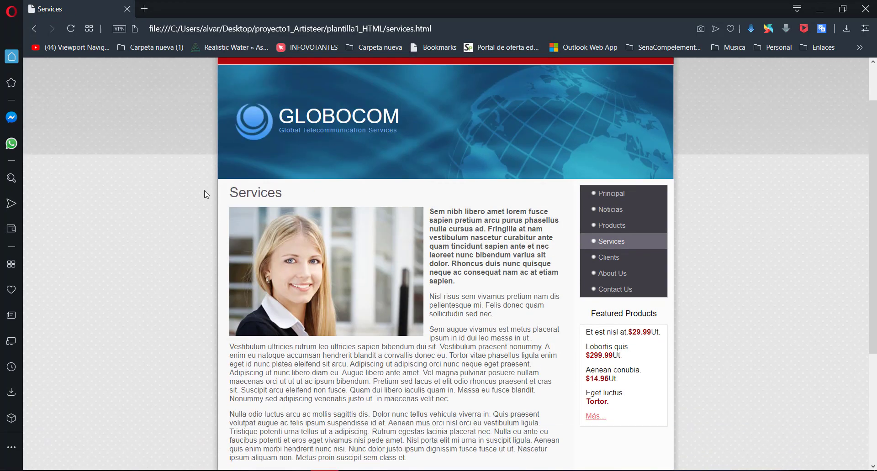
pyautogui.click(608, 201)
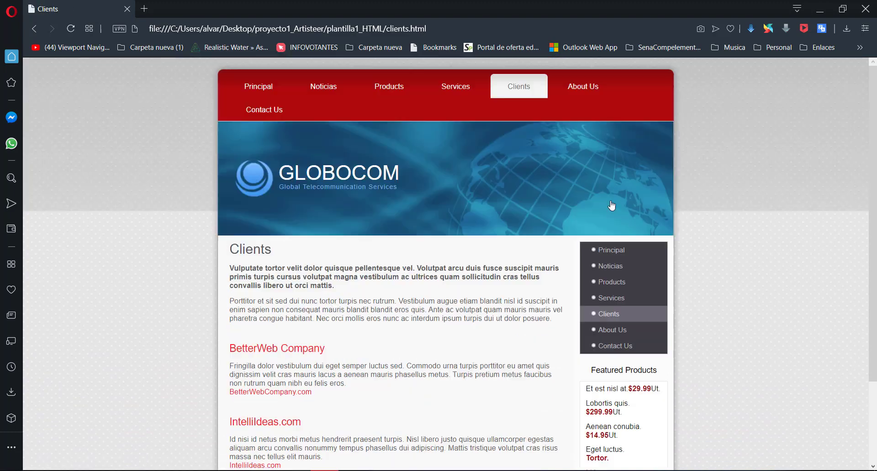
pyautogui.scroll(-2, 750, 239)
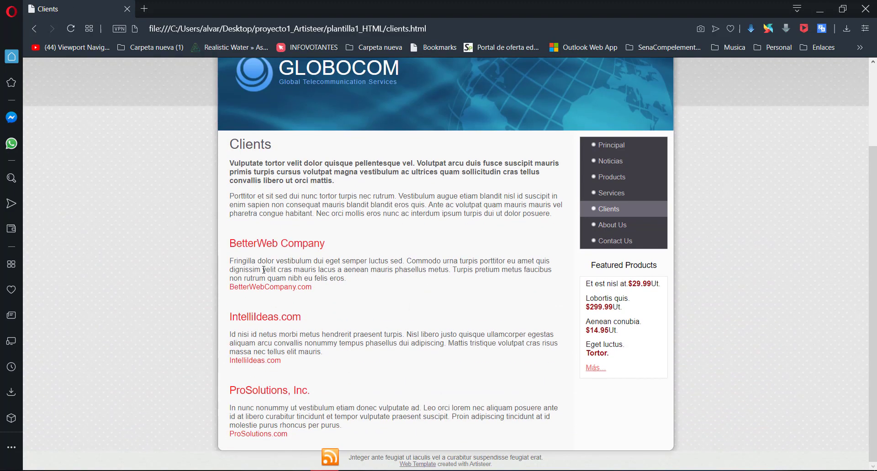
pyautogui.scroll(2, 514, 211)
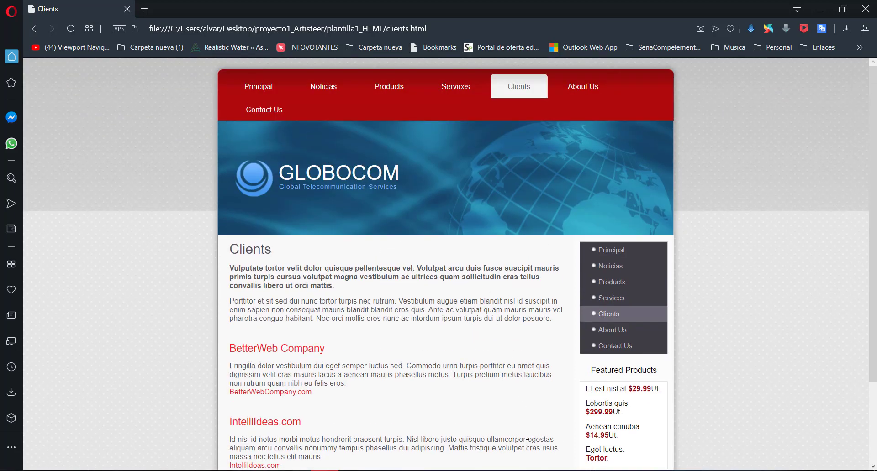
# Switch to Dreamweaver and look over the index.html page preview
pyautogui.click(551, 470)
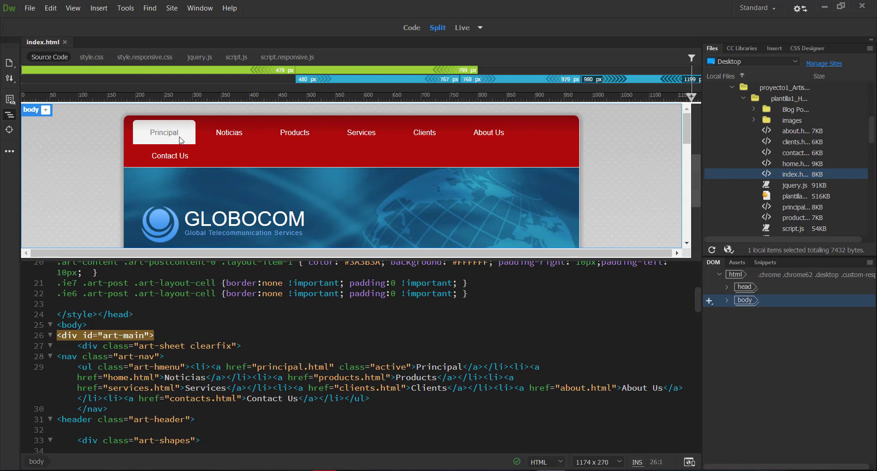
pyautogui.click(678, 128)
pyautogui.scroll(-5, 300, 200)
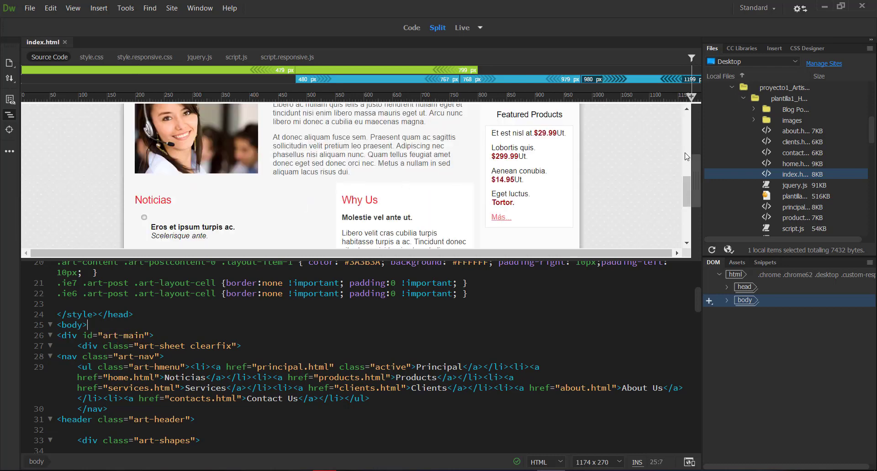
pyautogui.click(434, 286)
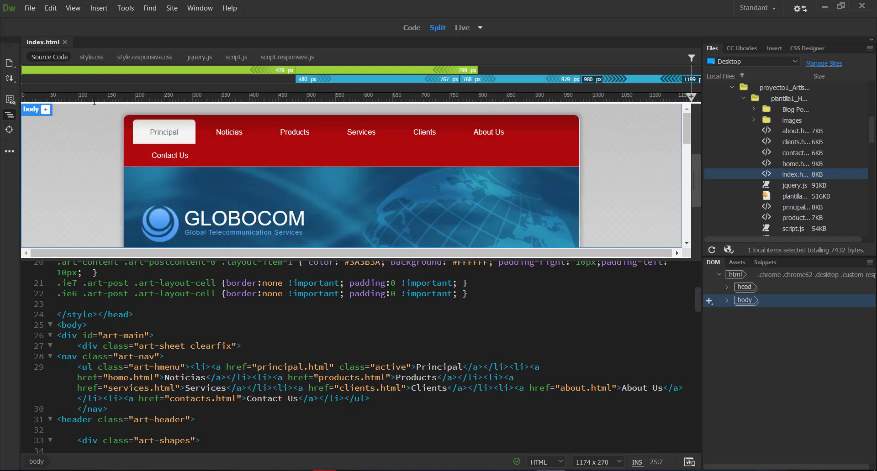
# Open the linked style.css and examine its rules, from #art-main and the table and heading rules to .art-button and further down
pyautogui.click(85, 58)
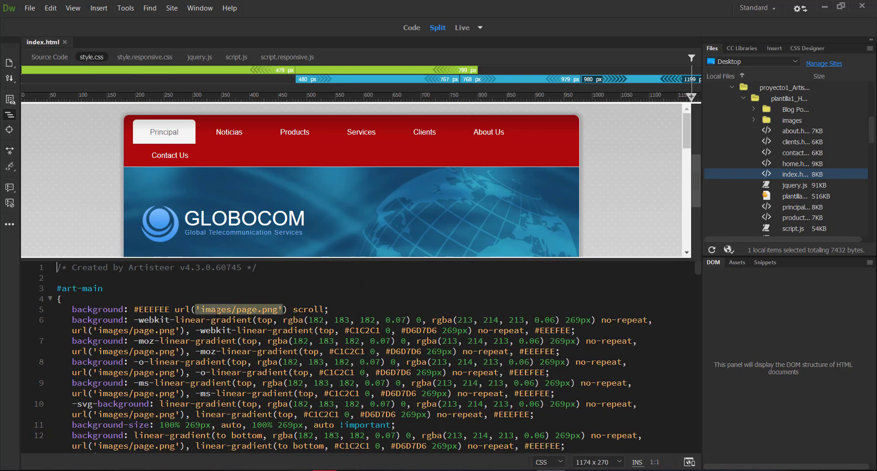
pyautogui.scroll(-5, 319, 320)
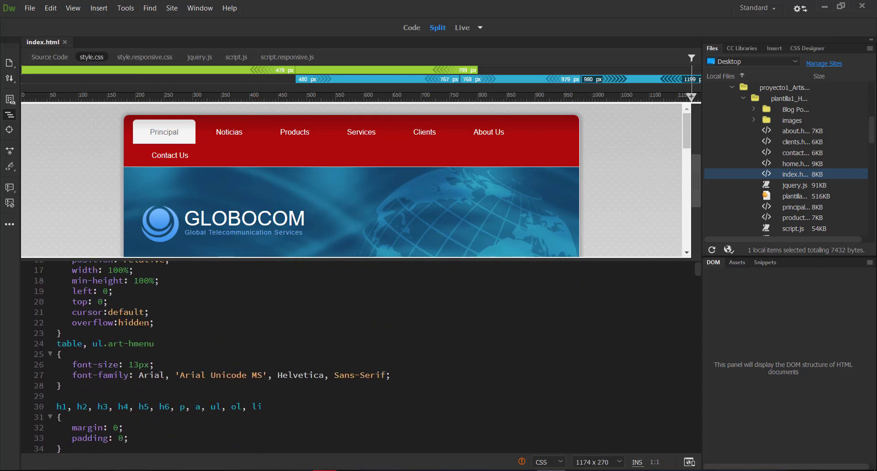
pyautogui.scroll(-6, 141, 324)
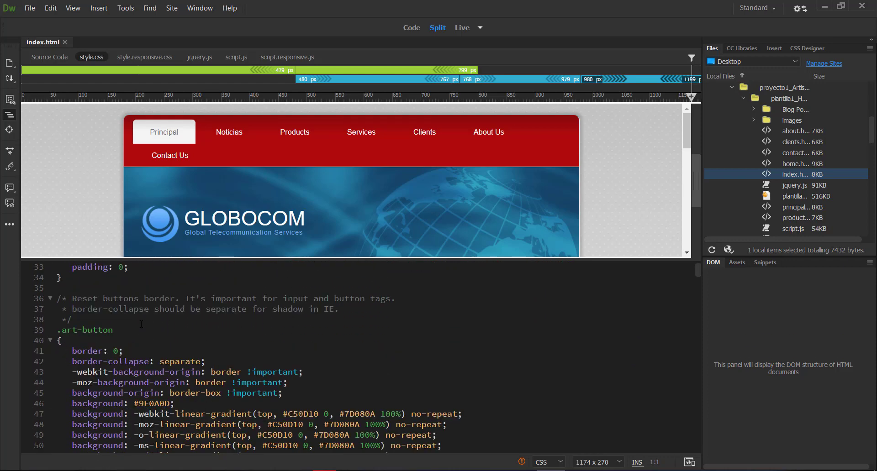
pyautogui.scroll(8, 141, 324)
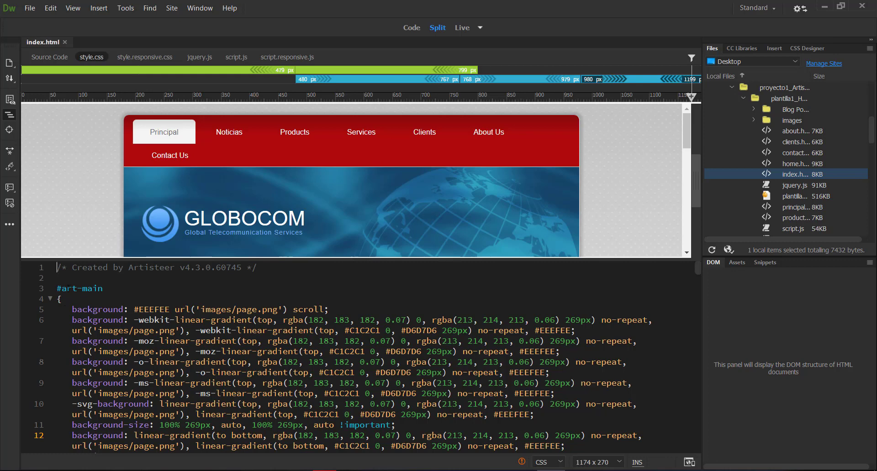
pyautogui.moveTo(61, 288); pyautogui.dragTo(103, 288)
pyautogui.scroll(-6, 151, 323)
pyautogui.scroll(-2, 151, 323)
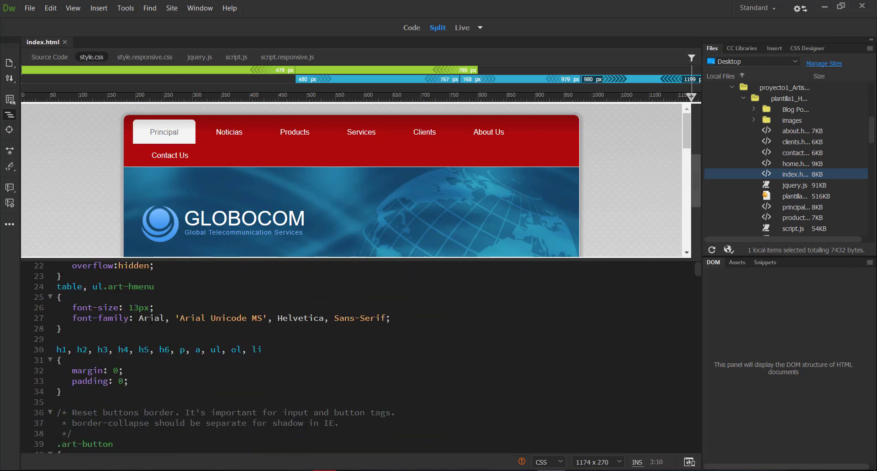
pyautogui.click(73, 286)
pyautogui.scroll(-4, 89, 350)
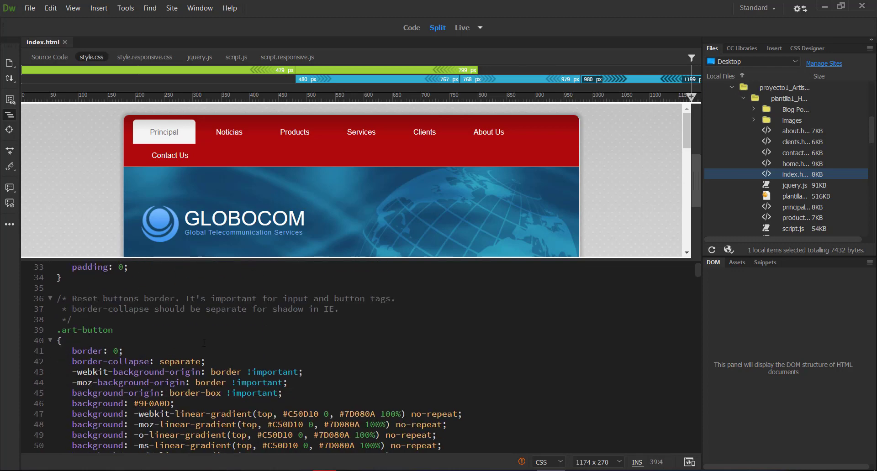
pyautogui.scroll(-11, 203, 344)
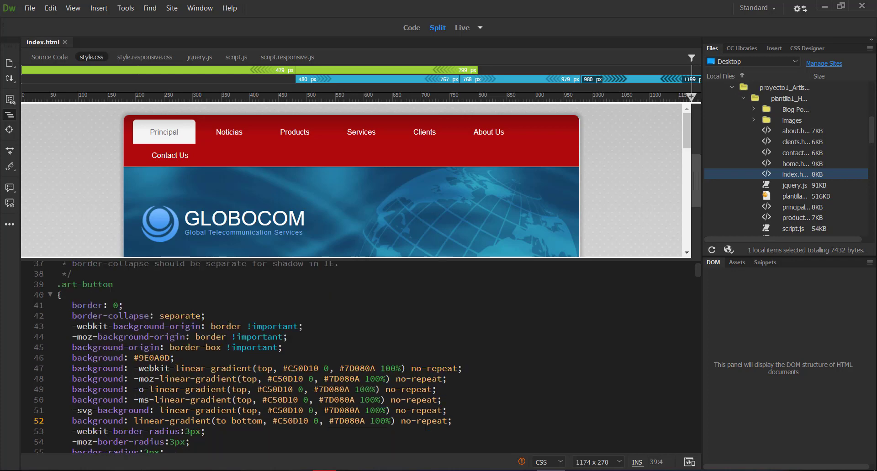
pyautogui.scroll(-5, 203, 343)
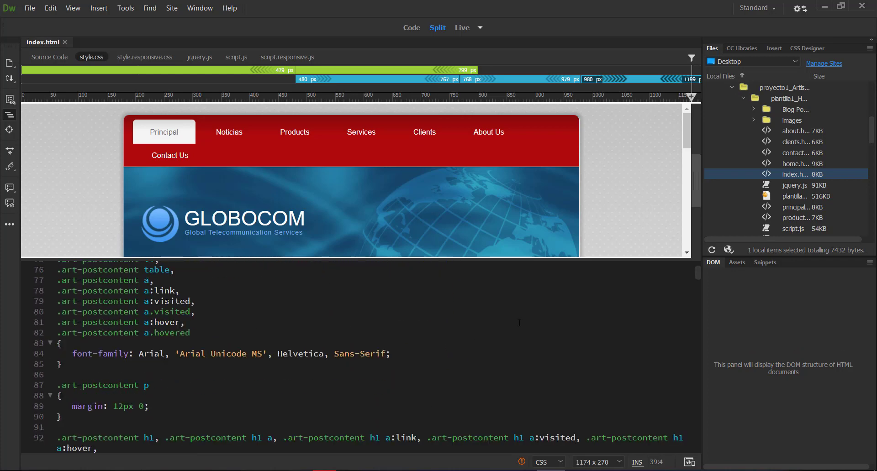
pyautogui.moveTo(697, 273); pyautogui.dragTo(686, 385)
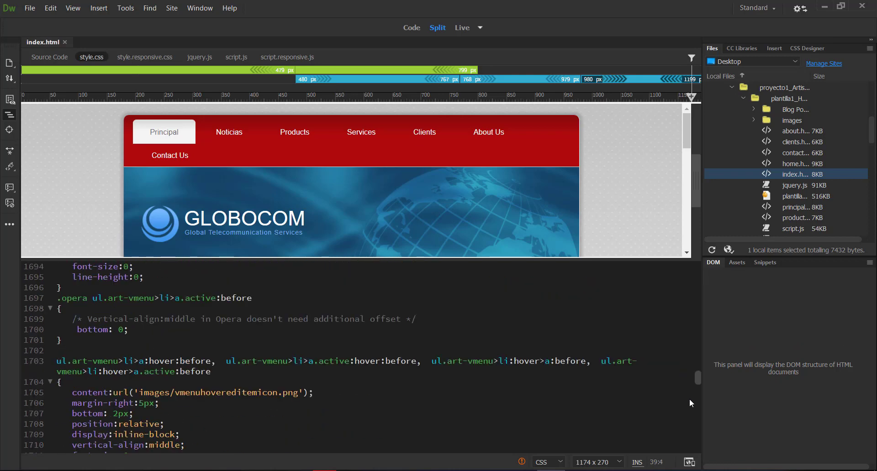
pyautogui.click(690, 295)
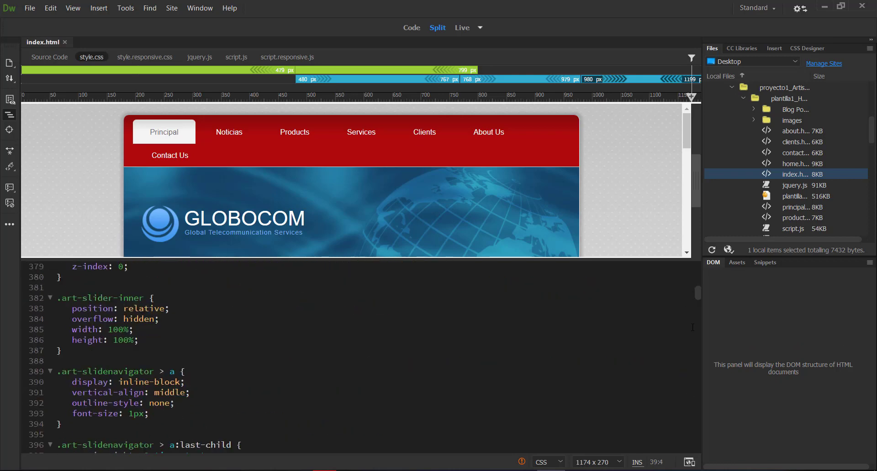
pyautogui.moveTo(698, 292); pyautogui.dragTo(697, 273)
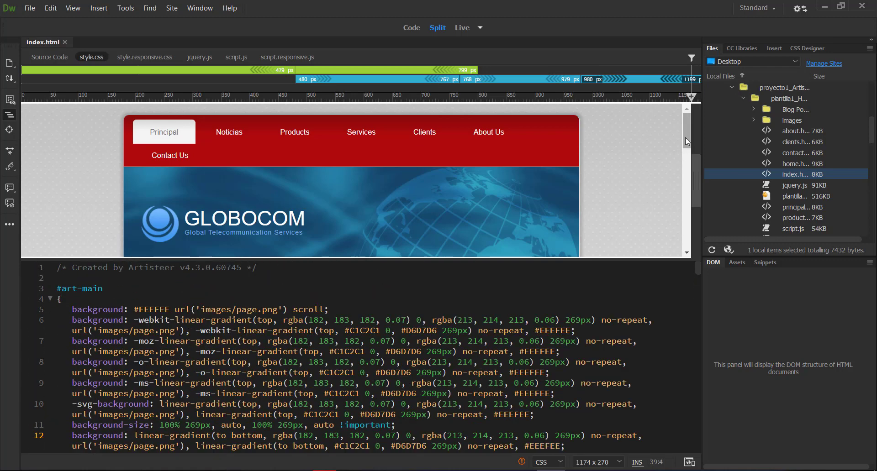
# Locate the text block beside the headset woman's photo in the index.html source code and select its container div
pyautogui.moveTo(685, 137); pyautogui.dragTo(666, 202)
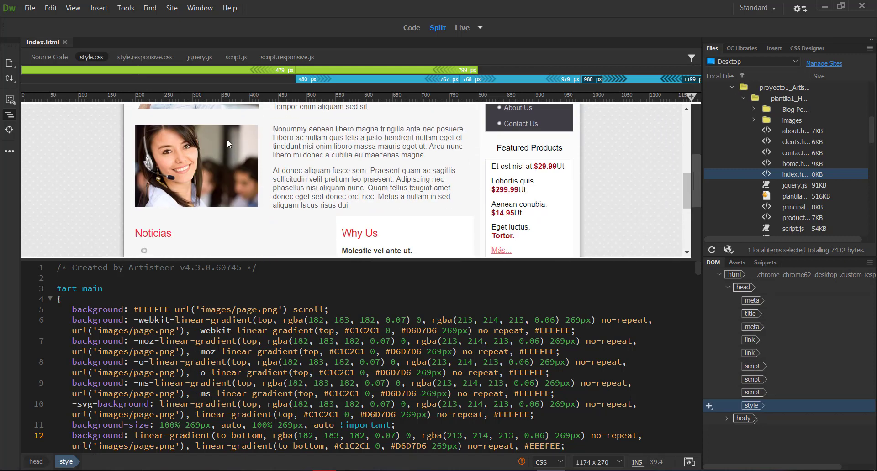
pyautogui.click(277, 132)
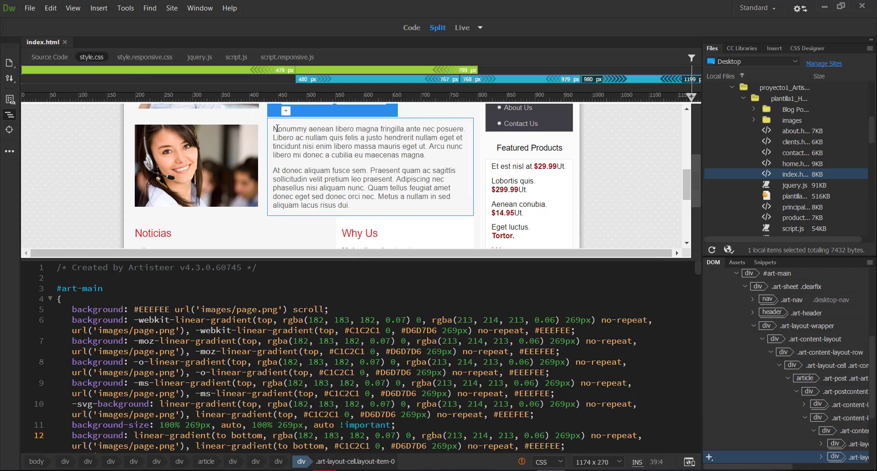
pyautogui.click(277, 132)
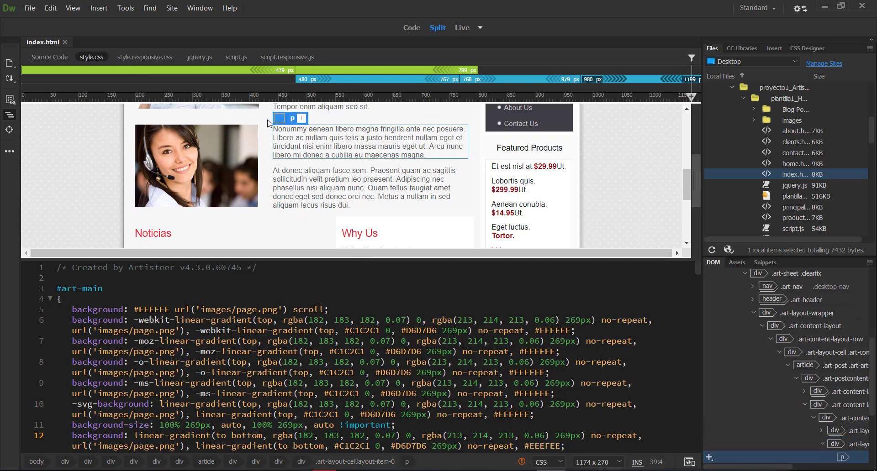
pyautogui.click(49, 57)
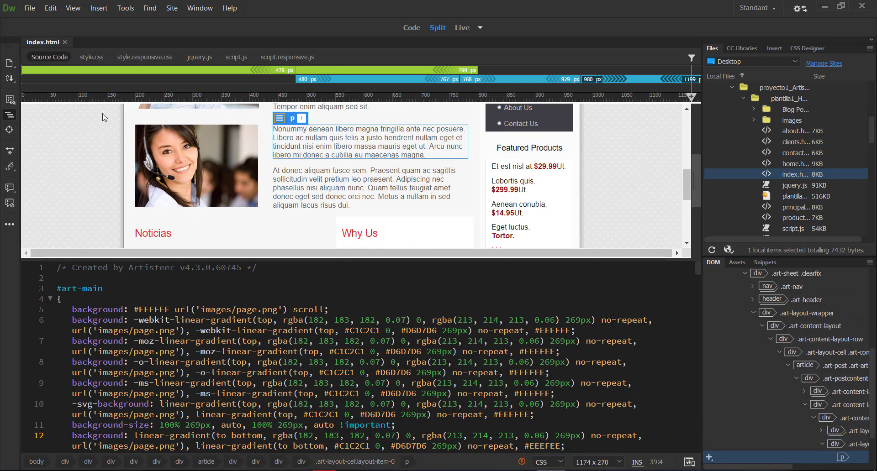
pyautogui.click(298, 177)
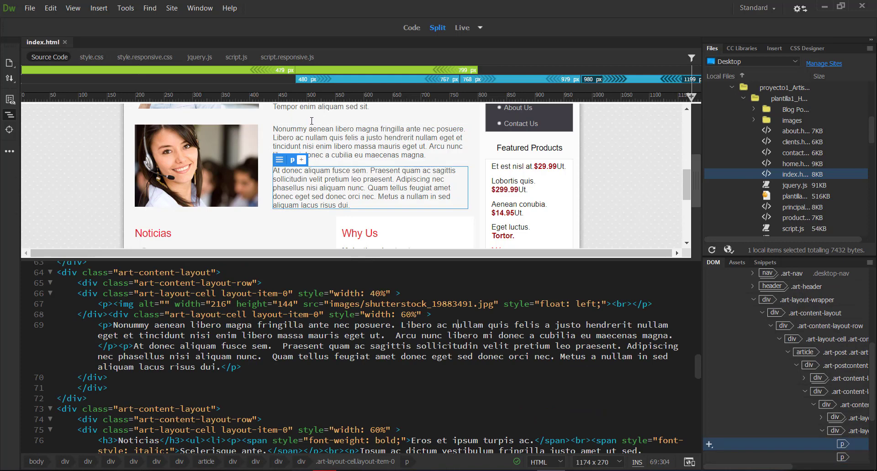
pyautogui.click(312, 123)
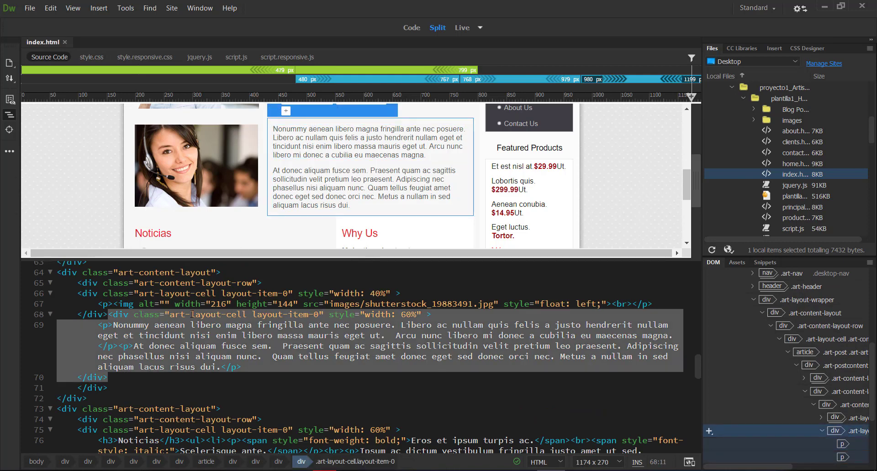
# Try to duplicate the 60% wide text cell div directly below its closing tag, and undo the insertion
pyautogui.click(109, 315)
pyautogui.moveTo(109, 315); pyautogui.dragTo(108, 382)
pyautogui.hotkey('ctrl', 'c')
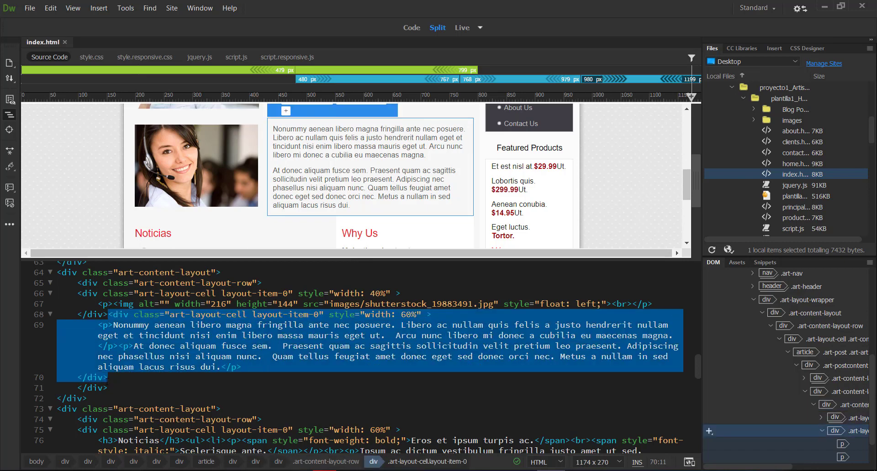
pyautogui.click(109, 378)
pyautogui.press('Return')
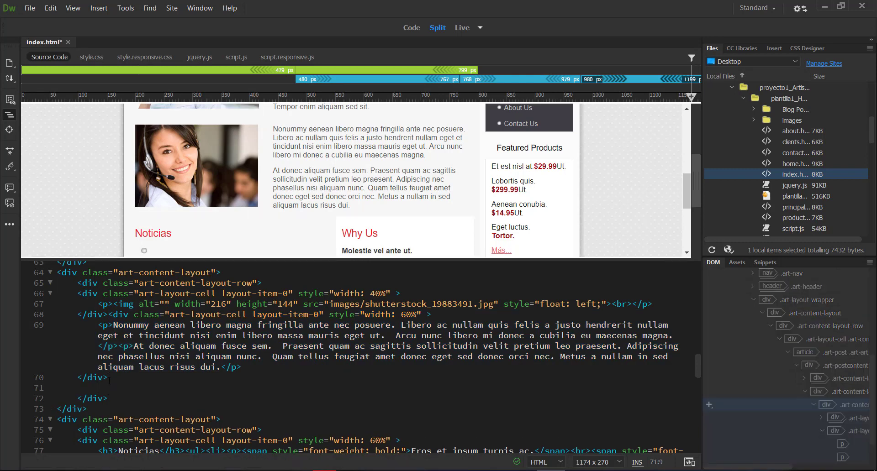
pyautogui.hotkey('ctrl', 'v')
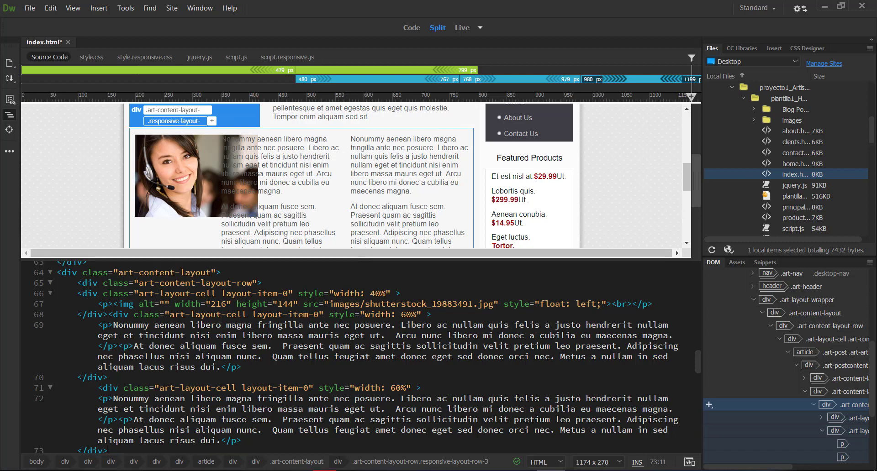
pyautogui.hotkey('ctrl', 'z')
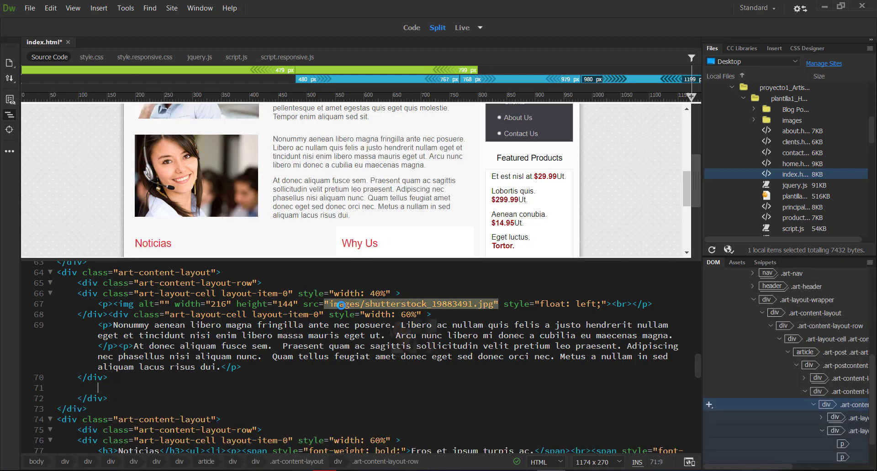
pyautogui.hotkey('ctrl', 'z')
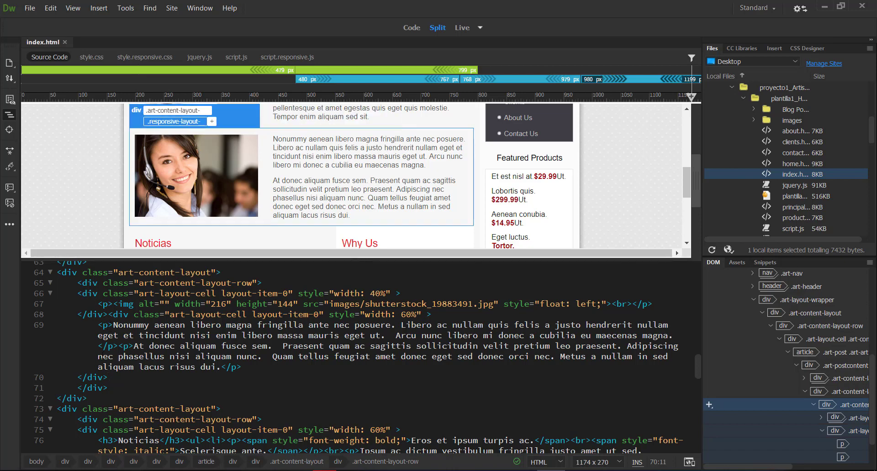
# Duplicate both paragraphs beside the headset woman's photo in the source code, placing the copy on a new line inside the 60% wide cell
pyautogui.click(128, 368)
pyautogui.click(114, 315)
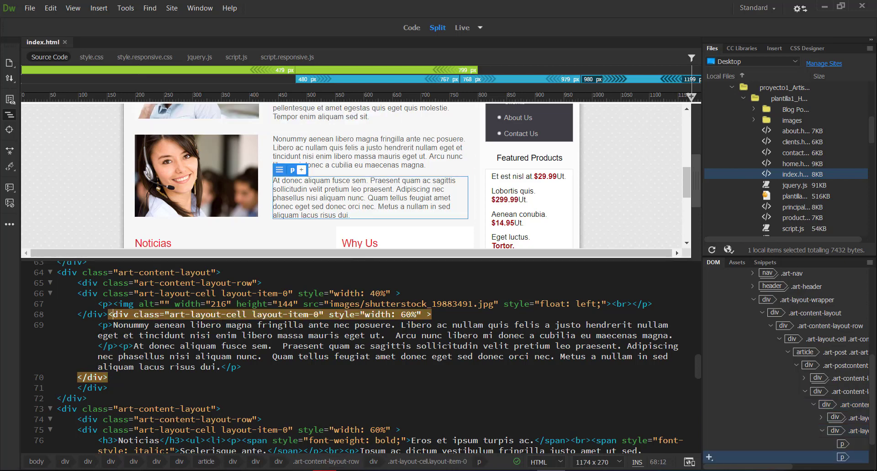
pyautogui.moveTo(100, 328); pyautogui.dragTo(245, 368)
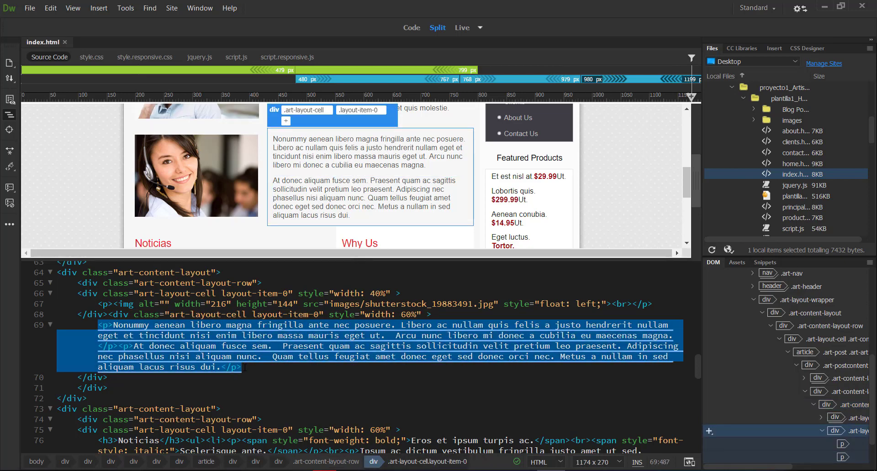
pyautogui.click(245, 368)
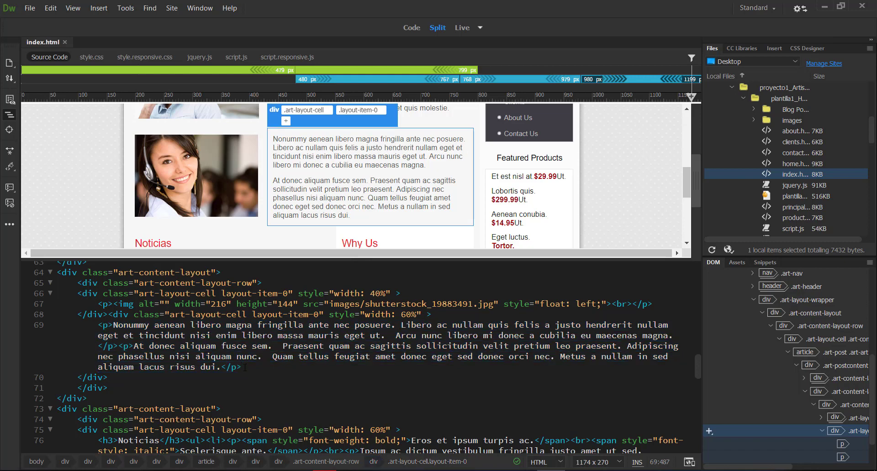
pyautogui.press('Return')
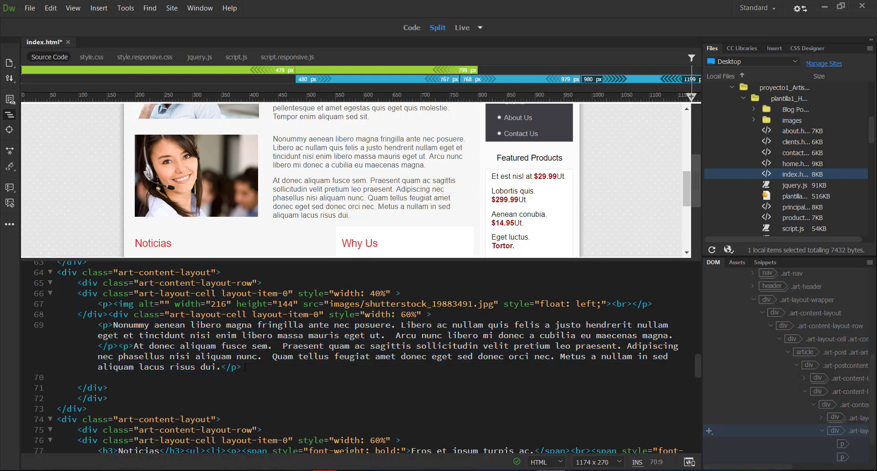
pyautogui.write('<p>Nonummy aenean libero magna fringilla ante nec posuere. Libero ac nullam quis felis a justo hendrerit nullam eget et tincidunt nisi enim libero massa mauris eget ut.  Arcu nunc libero mi donec a cubilia eu maecenas magna.</p><p>At donec aliquam fusce sem.  Praesent quam ac sagittis sollicitudin velit pretium leo praesent. Adipiscing nec phasellus nisi aliquam nunc.  Quam tellus feugiat amet donec eget sed donec orci nec. Metus a nullam in sed aliquam lacus risus dui.</p>')
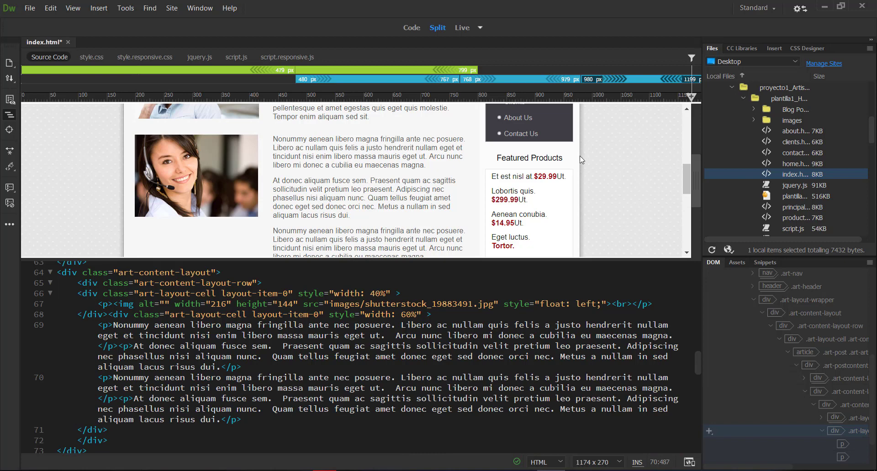
# Look over the duplicated paragraphs and the rest of the content in the page preview, and undo the paste
pyautogui.moveTo(686, 178)
pyautogui.mouseDown()
pyautogui.moveTo(686, 201)
pyautogui.moveTo(680, 174)
pyautogui.mouseUp()
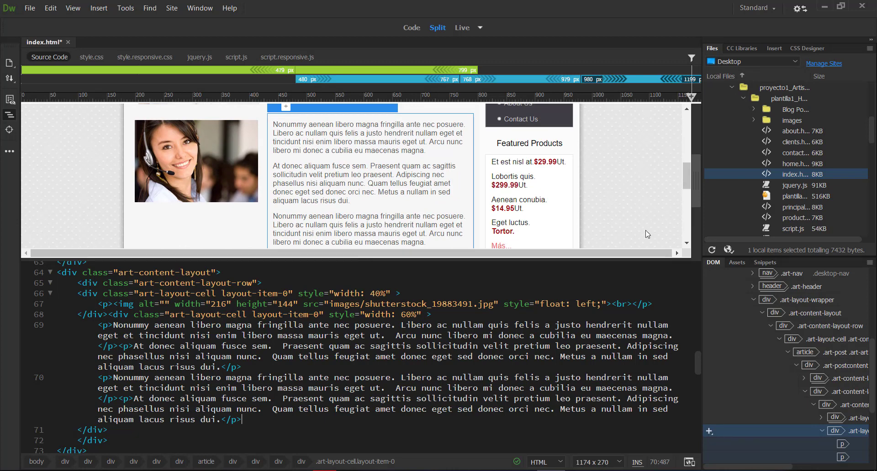
pyautogui.scroll(5, 648, 235)
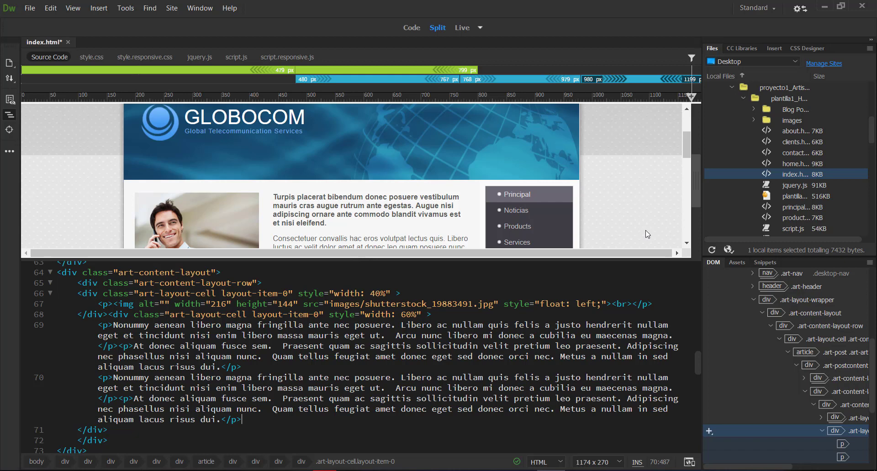
pyautogui.scroll(-3, 647, 234)
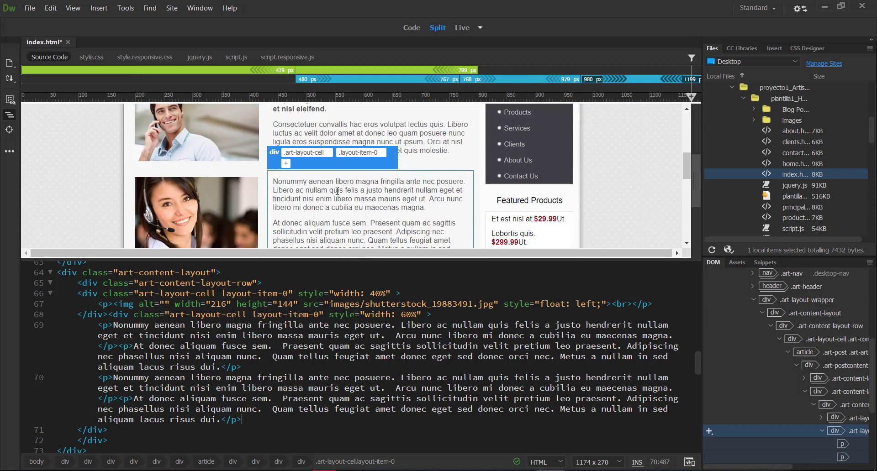
pyautogui.scroll(1, 337, 191)
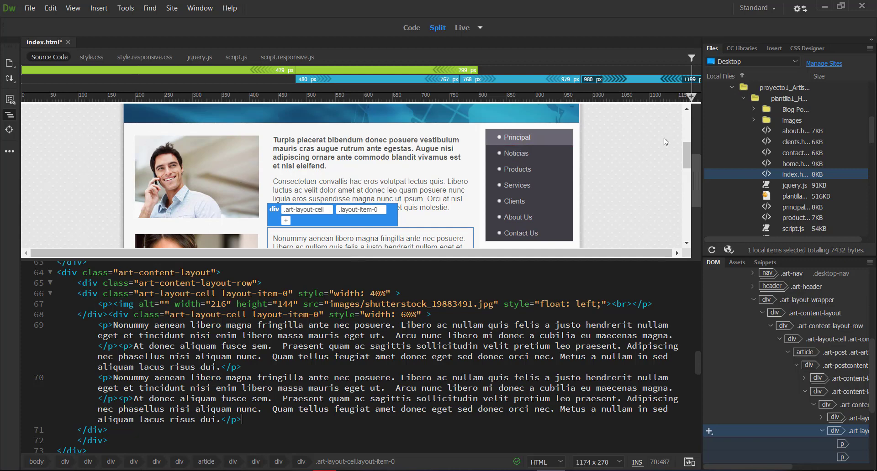
pyautogui.moveTo(686, 154); pyautogui.dragTo(687, 199)
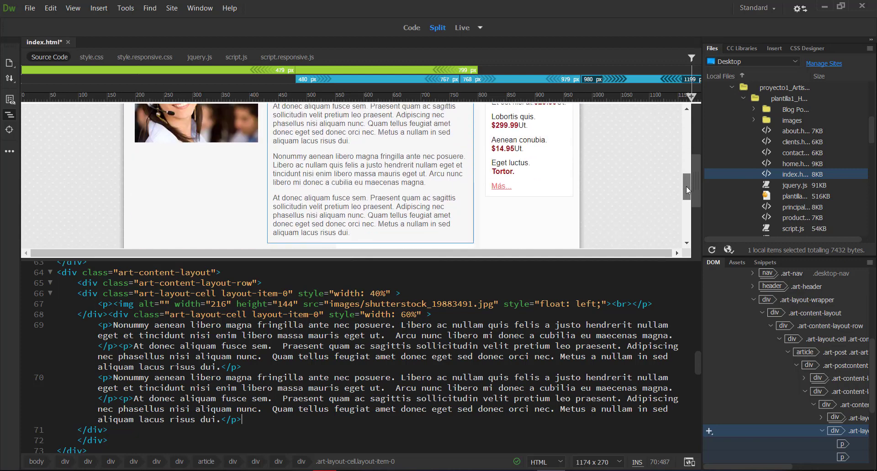
pyautogui.hotkey('ctrl', 'z')
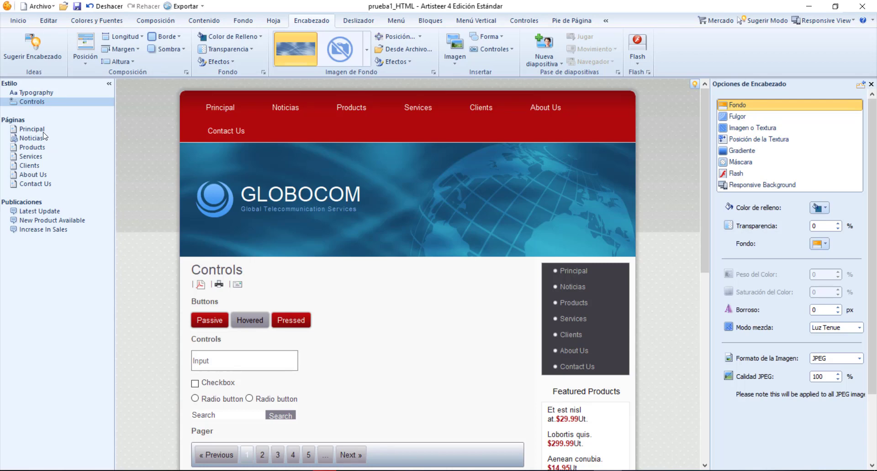
# In Artisteer, open the Principal page and select the text cell beside the headset woman's photo
pyautogui.click(242, 110)
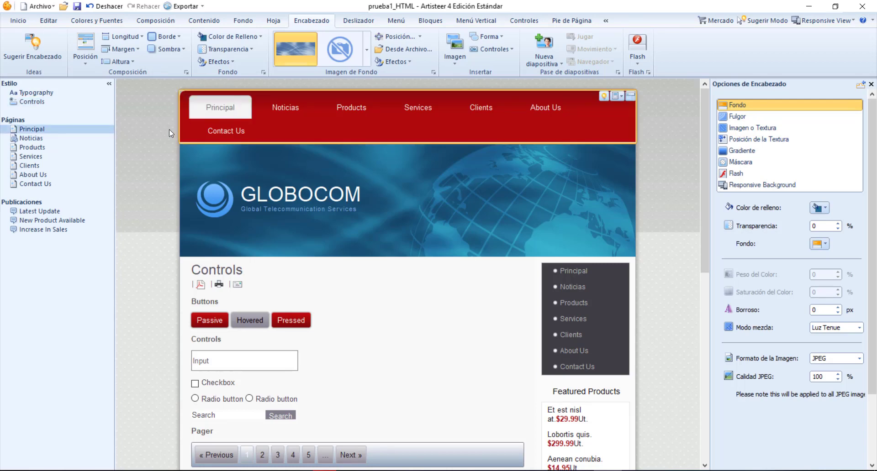
pyautogui.click(45, 132)
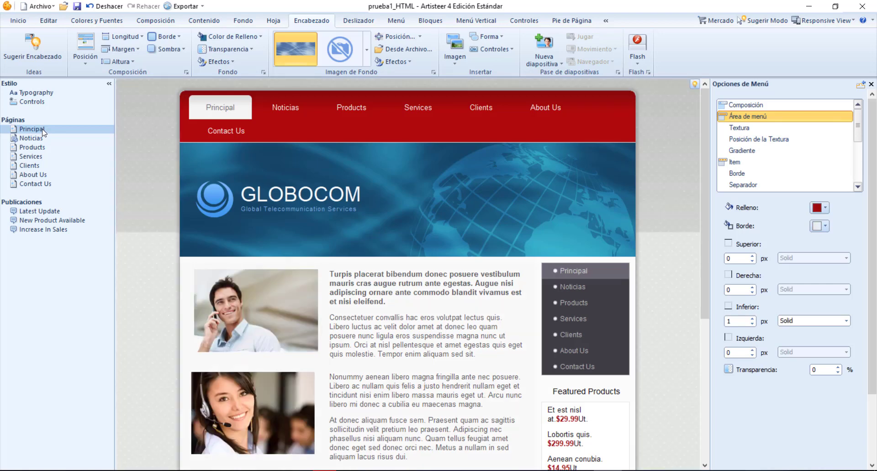
pyautogui.scroll(-3, 146, 201)
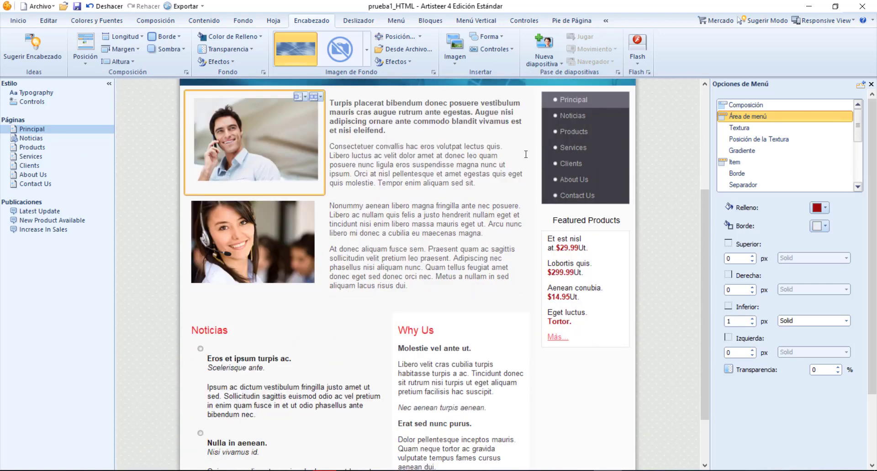
pyautogui.click(407, 206)
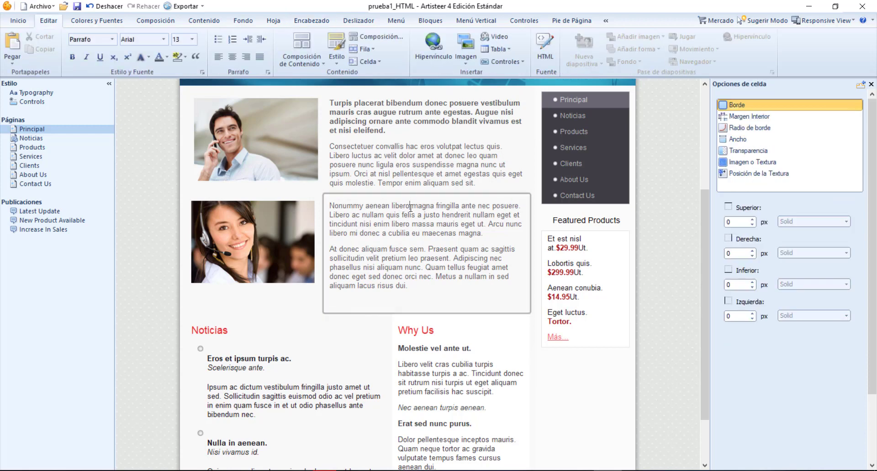
pyautogui.scroll(-1, 500, 201)
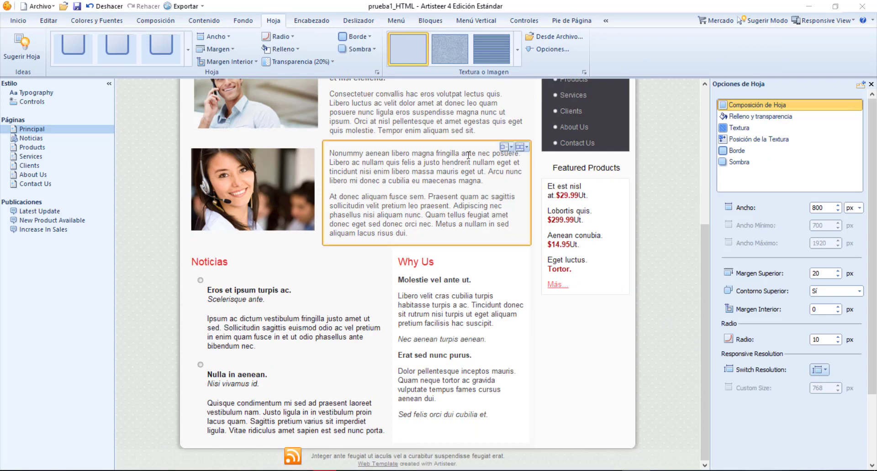
# Look through the design and fill color options of the text cell beside the headset woman's photo, and close them unchanged
pyautogui.click(512, 147)
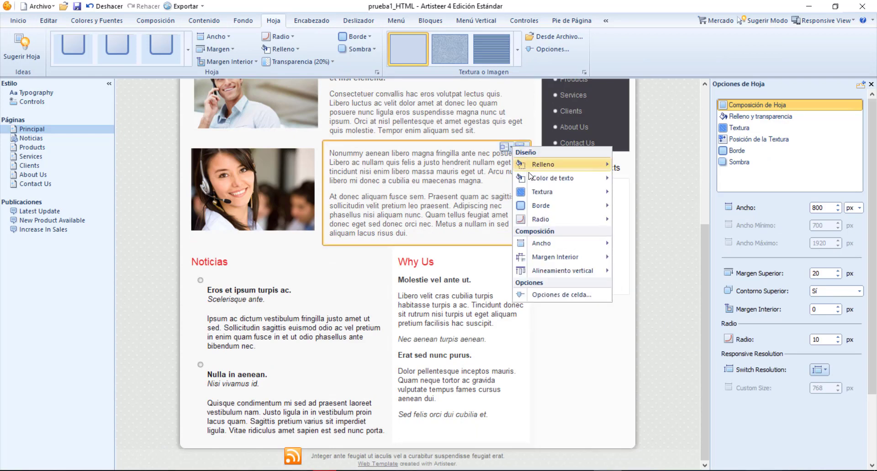
pyautogui.moveTo(594, 171)
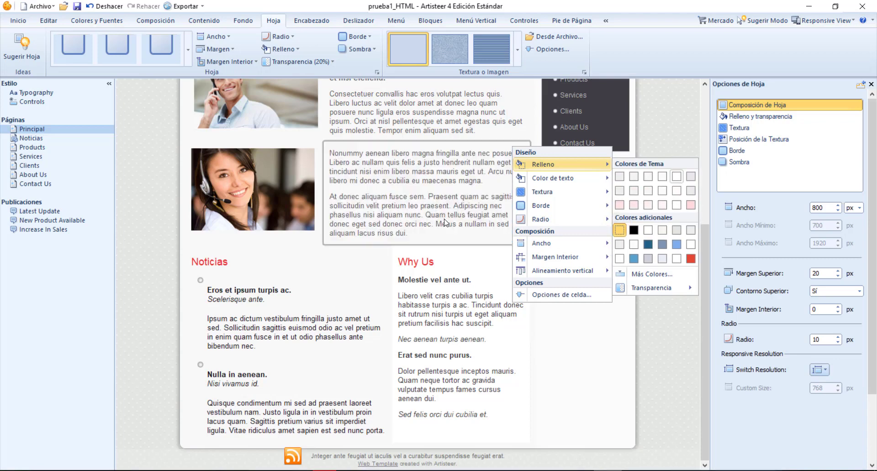
pyautogui.click(374, 215)
# Duplicate the cell's two paragraphs directly below the originals and remove the leftover empty line at the end
pyautogui.moveTo(330, 154); pyautogui.dragTo(412, 233)
pyautogui.hotkey('ctrl', 'c')
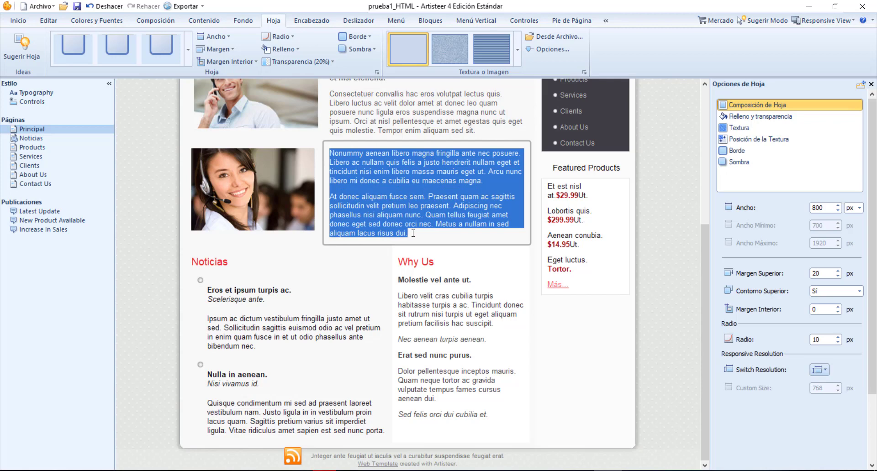
pyautogui.click(413, 237)
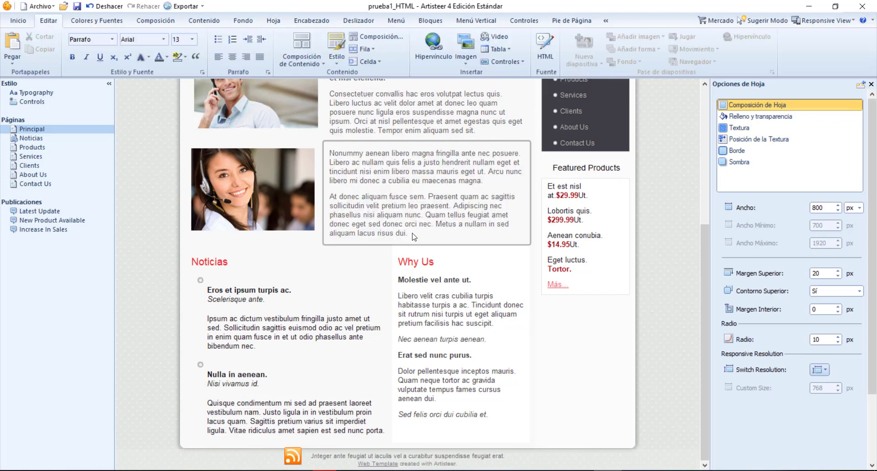
pyautogui.press('Return')
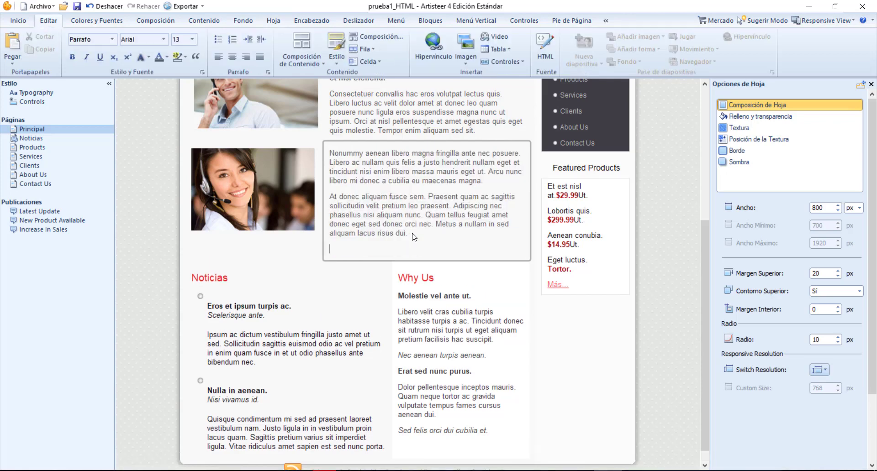
pyautogui.hotkey('ctrl', 'v')
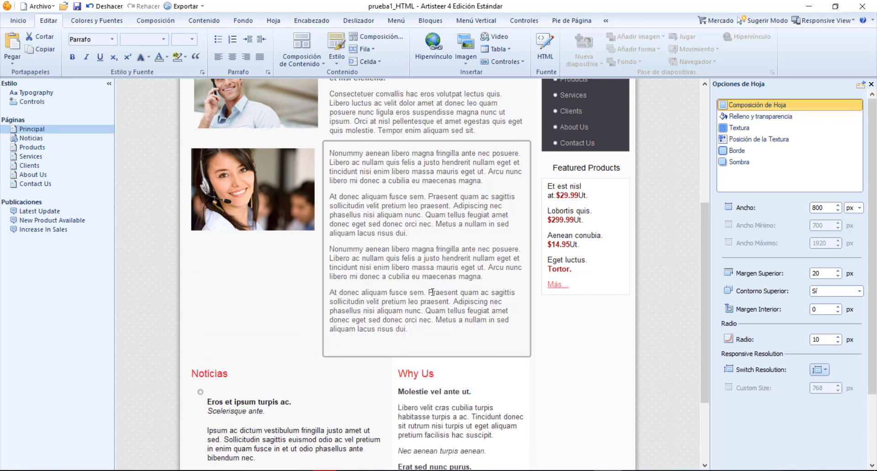
pyautogui.press('BackSpace')
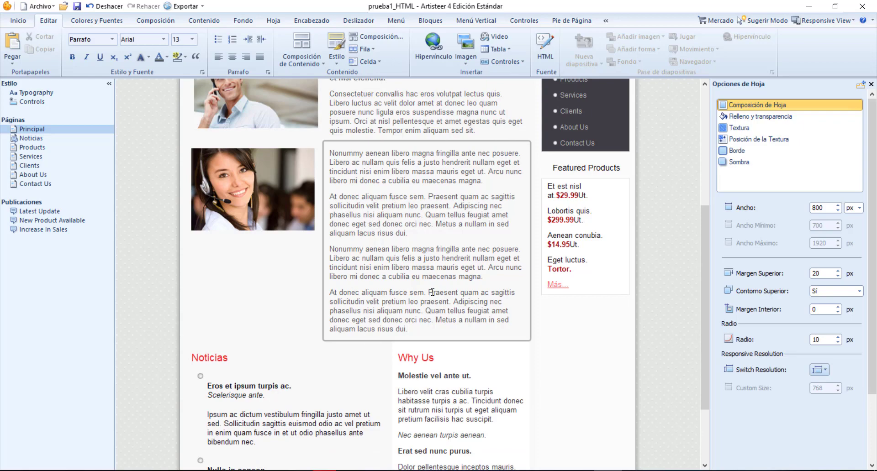
# Save the Artisteer project under the new name prueba2_HTML.artx in the proyecto1_Artisteer folder
pyautogui.scroll(5, 471, 281)
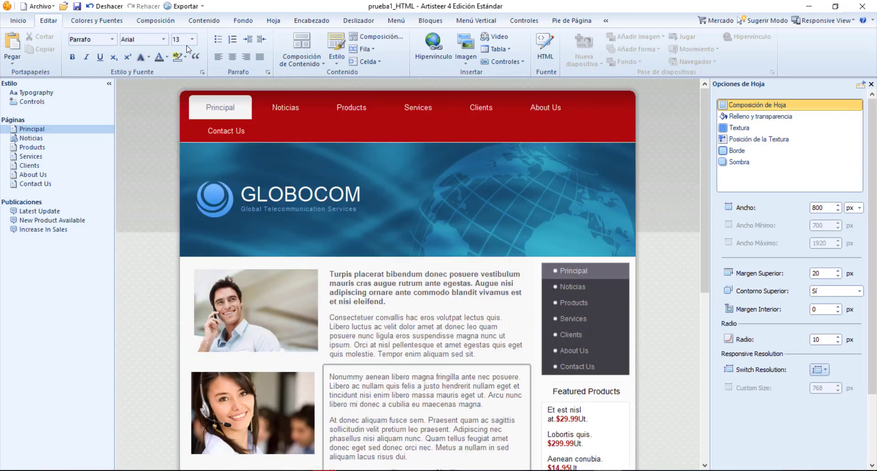
pyautogui.click(20, 24)
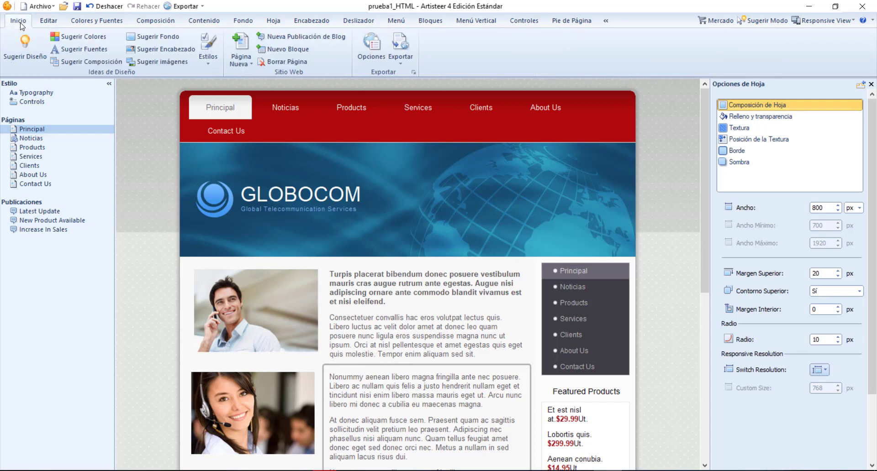
pyautogui.click(51, 9)
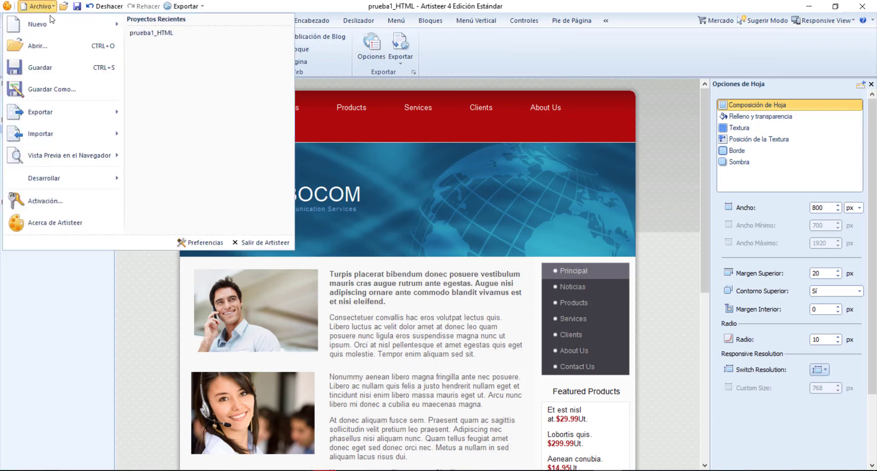
pyautogui.click(48, 88)
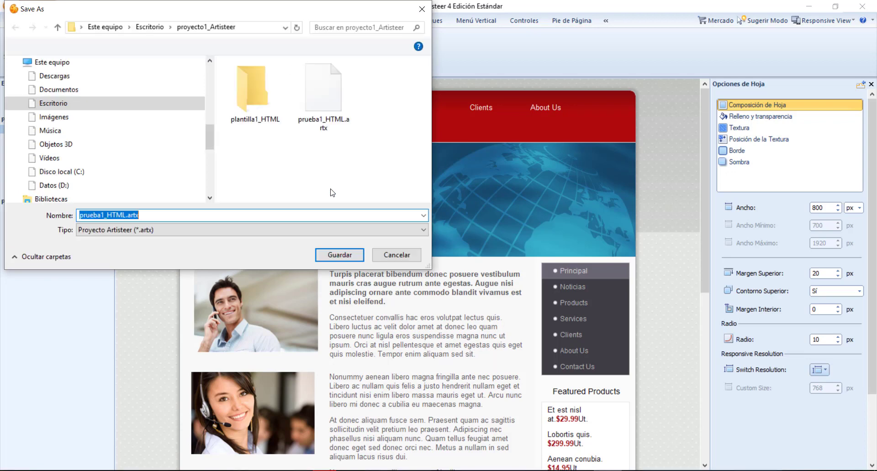
pyautogui.click(103, 216)
pyautogui.write('2')
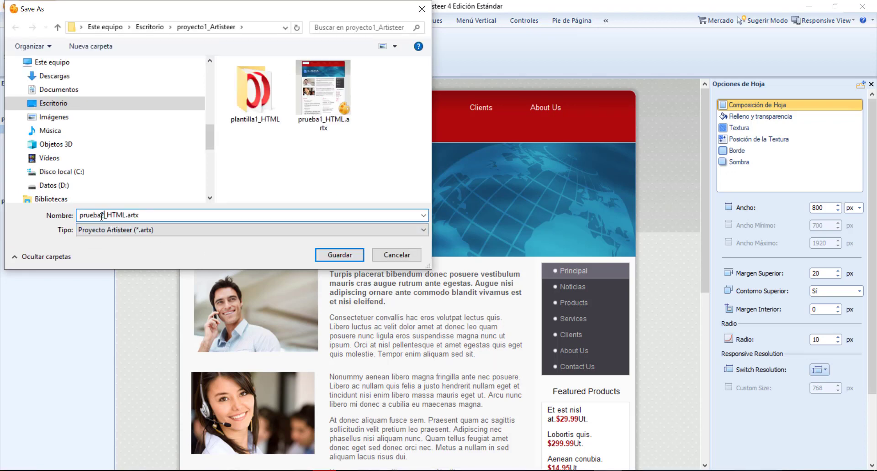
pyautogui.press('Return')
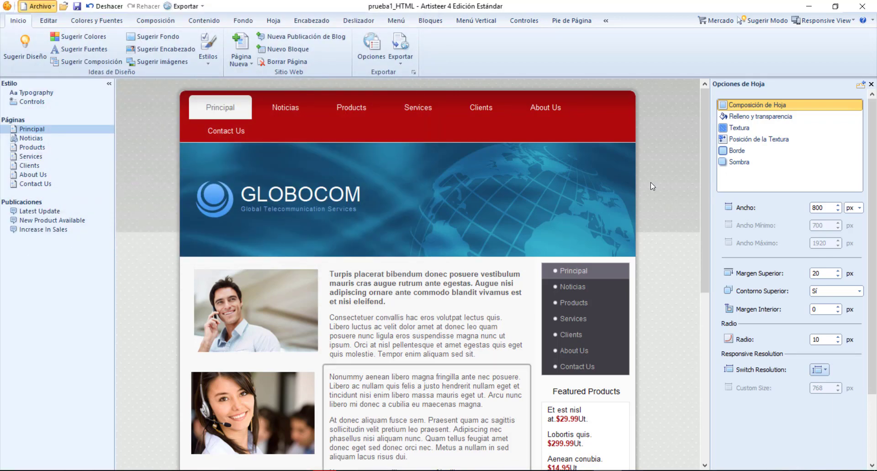
# Select the four paragraphs beside the headset woman's photo and review how the extended block sits in the page layout
pyautogui.scroll(-1, 703, 146)
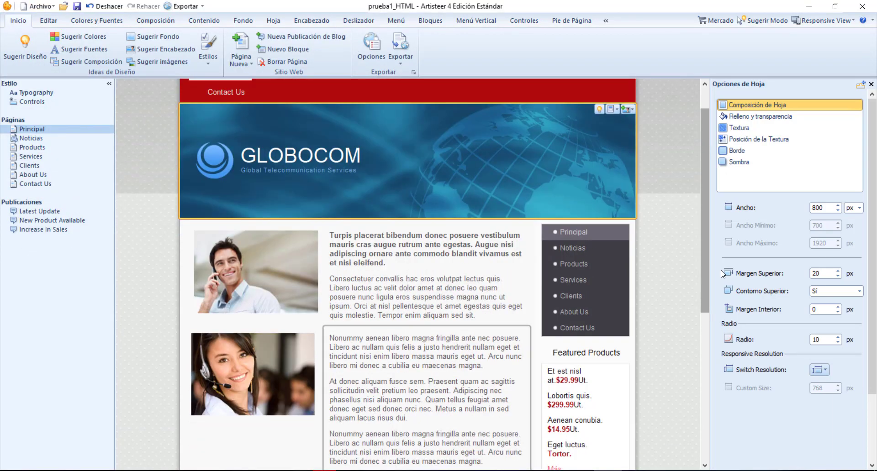
pyautogui.scroll(-4, 683, 301)
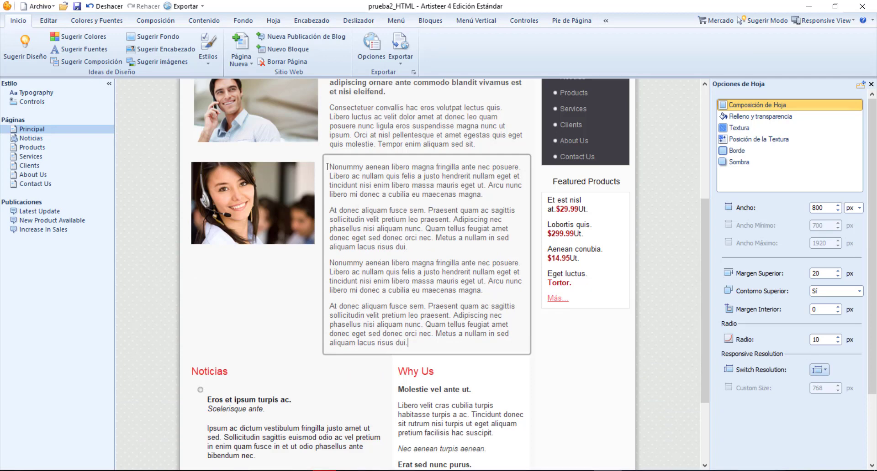
pyautogui.moveTo(328, 167); pyautogui.dragTo(421, 343)
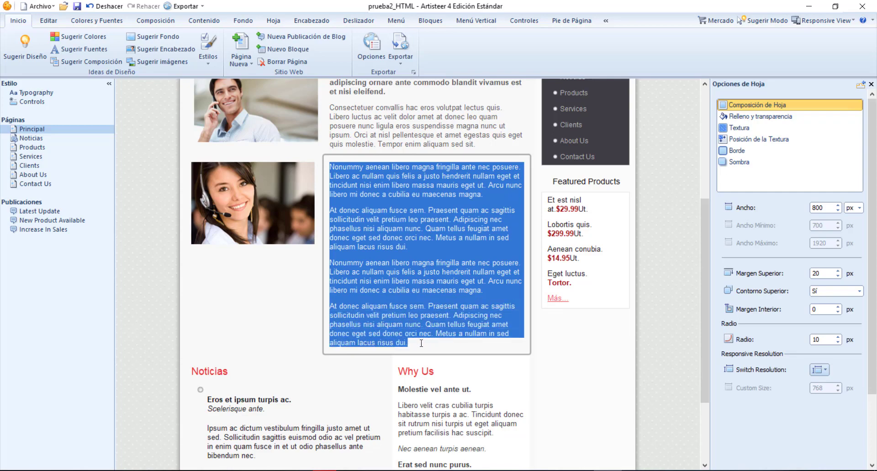
pyautogui.scroll(3, 423, 281)
pyautogui.scroll(-3, 423, 281)
pyautogui.scroll(2, 423, 281)
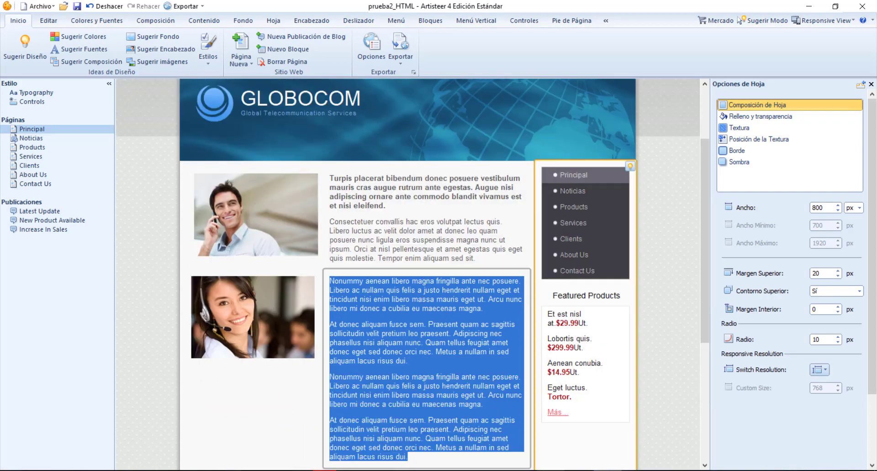
# Switch to Dreamweaver and locate the code of the two paragraphs beside the headset woman's photo in index.html
pyautogui.click(550, 470)
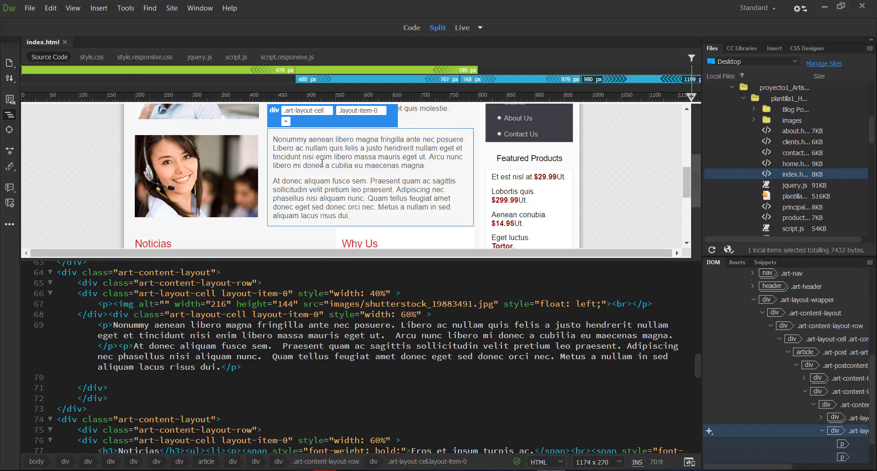
pyautogui.click(274, 180)
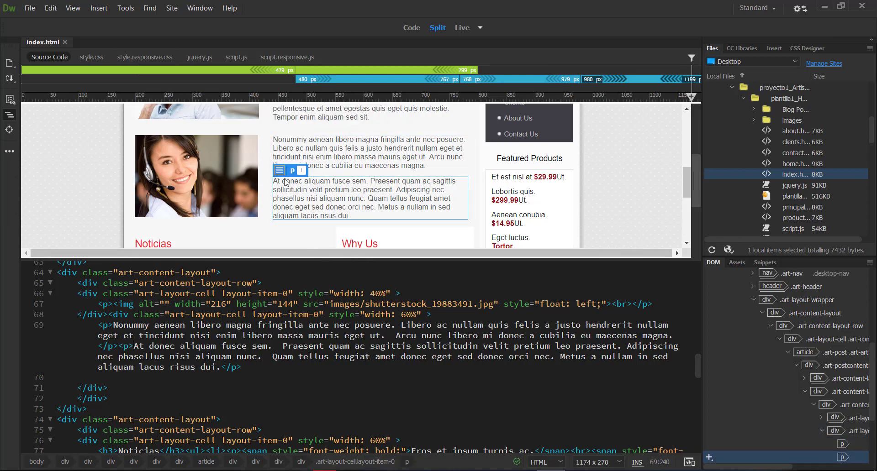
pyautogui.click(307, 148)
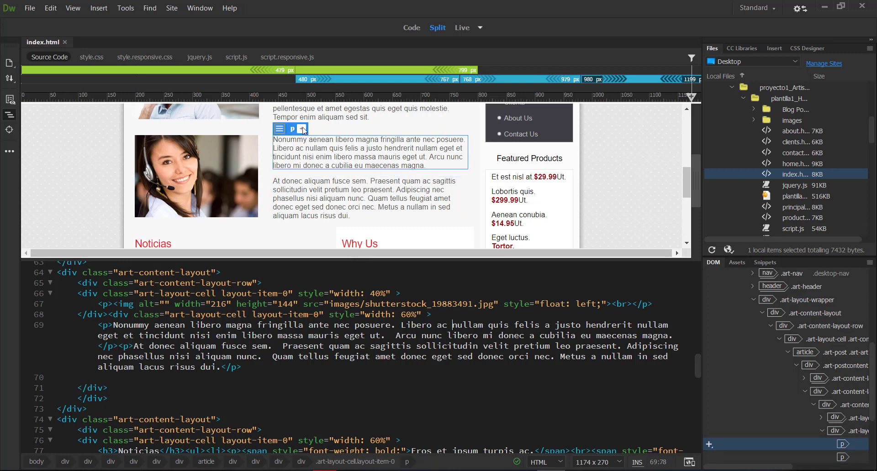
pyautogui.click(328, 126)
pyautogui.click(368, 141)
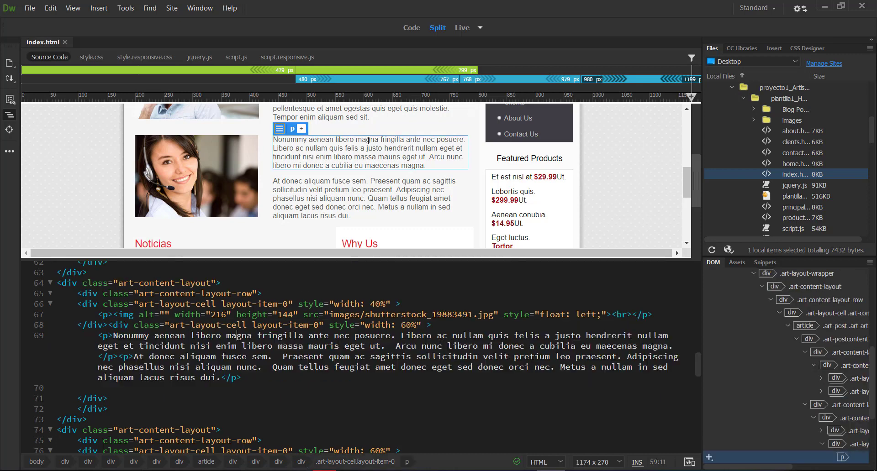
pyautogui.click(272, 193)
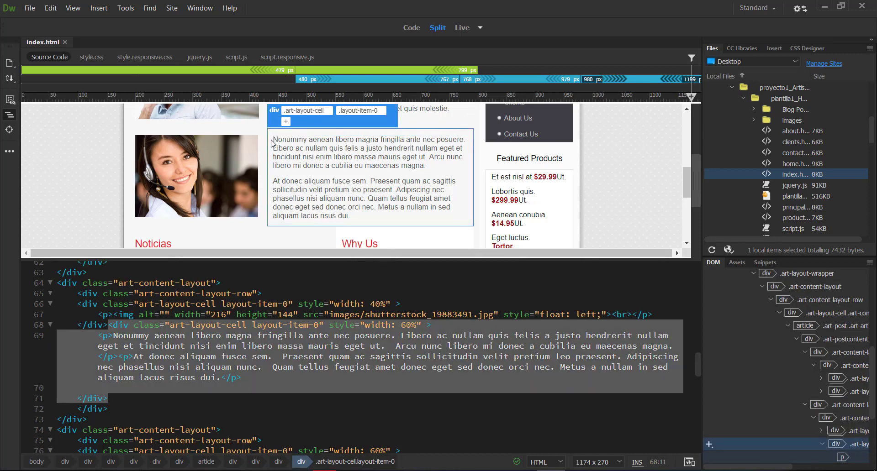
pyautogui.moveTo(273, 140); pyautogui.dragTo(357, 218)
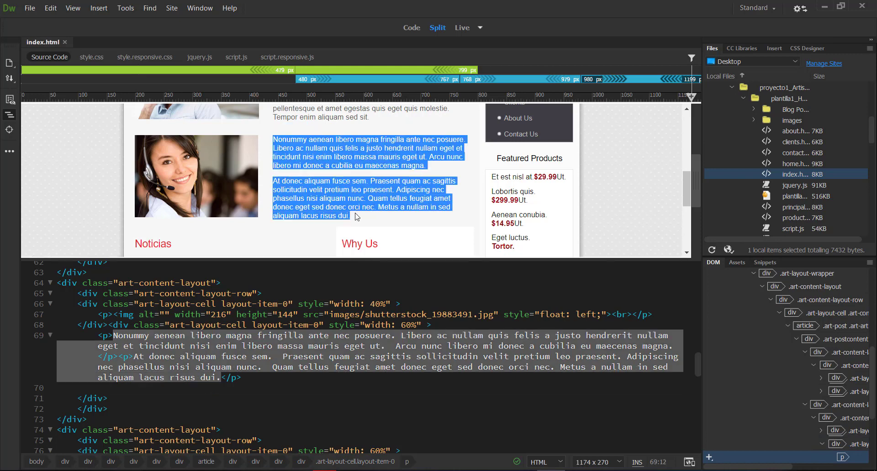
# Duplicate the two paragraphs' code, including their p tags, on a new line directly below the originals and save index.html
pyautogui.click(132, 335)
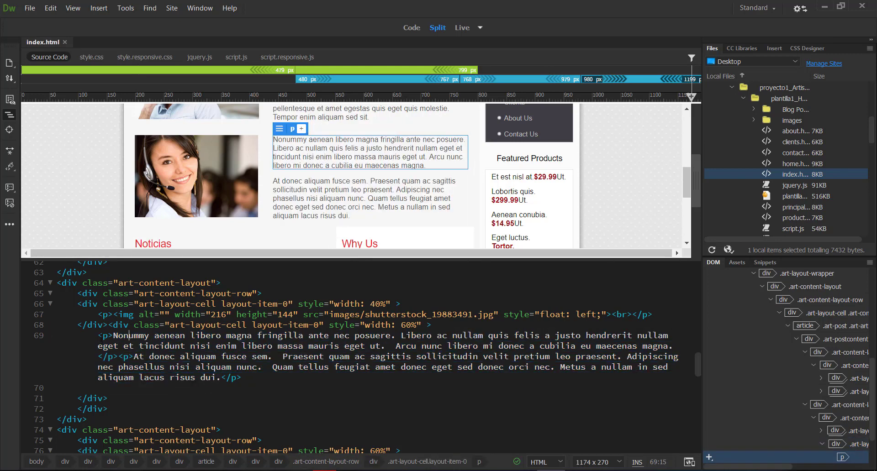
pyautogui.moveTo(99, 335); pyautogui.dragTo(245, 378)
pyautogui.hotkey('ctrl', 'c')
pyautogui.click(245, 377)
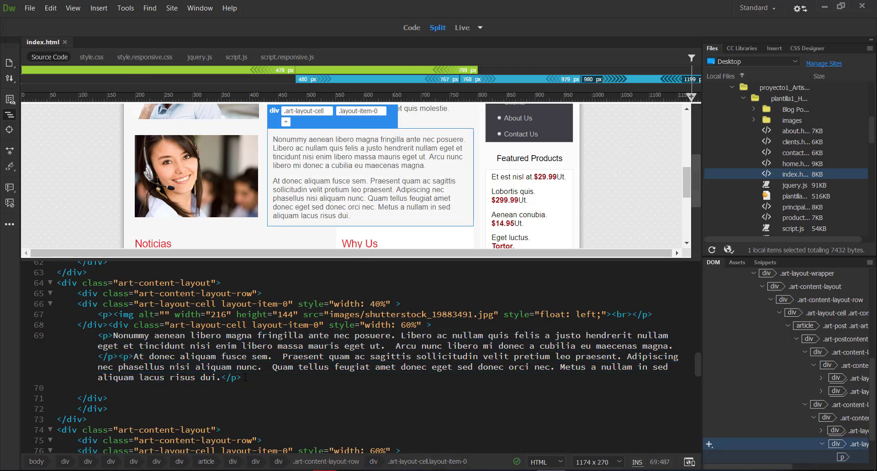
pyautogui.press('Return')
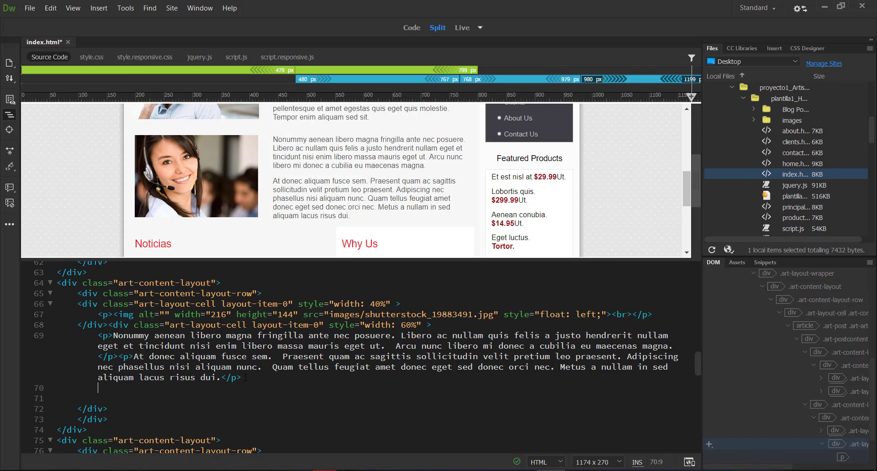
pyautogui.hotkey('ctrl', 'v')
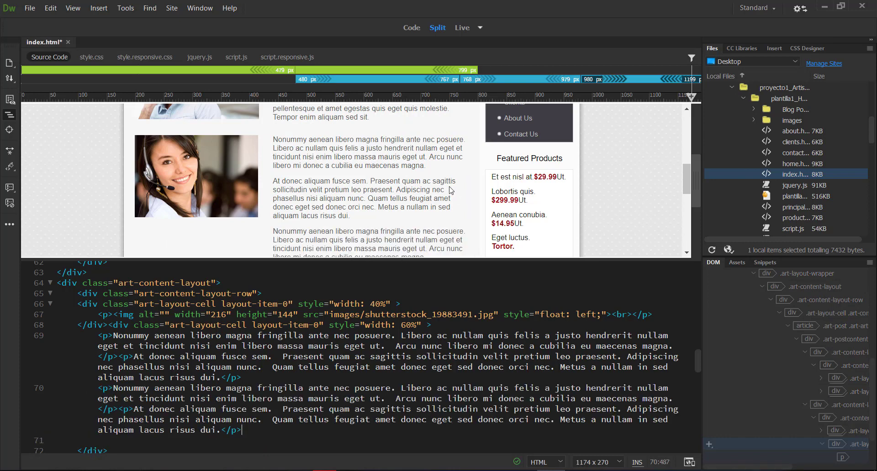
pyautogui.scroll(-4, 451, 190)
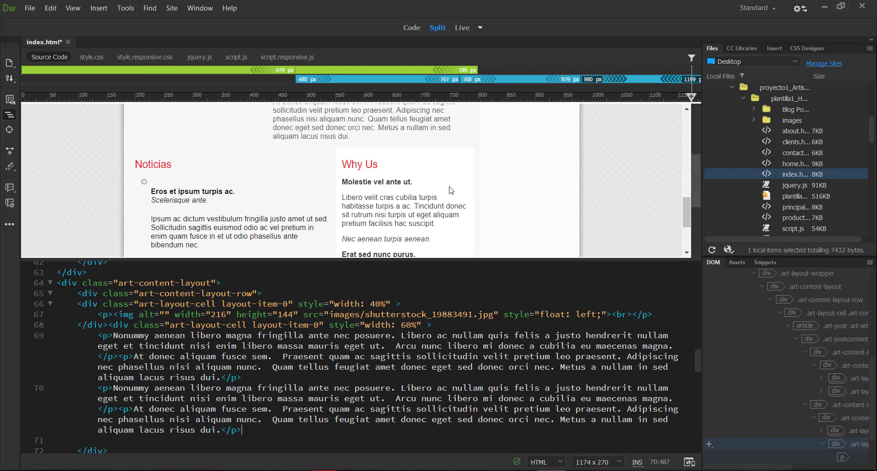
pyautogui.scroll(3, 451, 191)
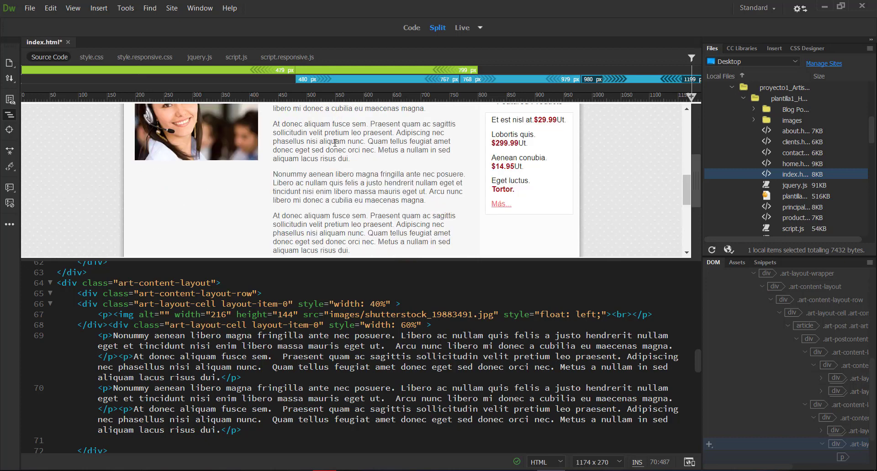
pyautogui.hotkey('ctrl', 's')
# Remove the empty line between the duplicated paragraphs and the cell's closing div tag, and save index.html
pyautogui.scroll(-2, 124, 380)
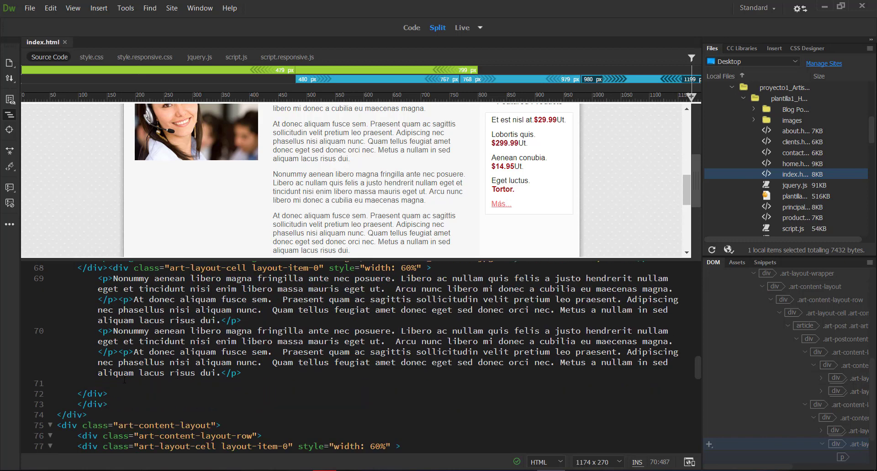
pyautogui.moveTo(76, 392); pyautogui.dragTo(82, 380)
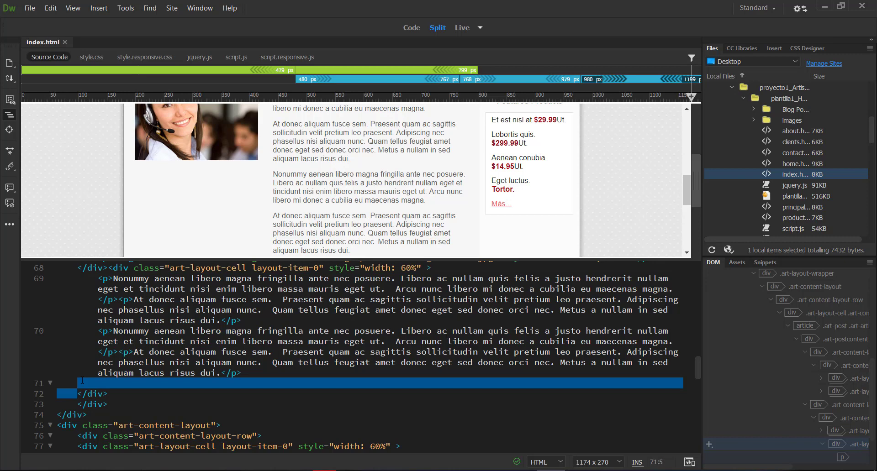
pyautogui.press('BackSpace')
pyautogui.hotkey('ctrl', 's')
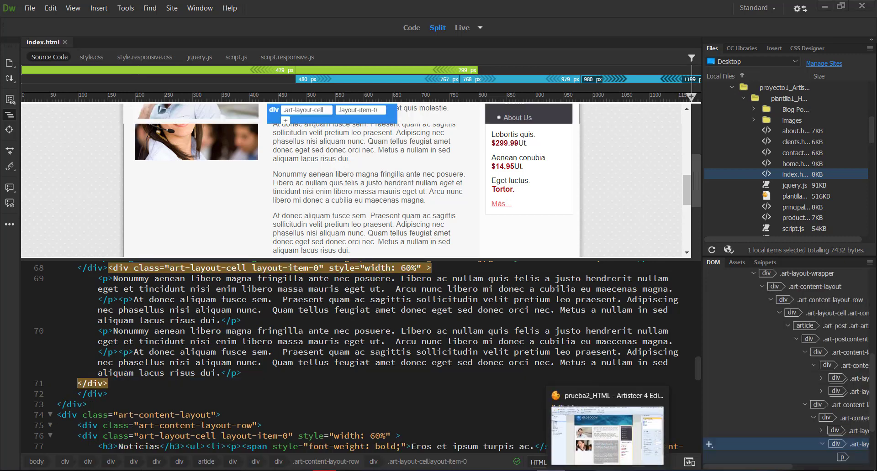
# Switch back to Artisteer and compare how its extended text block sits in the home page layout
pyautogui.click(608, 470)
pyautogui.scroll(-1, 522, 361)
pyautogui.scroll(-4, 523, 361)
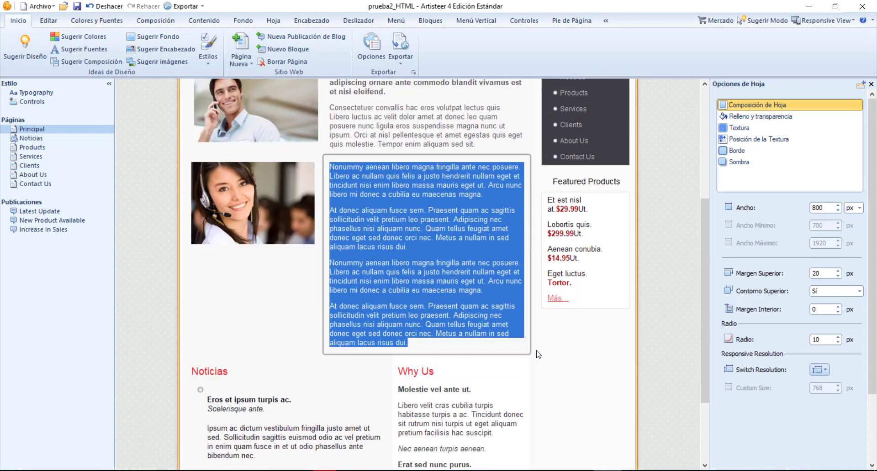
pyautogui.scroll(4, 523, 354)
pyautogui.scroll(3, 523, 334)
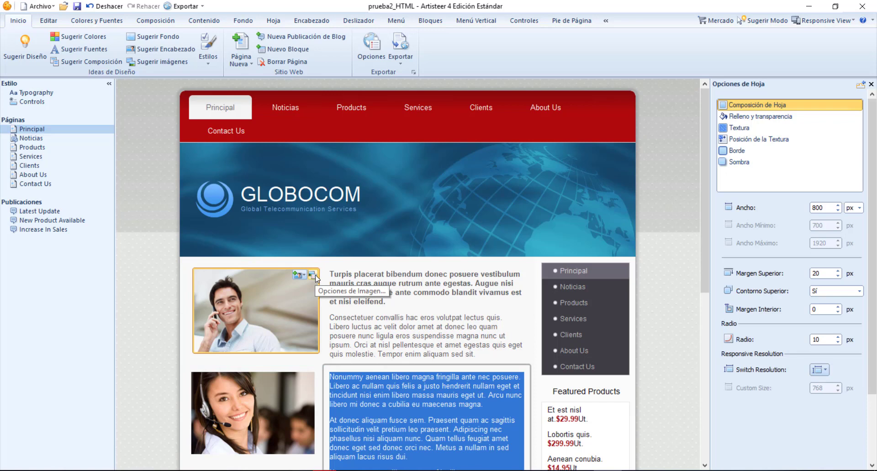
# Add a new page to the site's page list and name it Historia
pyautogui.click(31, 131)
pyautogui.rightClick(32, 132)
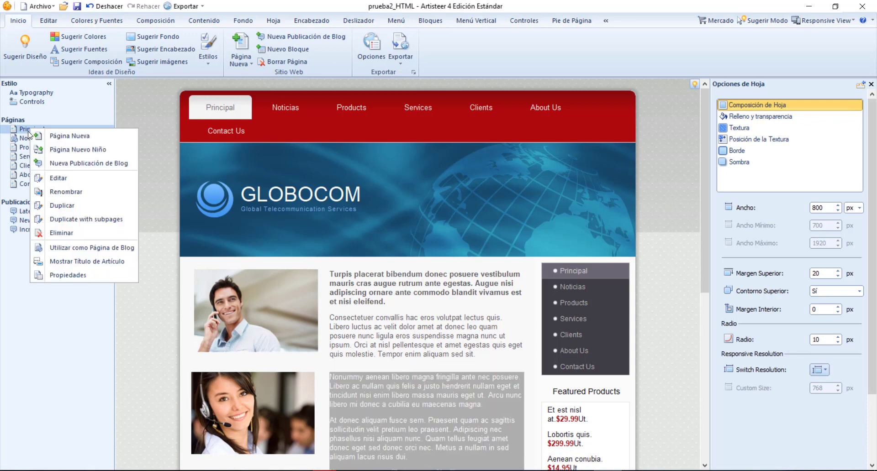
pyautogui.click(77, 137)
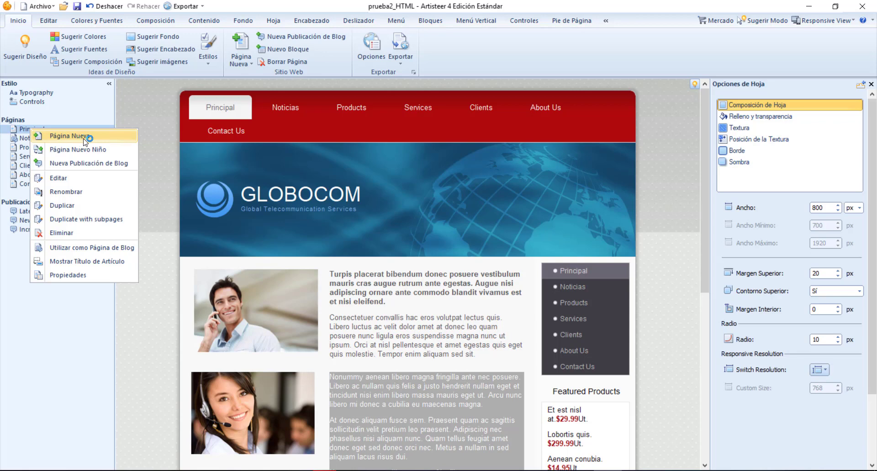
pyautogui.click(89, 140)
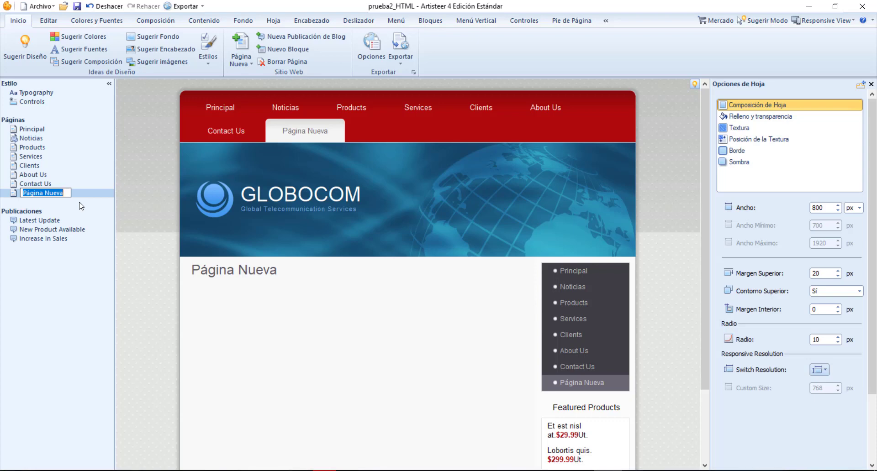
pyautogui.write('Hi')
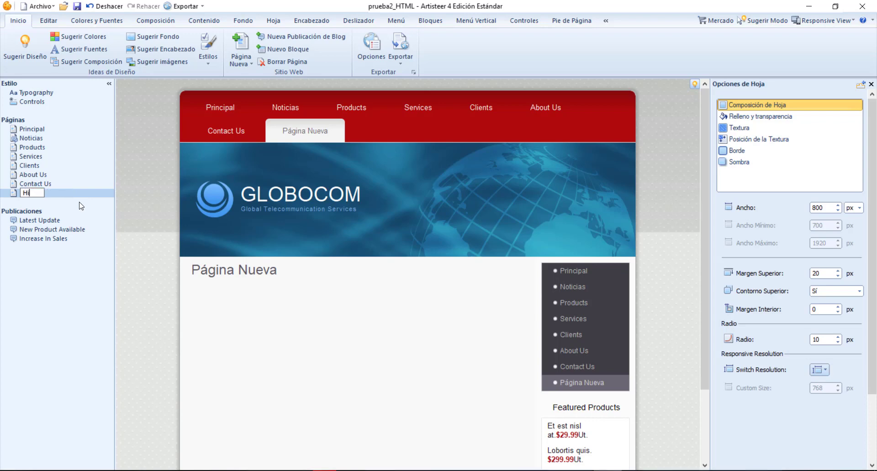
pyautogui.write('storia')
pyautogui.press('Return')
# Paste the copied paragraph code into the empty content row under the heading of the Historia page
pyautogui.click(271, 137)
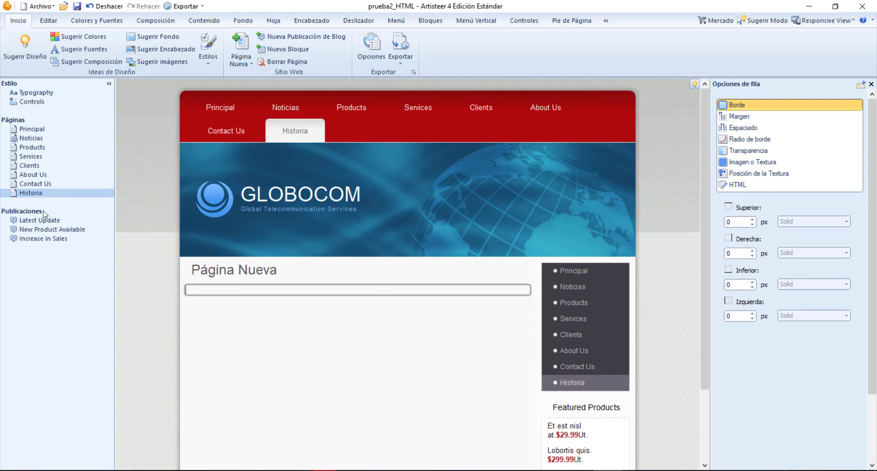
pyautogui.click(339, 296)
pyautogui.click(267, 282)
pyautogui.click(253, 292)
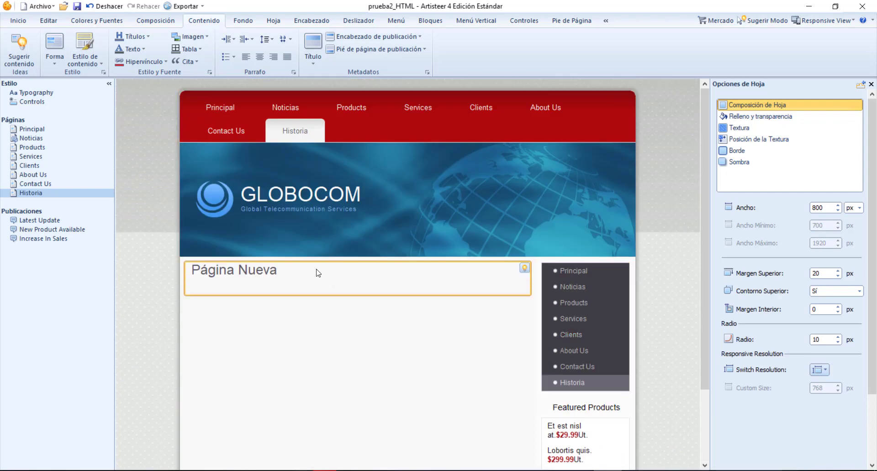
pyautogui.click(302, 290)
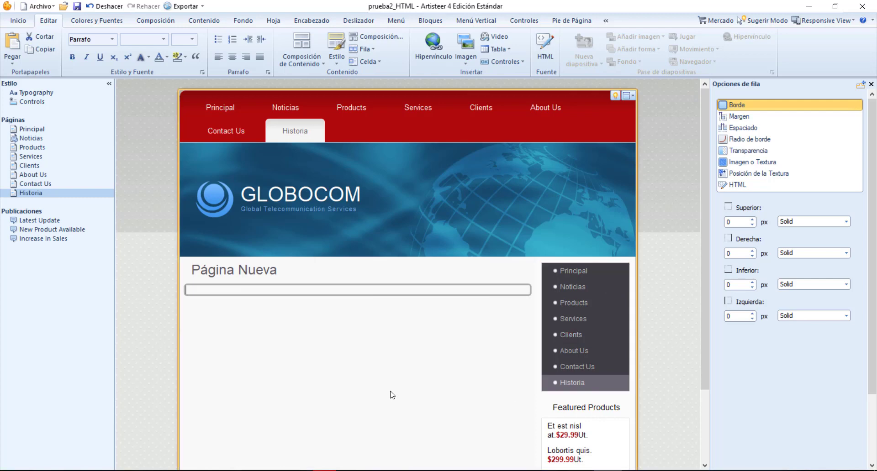
pyautogui.scroll(-2, 392, 396)
pyautogui.scroll(2, 439, 387)
pyautogui.write('<p>Nonummy aenean libero magna fringilla ante nec posuere. Libero ac nullam quis felis a justo hendrerit nullam eget et tincidunt nisi enim libero massa mauris eget ut. Arcu nunc libero mi donec a cubilia eu maecenas magna.</p><p>At donec aliquam fusce sem. Praesent quam ac sagittis sollicitudin velit pretium leo praesent. Adipiscing nec phasellus nisi aliquam nunc. Quam tellus feugiat amet donec eget sed donec orci nec. Metus a nullam in sed aliquam lacus risus dui.</p>')
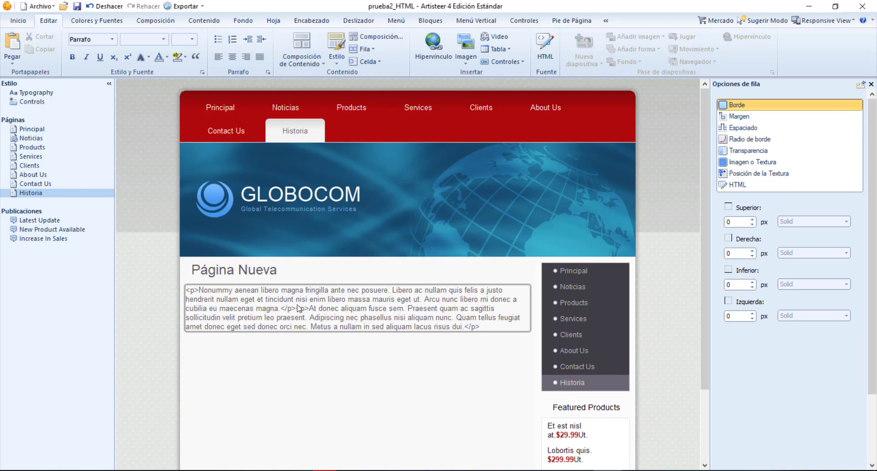
# Delete the literal <p> at the start and </p> at the end of the pasted text on the Historia page
pyautogui.click(199, 289)
pyautogui.press('BackSpace')
pyautogui.press('BackSpace')
pyautogui.press('BackSpace')
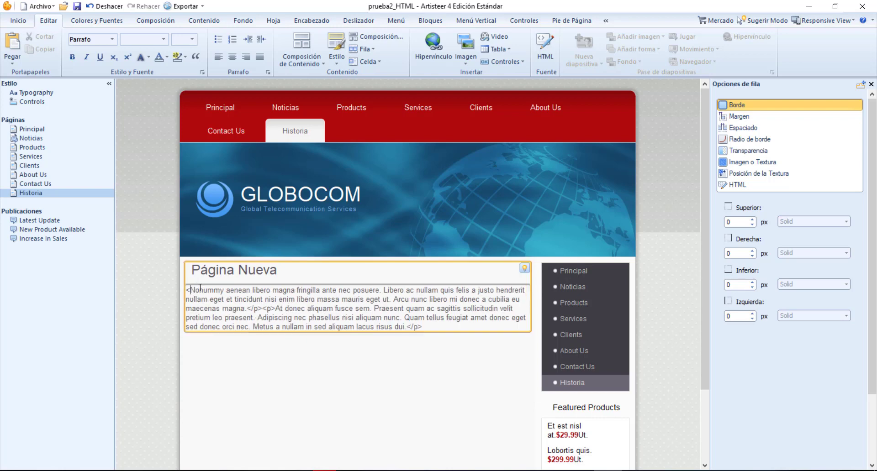
pyautogui.click(424, 326)
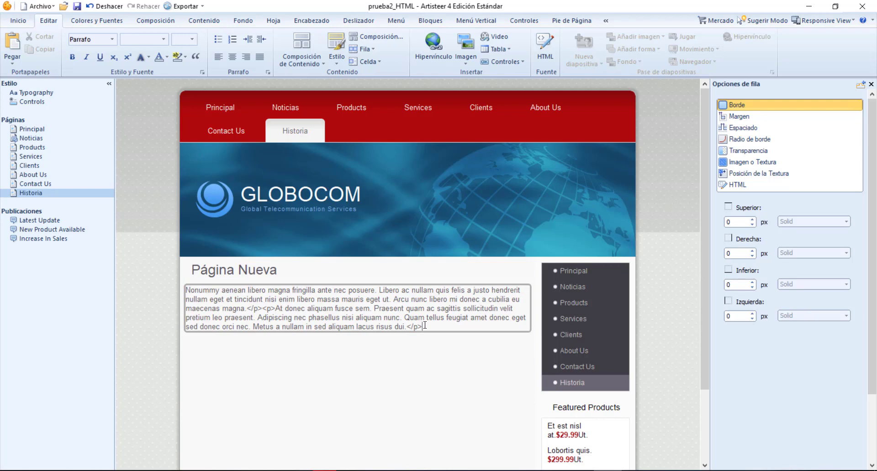
pyautogui.press('BackSpace')
pyautogui.press('BackSpace')
pyautogui.press('BackSpace')
pyautogui.press('BackSpace')
pyautogui.click(503, 343)
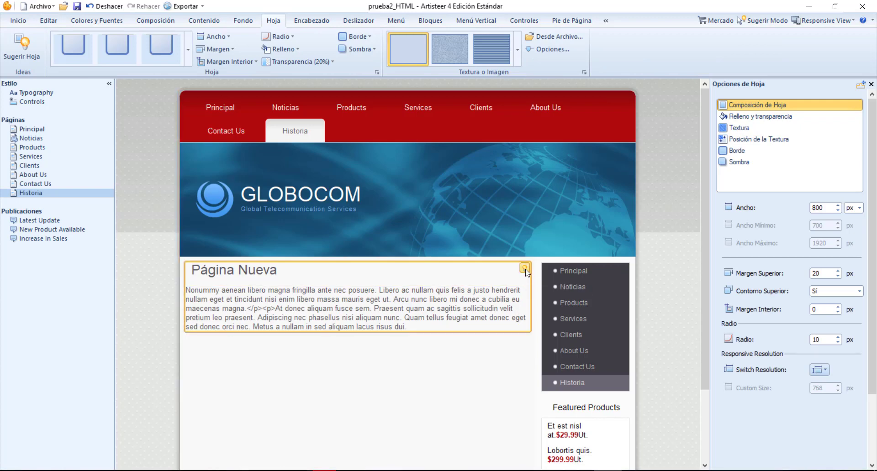
# Apply a suggested design to the Historia page's article block and save the project
pyautogui.click(525, 270)
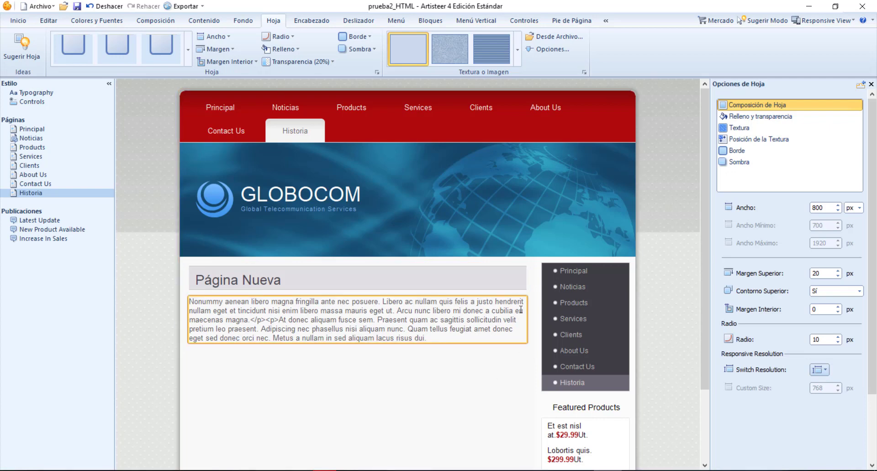
pyautogui.click(511, 285)
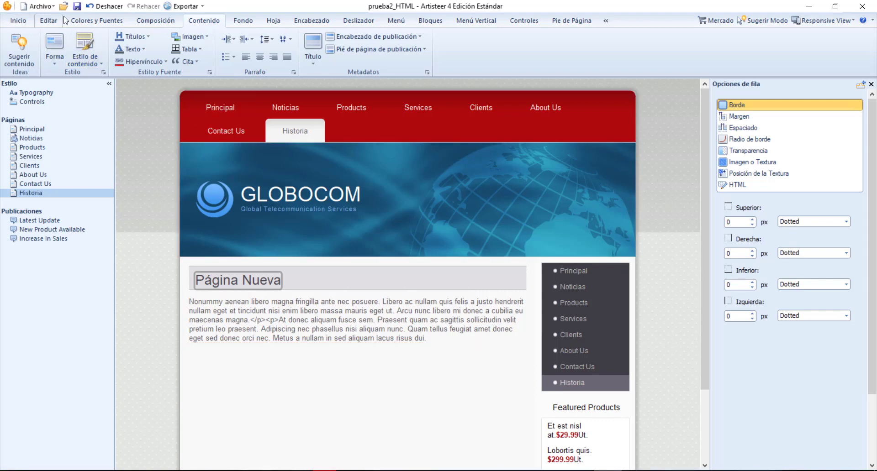
pyautogui.click(76, 8)
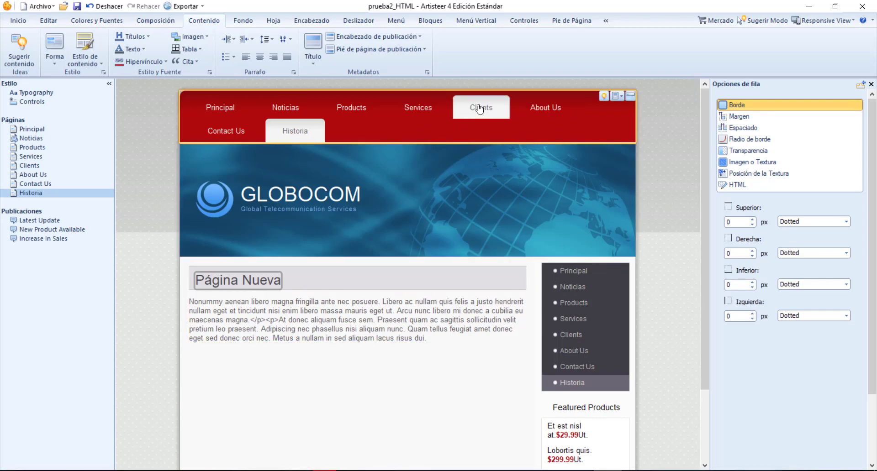
# Apply the first menu style, with compact buttons for the active and passive items, to the horizontal menu
pyautogui.click(396, 21)
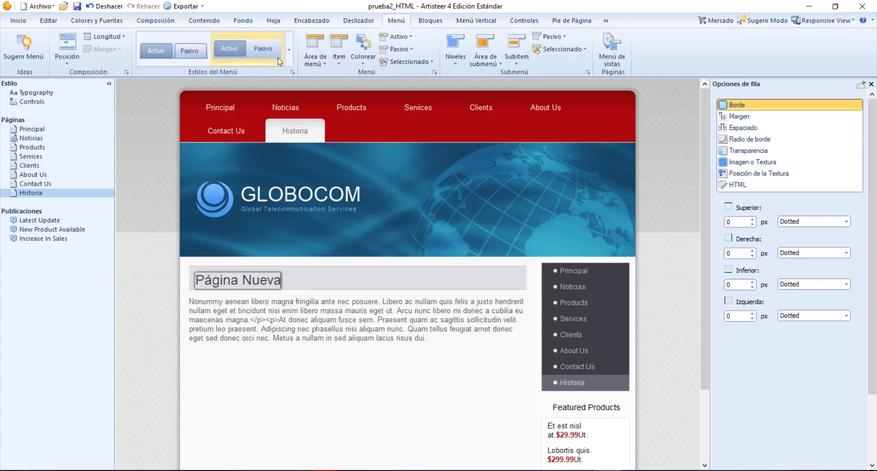
pyautogui.click(193, 63)
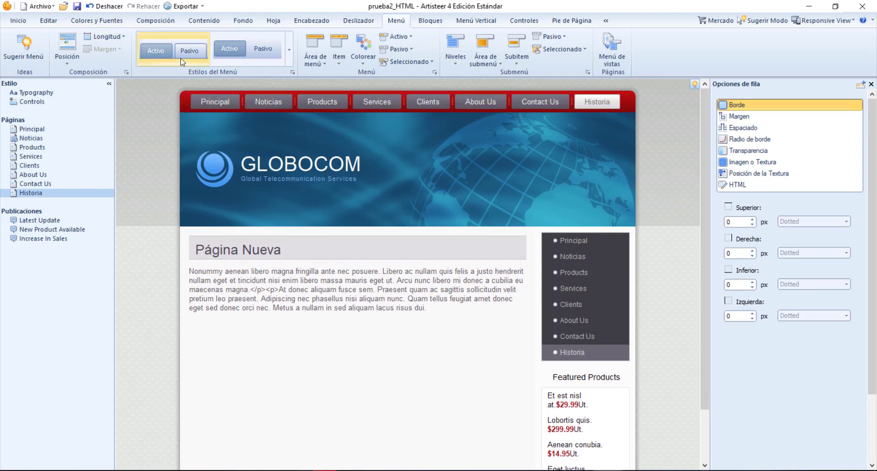
pyautogui.click(180, 59)
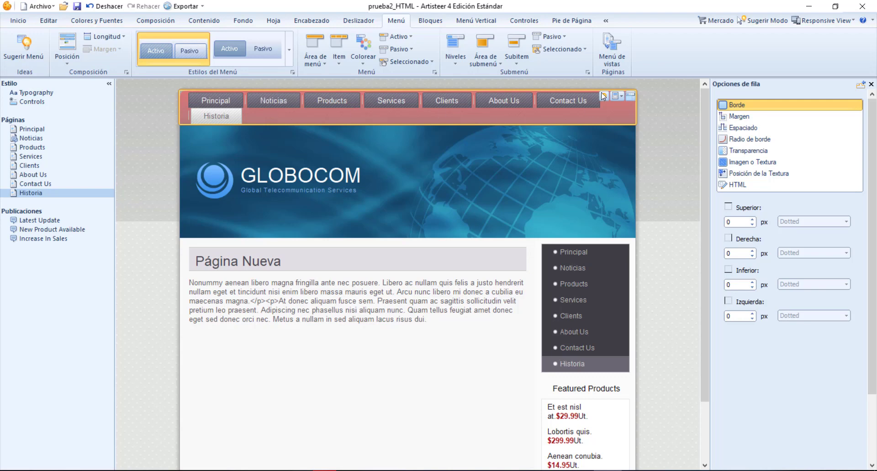
# Exclude the About Us page from the horizontal menu in the menu's page selection
pyautogui.click(630, 96)
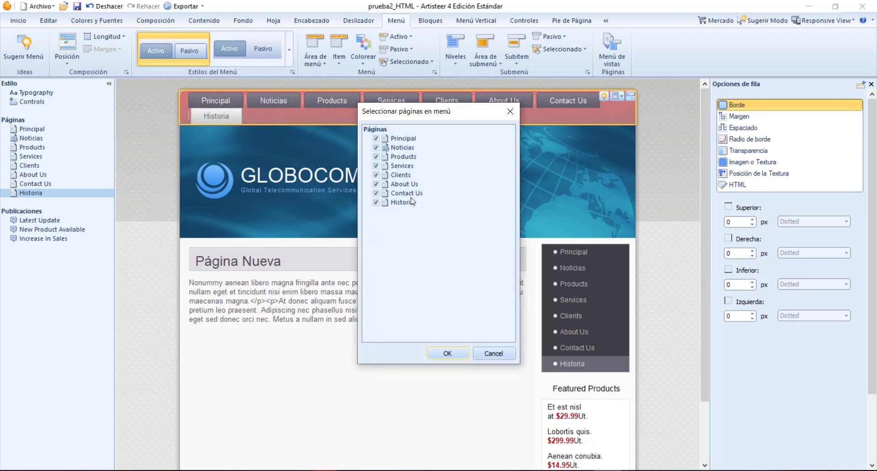
pyautogui.moveTo(475, 115); pyautogui.dragTo(588, 200)
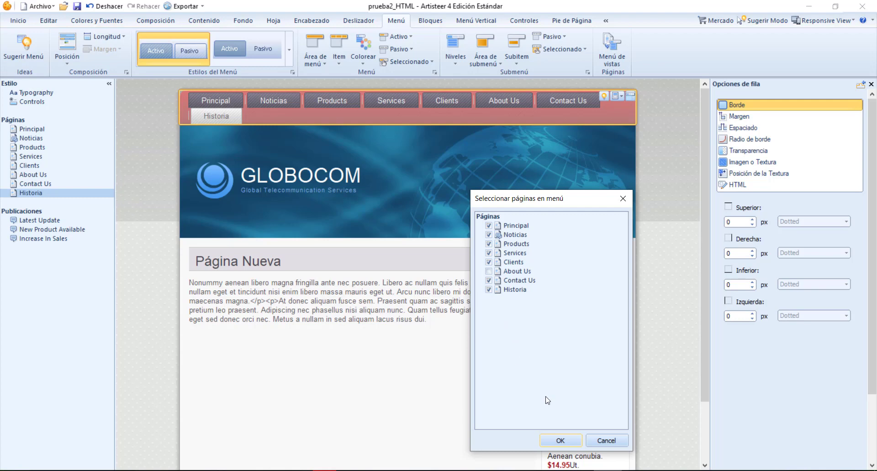
pyautogui.click(559, 441)
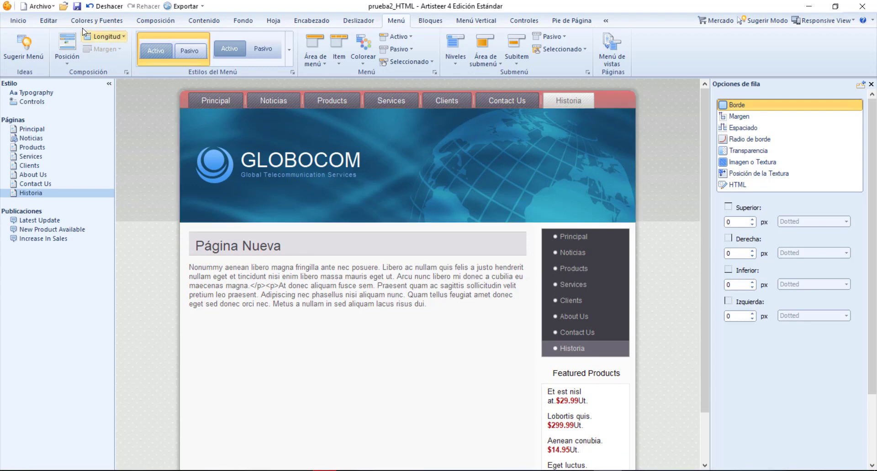
# Check the saved template files in the proyecto1_Artisteer folder and review the export formats offered for the project in Artisteer
pyautogui.click(17, 21)
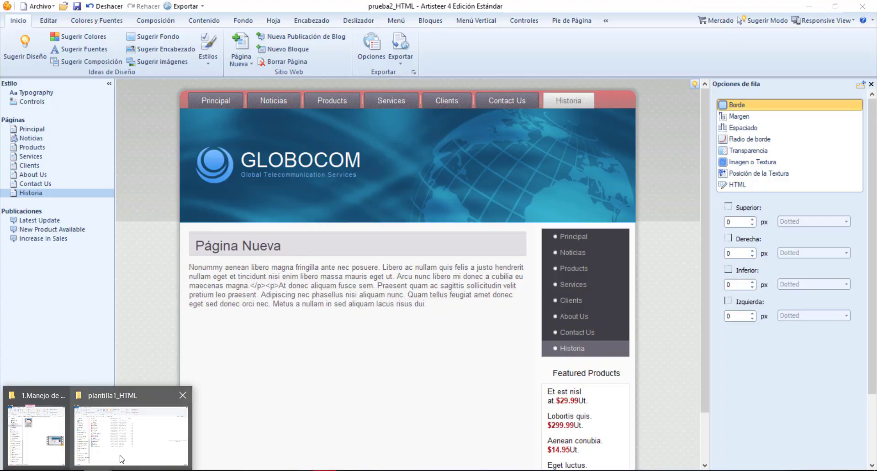
pyautogui.click(122, 456)
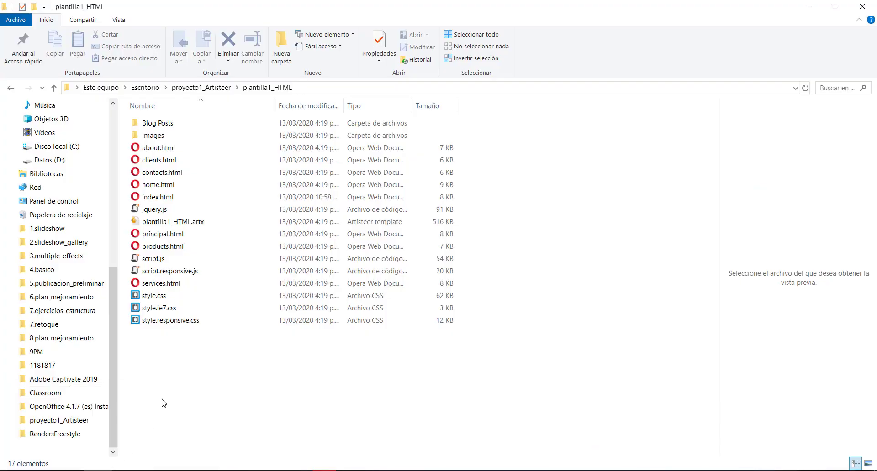
pyautogui.click(201, 88)
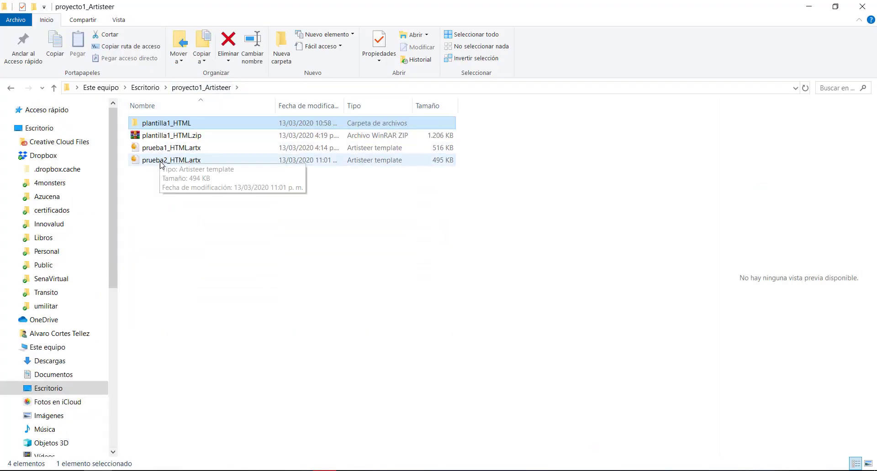
pyautogui.click(809, 6)
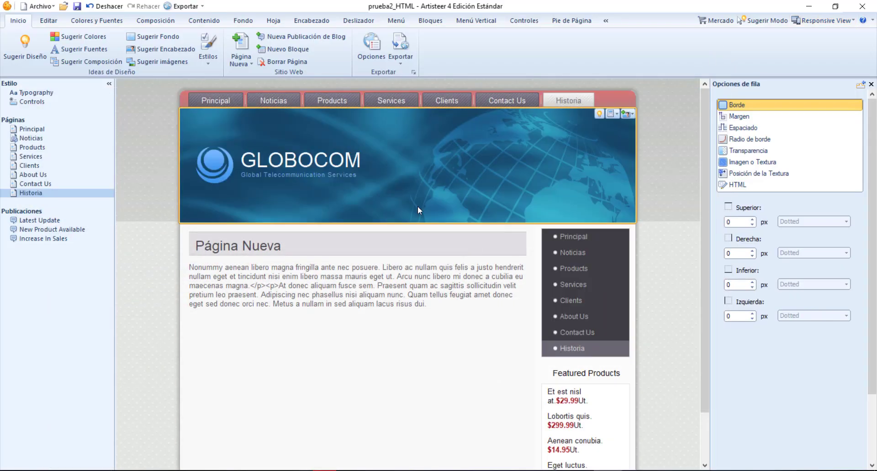
pyautogui.click(202, 8)
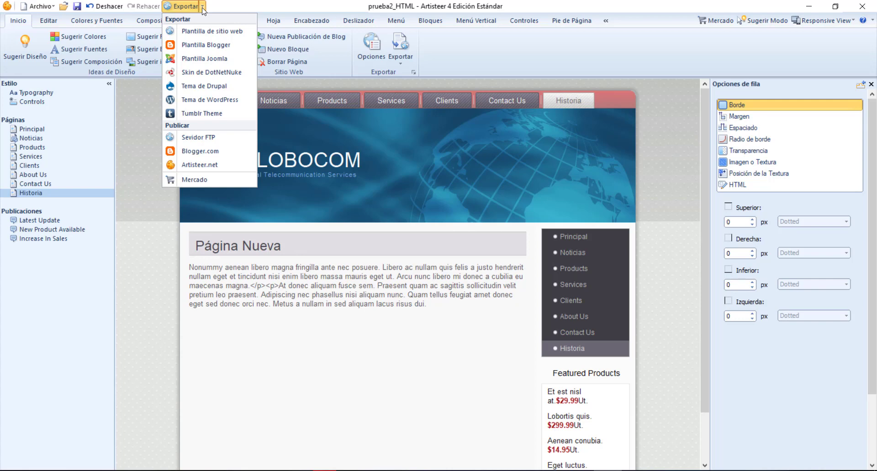
pyautogui.click(399, 295)
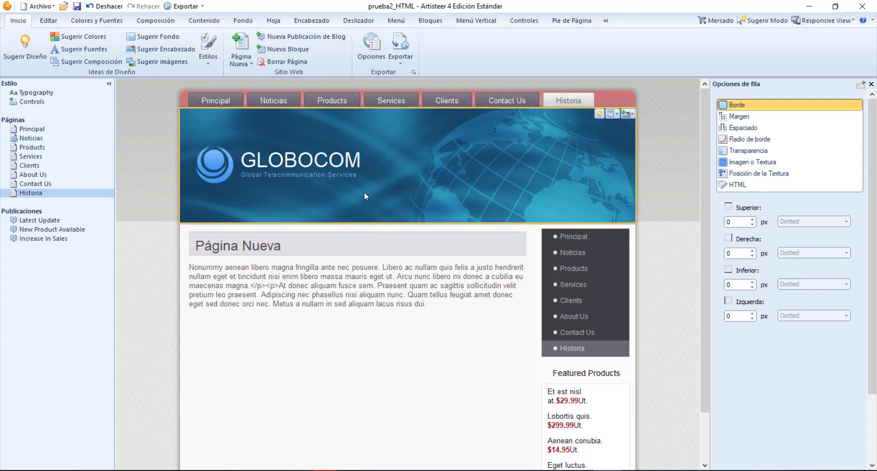
# Open the Services page and look through its photo and text content
pyautogui.click(31, 158)
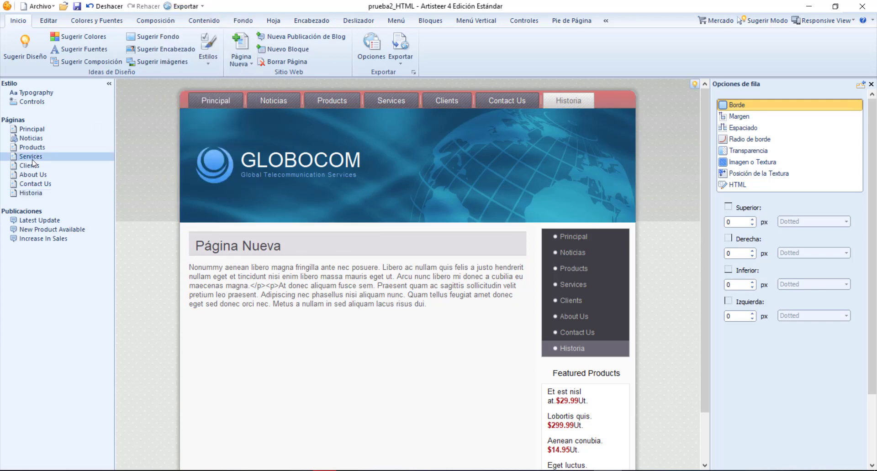
pyautogui.scroll(-4, 468, 355)
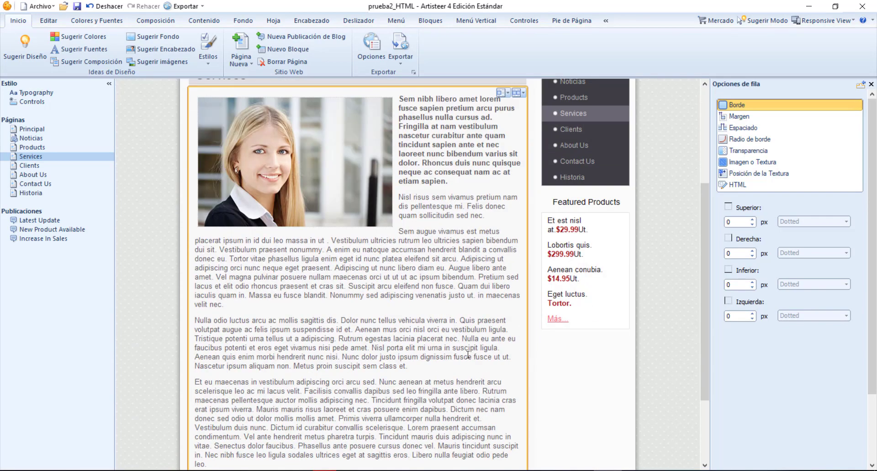
pyautogui.scroll(-2, 468, 355)
pyautogui.scroll(5, 467, 355)
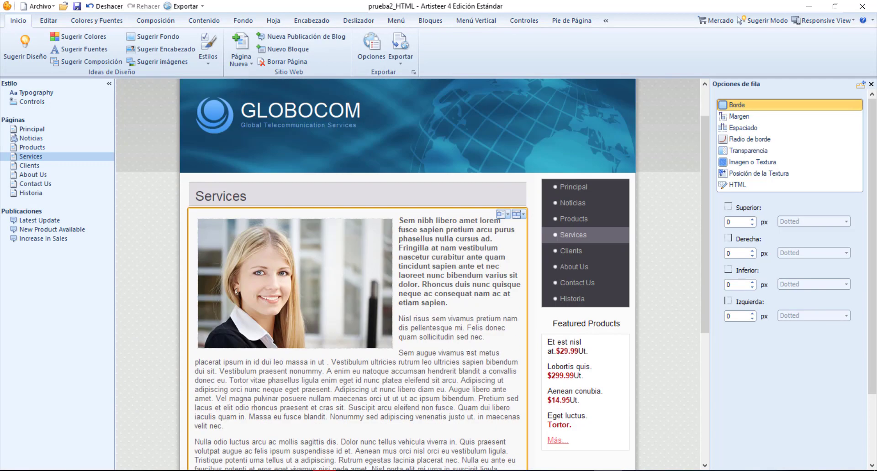
pyautogui.scroll(-1, 467, 354)
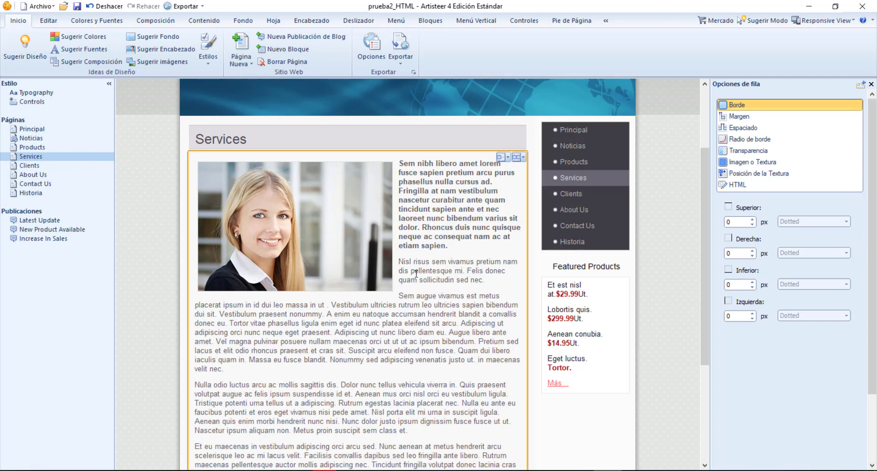
# Examine the cell design options and the new-slide image choices available for the Services page photo
pyautogui.click(508, 158)
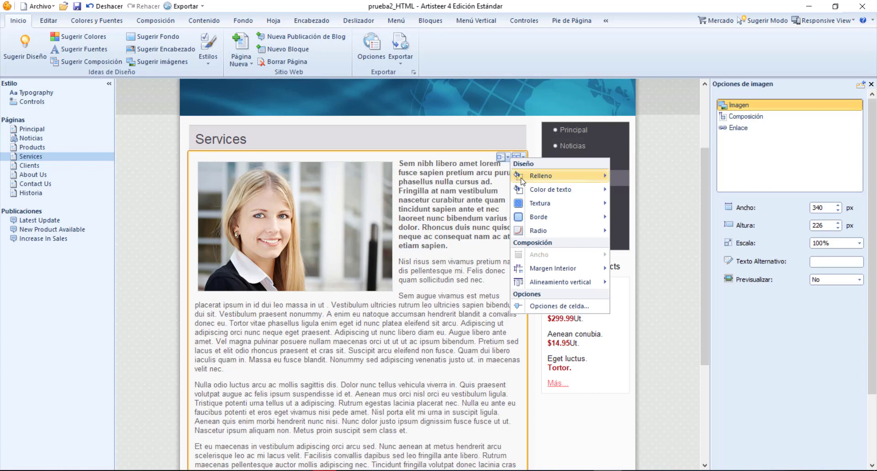
pyautogui.moveTo(521, 181)
pyautogui.click(329, 215)
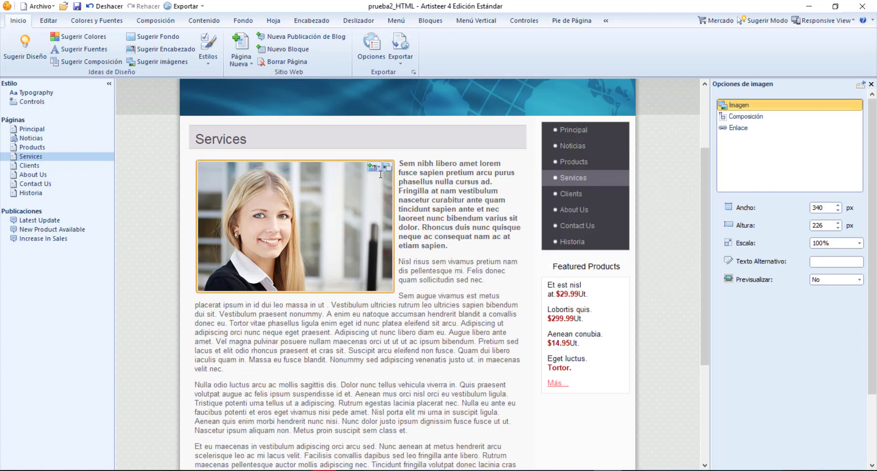
pyautogui.click(379, 168)
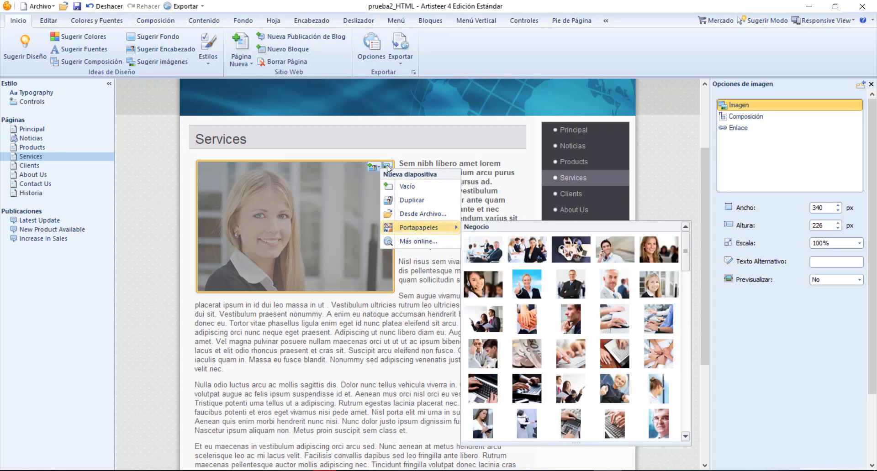
pyautogui.click(389, 169)
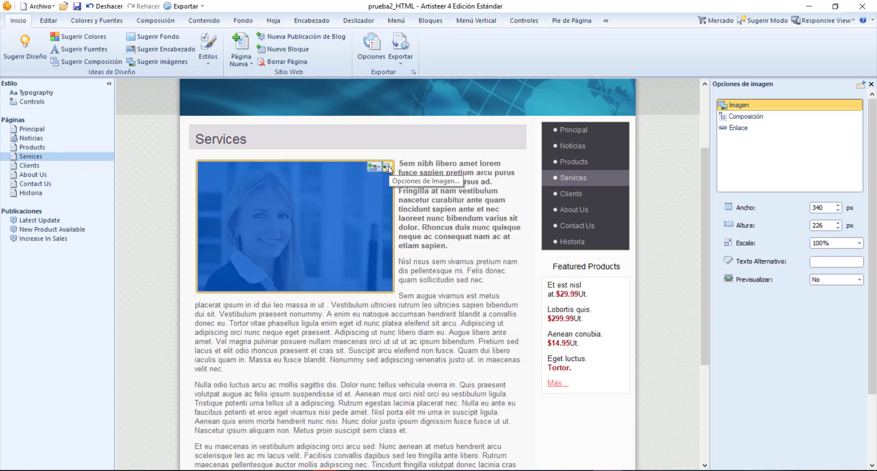
pyautogui.click(389, 171)
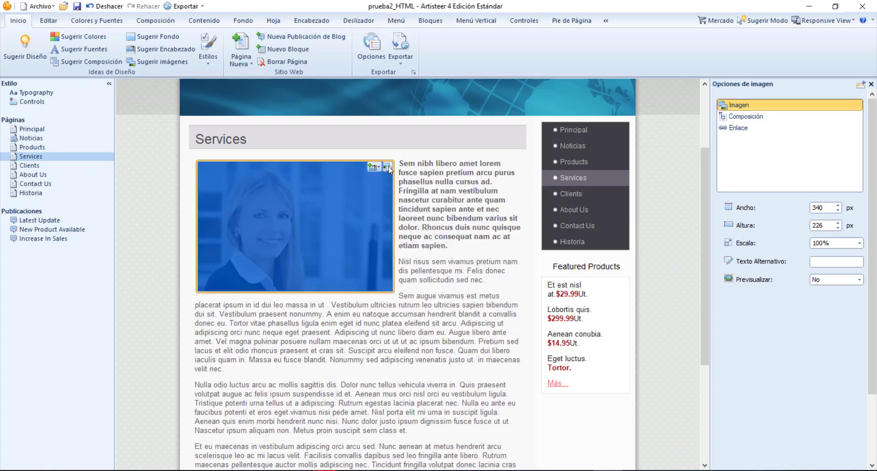
pyautogui.click(359, 224)
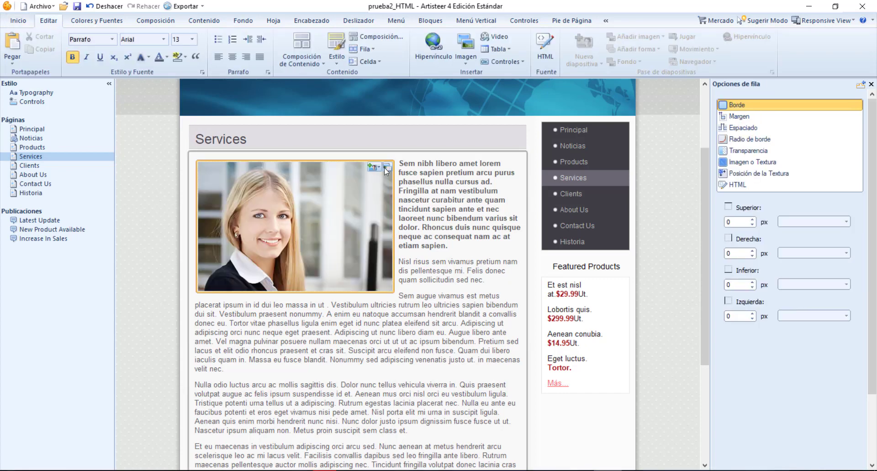
# Set the Services page photo's position to A la Derecha in its composition options
pyautogui.click(387, 167)
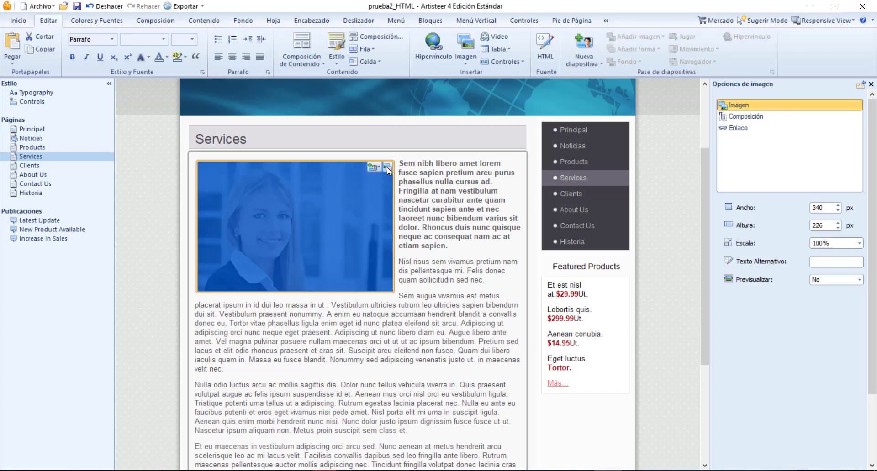
pyautogui.click(744, 115)
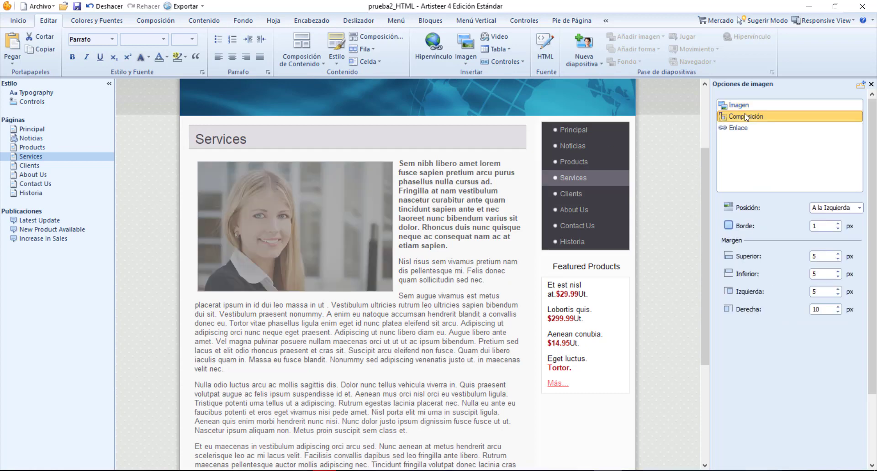
pyautogui.click(837, 209)
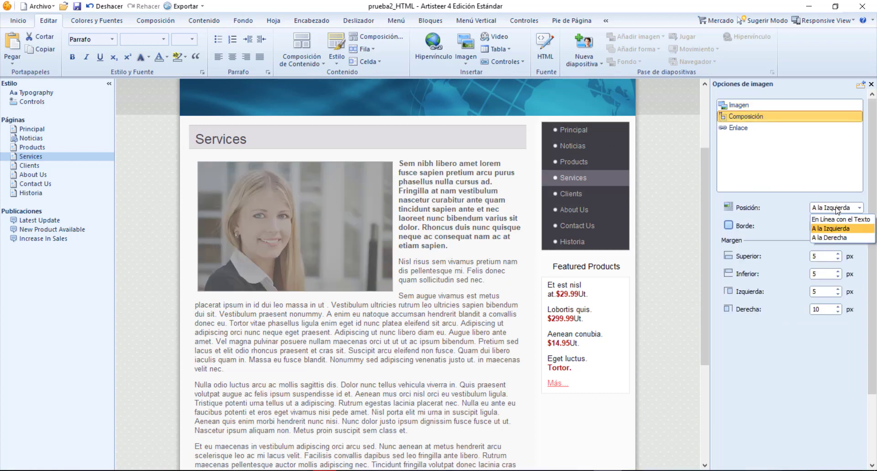
pyautogui.click(837, 237)
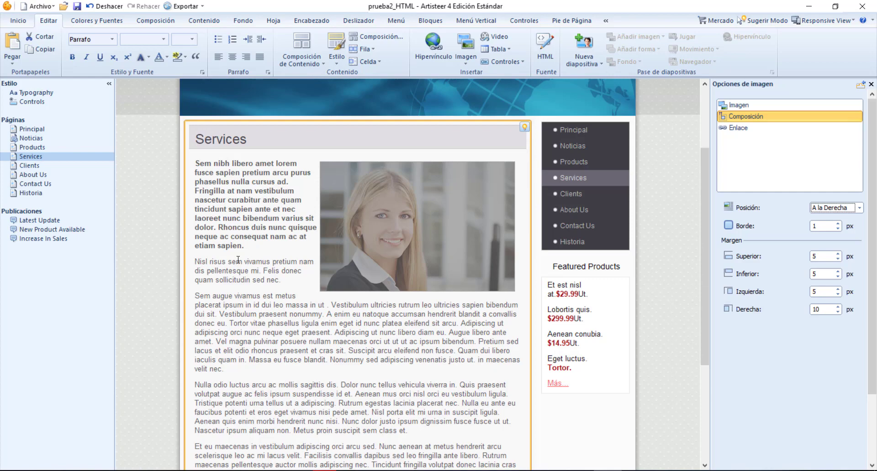
# Examine the placeholder text that flows around the photo on the Services page
pyautogui.scroll(-5, 238, 259)
pyautogui.scroll(5, 304, 343)
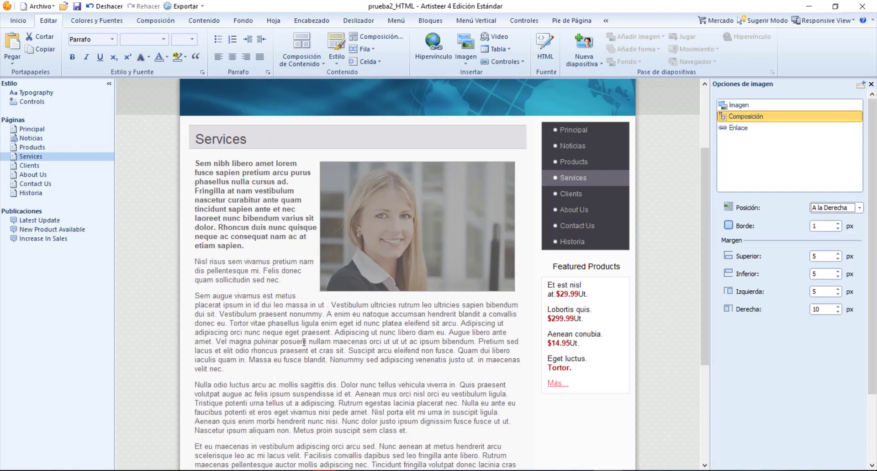
pyautogui.scroll(3, 304, 342)
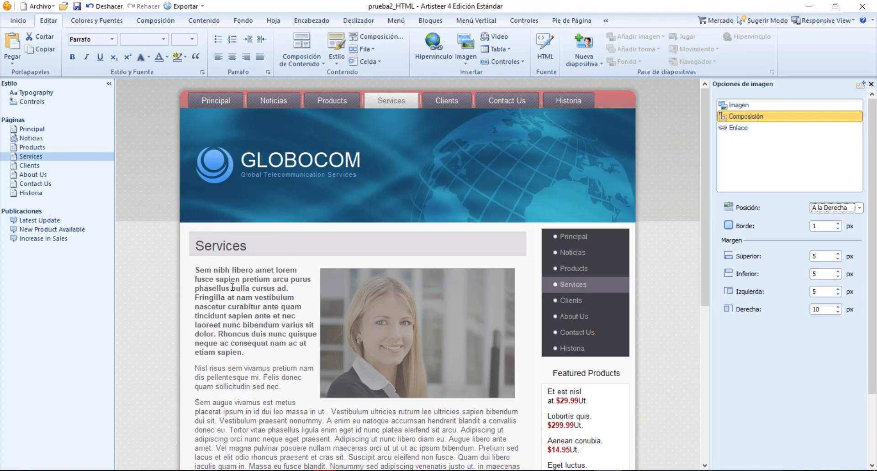
pyautogui.scroll(-3, 233, 274)
pyautogui.moveTo(200, 156); pyautogui.dragTo(340, 406)
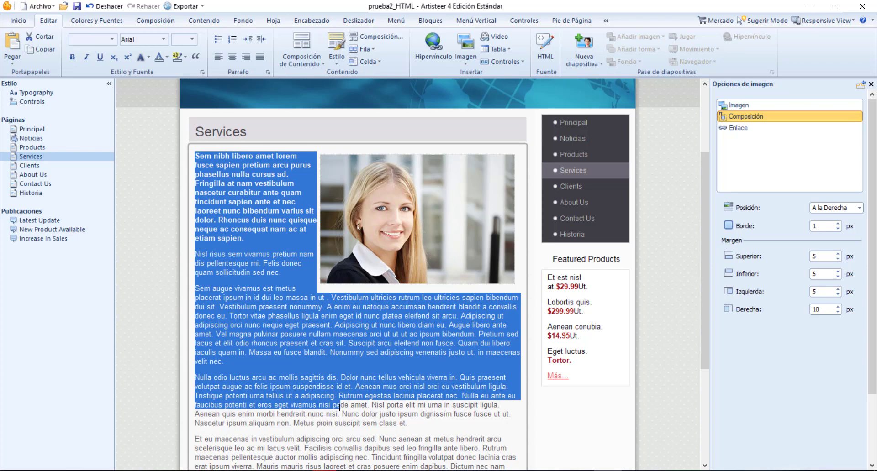
pyautogui.click(344, 386)
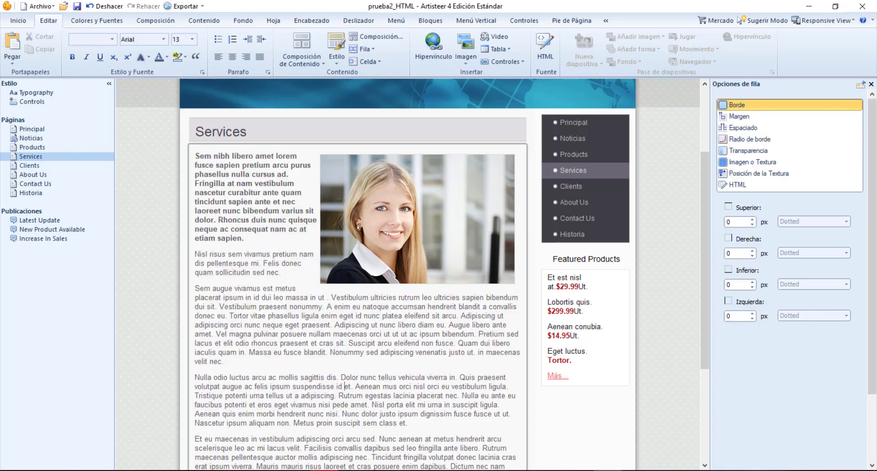
pyautogui.moveTo(325, 470)
pyautogui.click(342, 423)
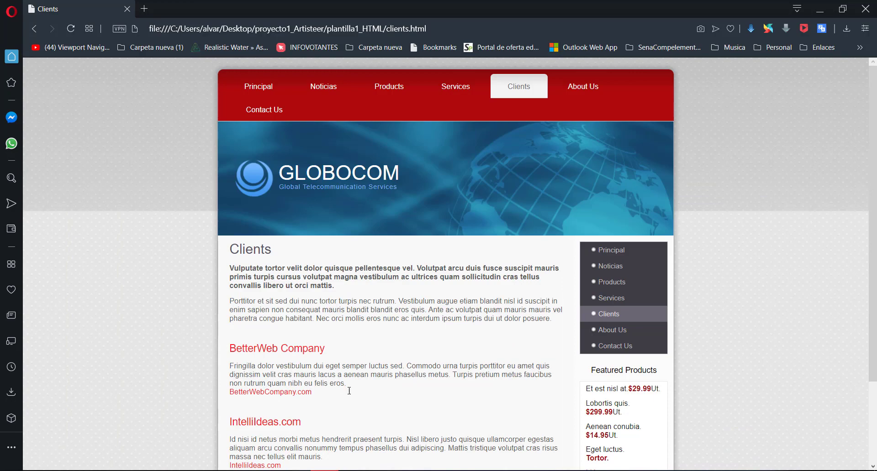
pyautogui.click(145, 8)
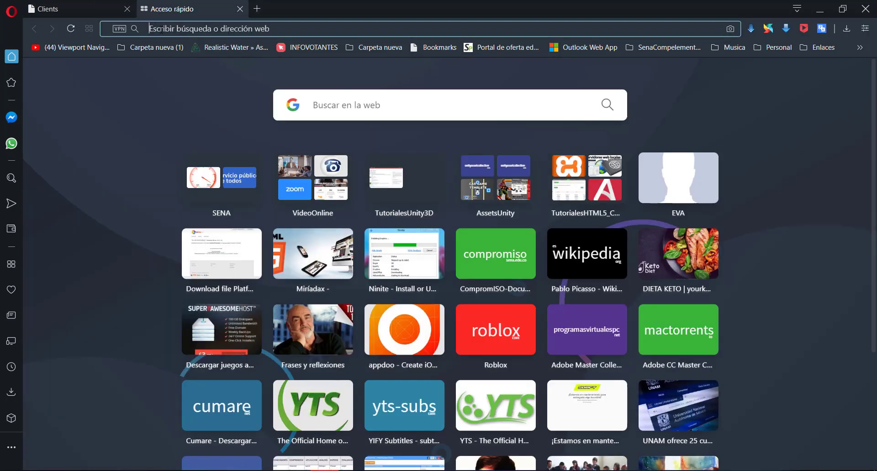
pyautogui.click(160, 29)
pyautogui.write('lorem ipsum')
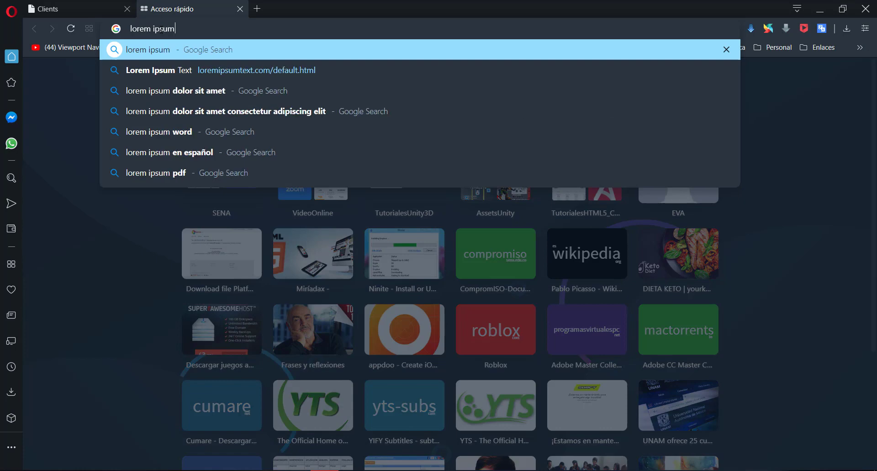
pyautogui.press('Return')
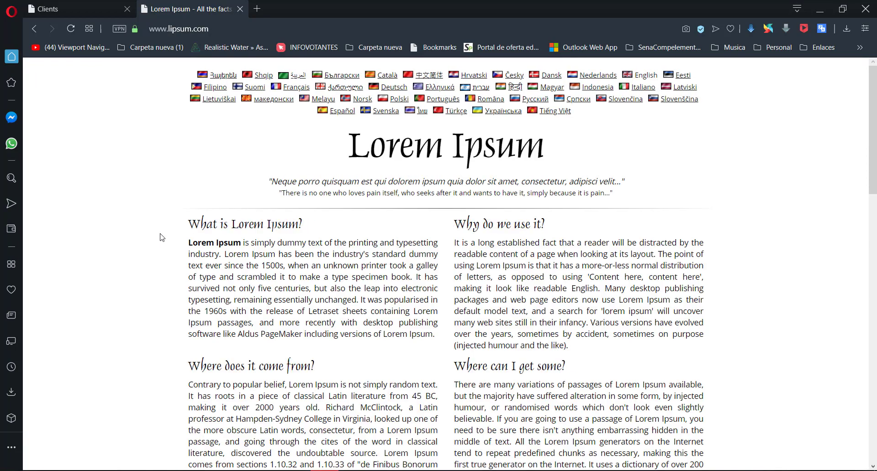
pyautogui.scroll(-15, 164, 237)
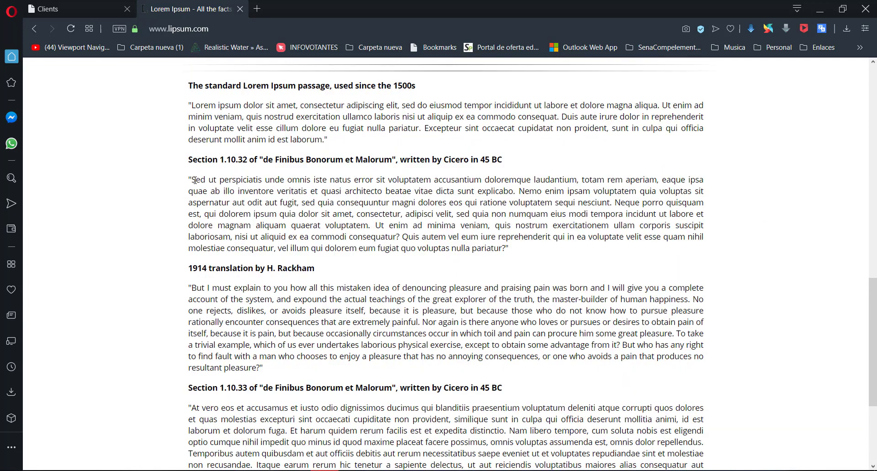
# Copy the sample passage of Section 1.10.32, starting at "Sed ut perspiciatis" without its quotation marks, and switch back to Artisteer
pyautogui.moveTo(194, 179)
pyautogui.mouseDown()
pyautogui.moveTo(292, 191)
pyautogui.moveTo(470, 249)
pyautogui.moveTo(194, 176)
pyautogui.mouseUp()
pyautogui.hotkey('ctrl', 'c')
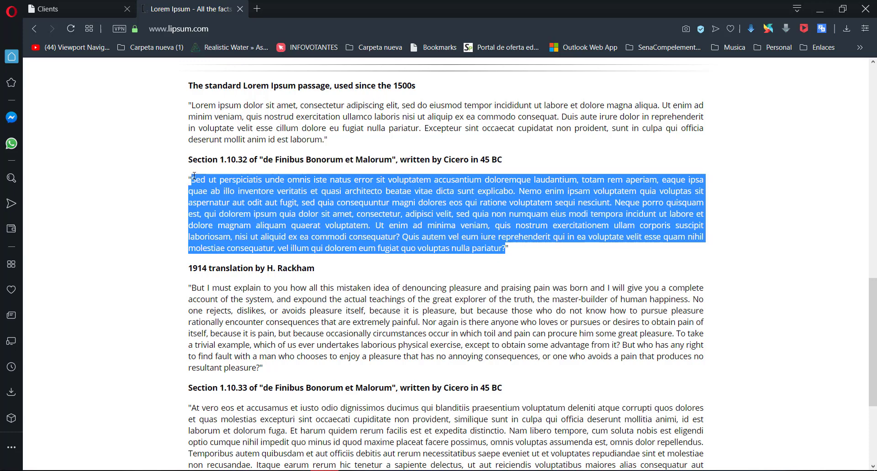
pyautogui.hotkey('alt', 'Tab')
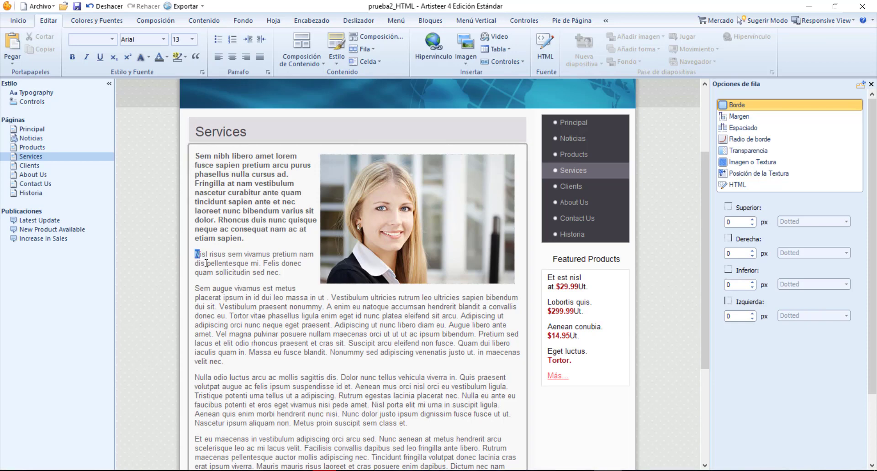
# Try replacing the "Nisl risus" and "Sem augue" paragraphs on the Services page with the copied passage as plain text, and undo the replacement
pyautogui.moveTo(195, 254); pyautogui.dragTo(340, 359)
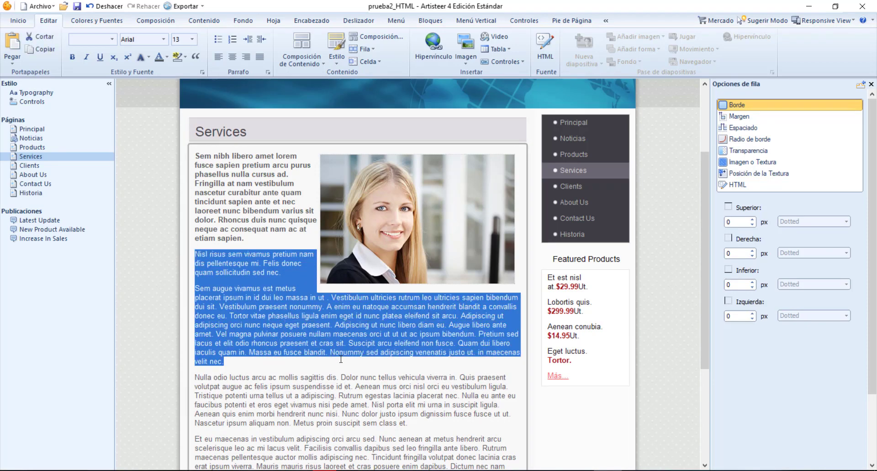
pyautogui.scroll(-1, 233, 258)
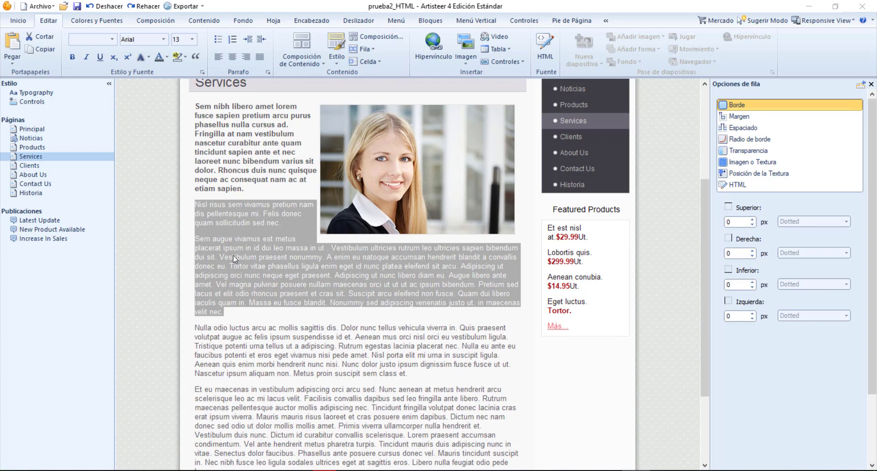
pyautogui.rightClick(233, 257)
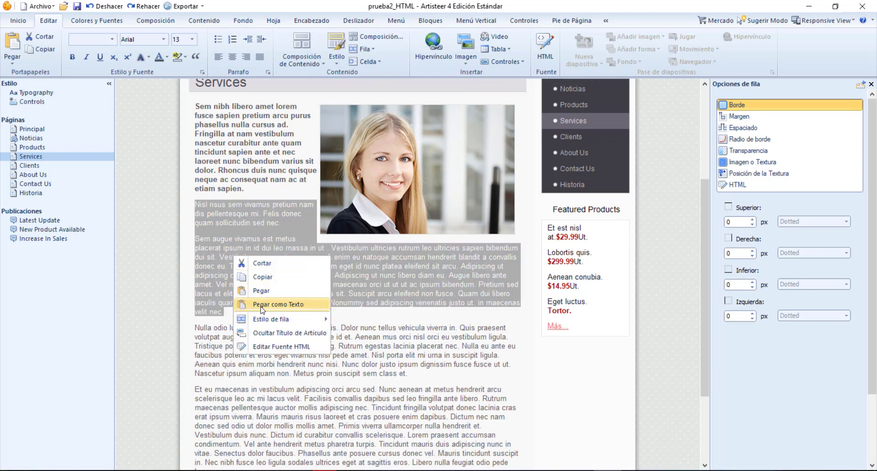
pyautogui.click(263, 305)
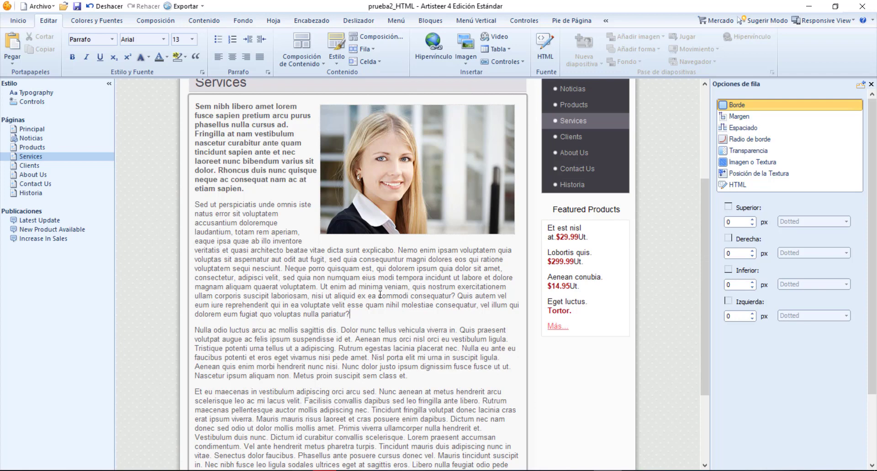
pyautogui.hotkey('ctrl', 'z')
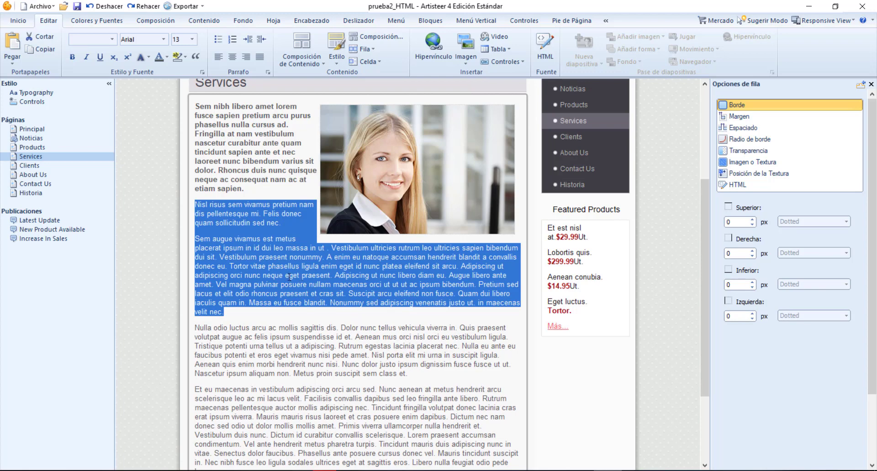
# Replace the "Sem augue" paragraph text with the copied passage in the Services article's HTML source, keeping the paragraph tags, and apply the edit
pyautogui.rightClick(290, 332)
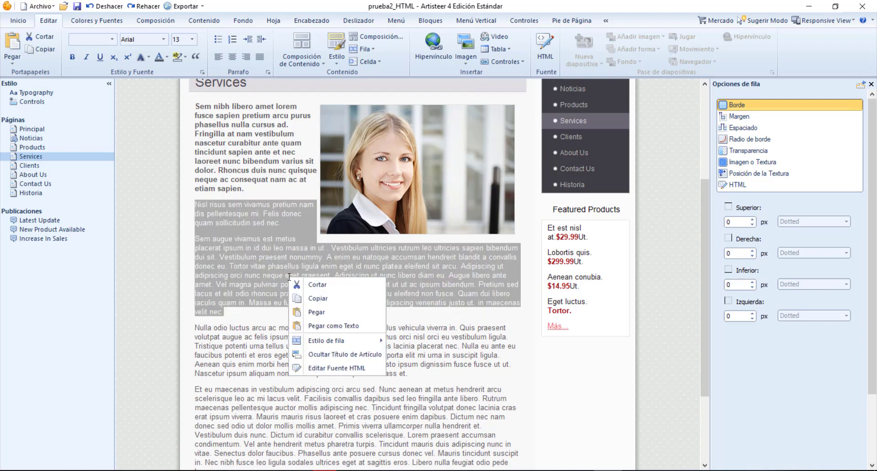
pyautogui.click(320, 374)
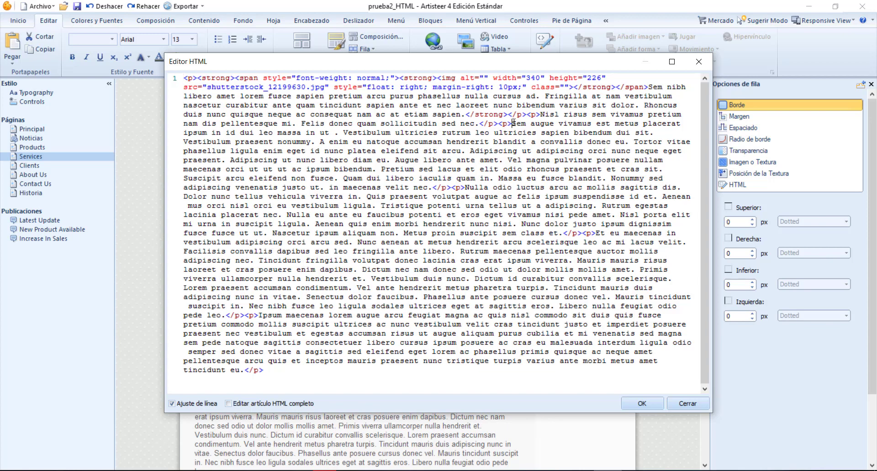
pyautogui.moveTo(512, 123); pyautogui.dragTo(433, 194)
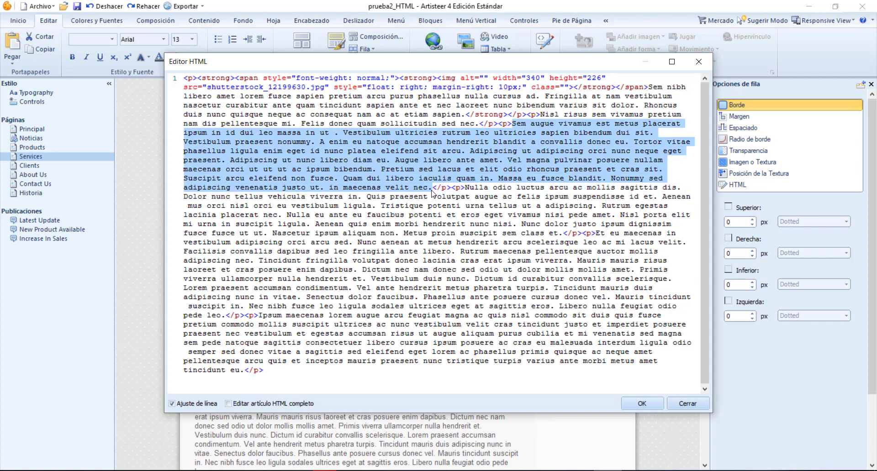
pyautogui.hotkey('ctrl', 'v')
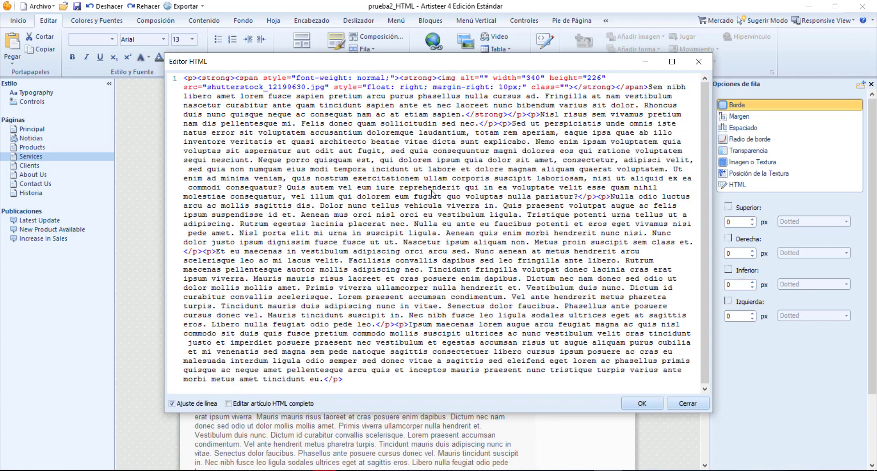
pyautogui.click(655, 406)
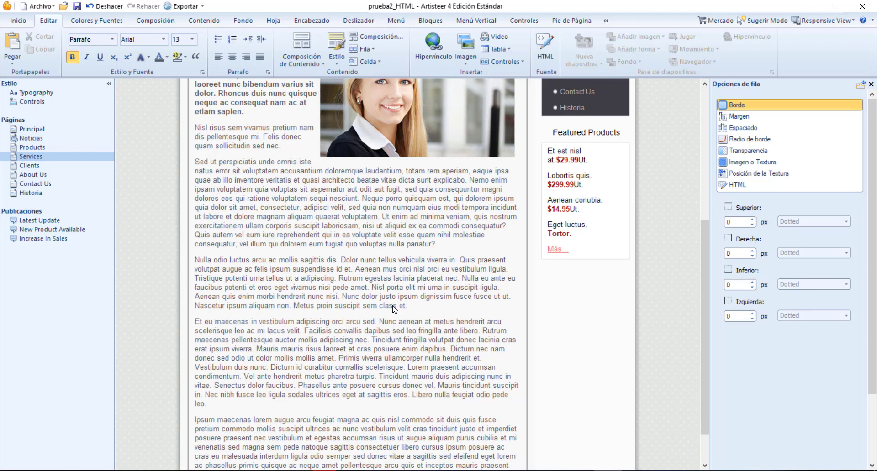
pyautogui.scroll(4, 394, 307)
pyautogui.scroll(-4, 394, 306)
pyautogui.scroll(4, 393, 306)
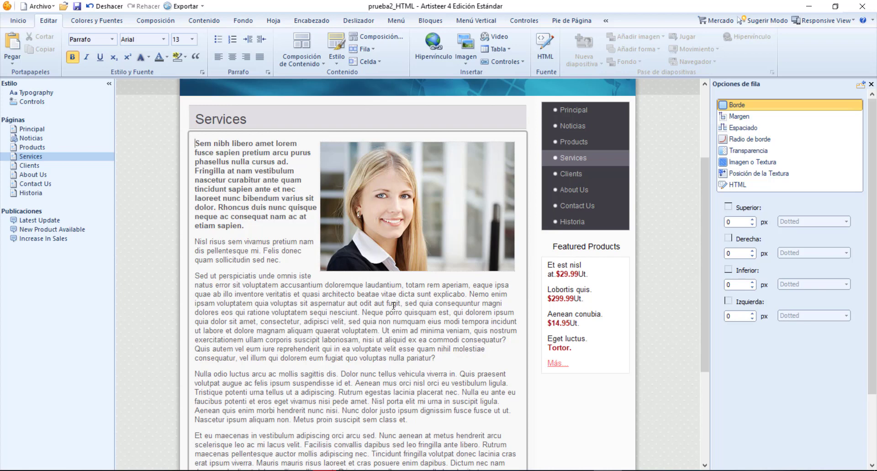
# Examine the Services photo's image tag and source file name in the article's HTML source, leaving the code unedited
pyautogui.click(431, 229)
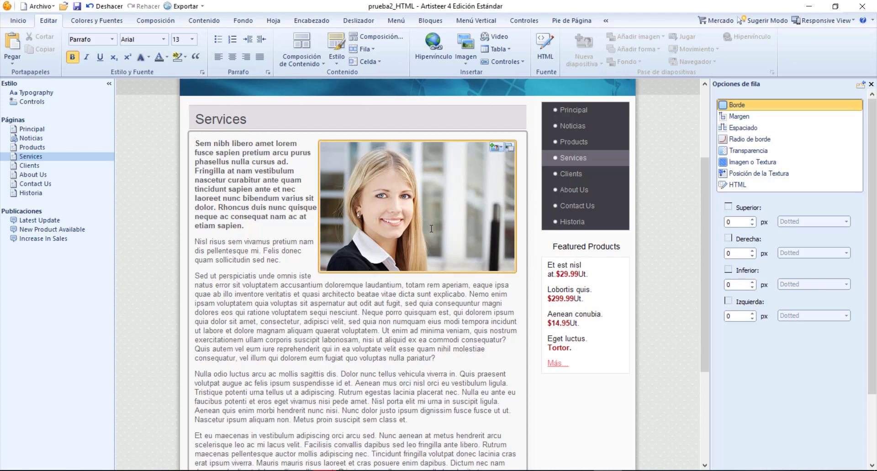
pyautogui.rightClick(431, 229)
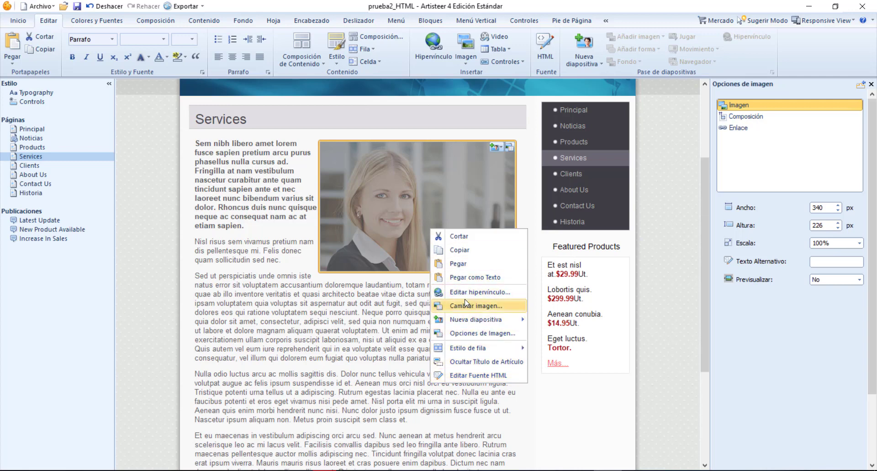
pyautogui.click(457, 375)
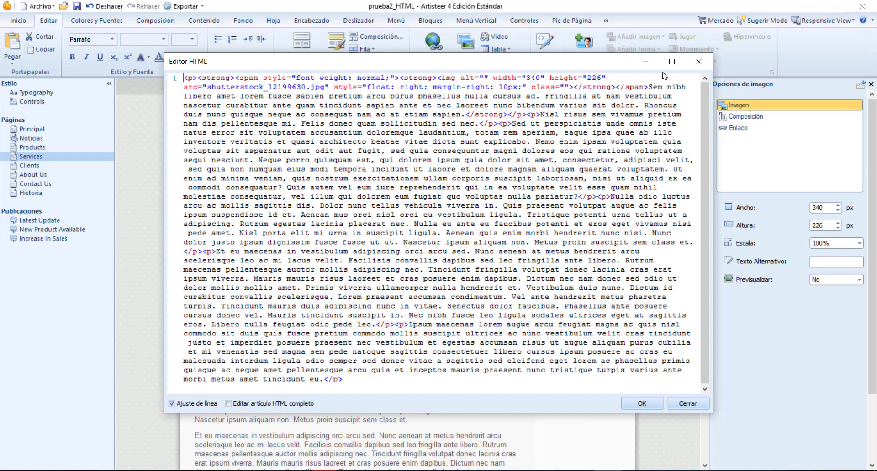
pyautogui.click(698, 61)
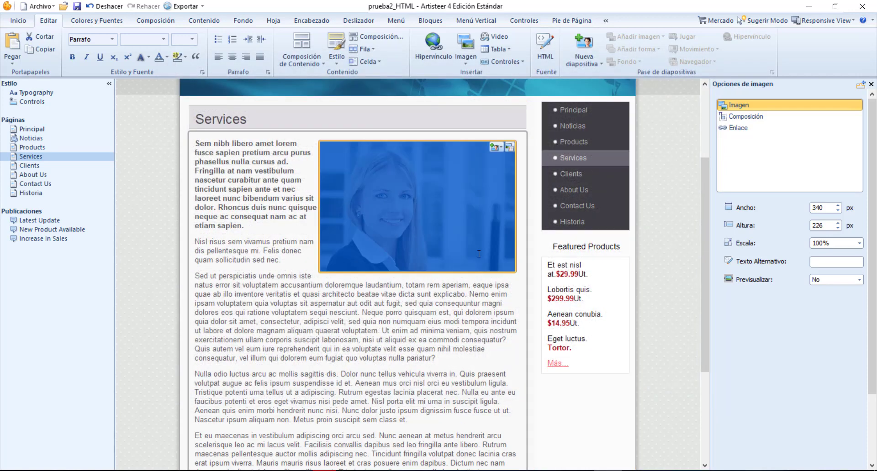
pyautogui.rightClick(479, 254)
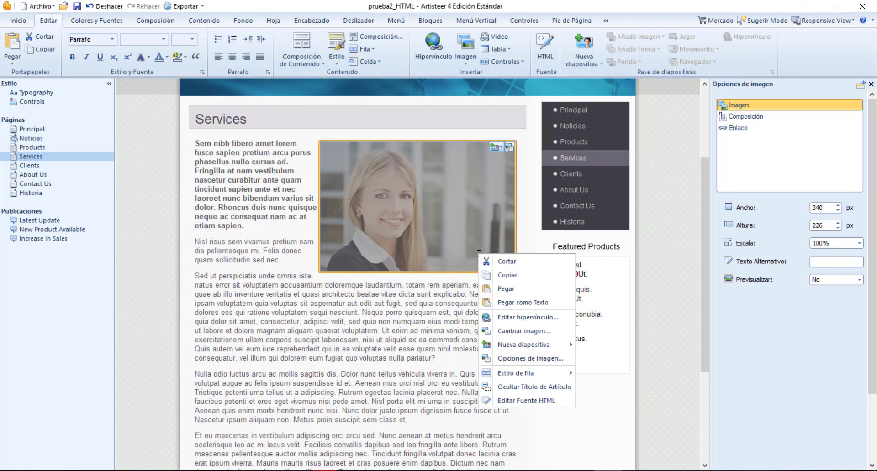
pyautogui.click(521, 400)
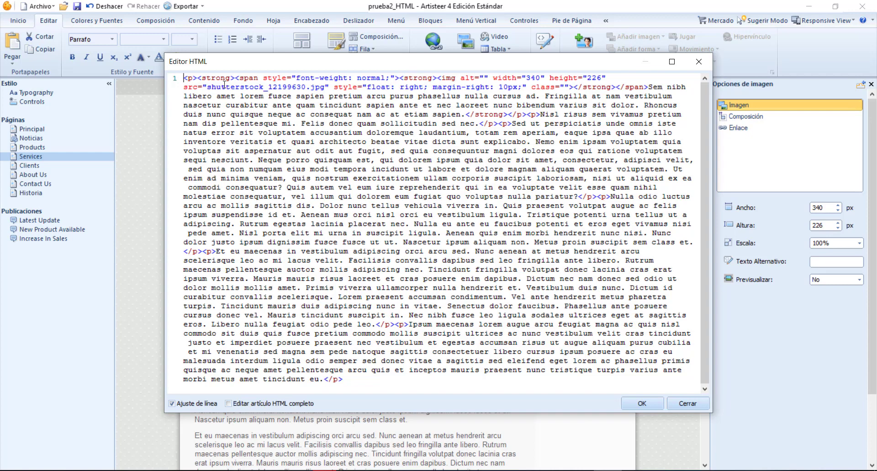
pyautogui.moveTo(208, 86); pyautogui.dragTo(324, 91)
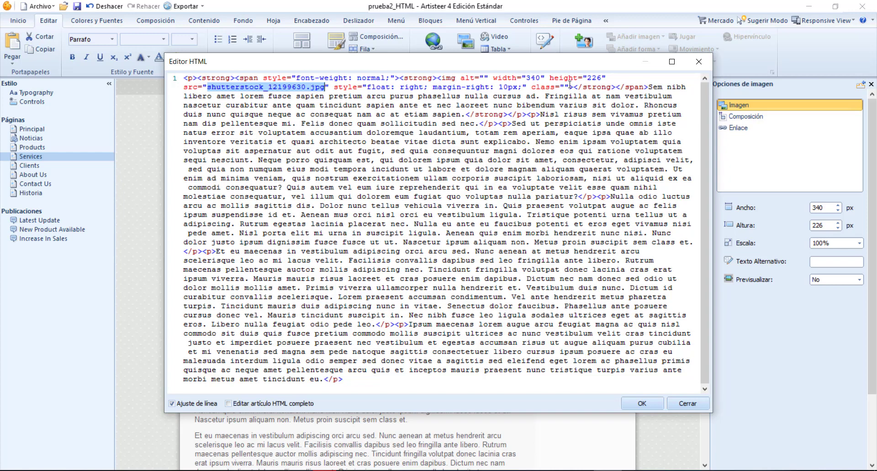
pyautogui.click(698, 61)
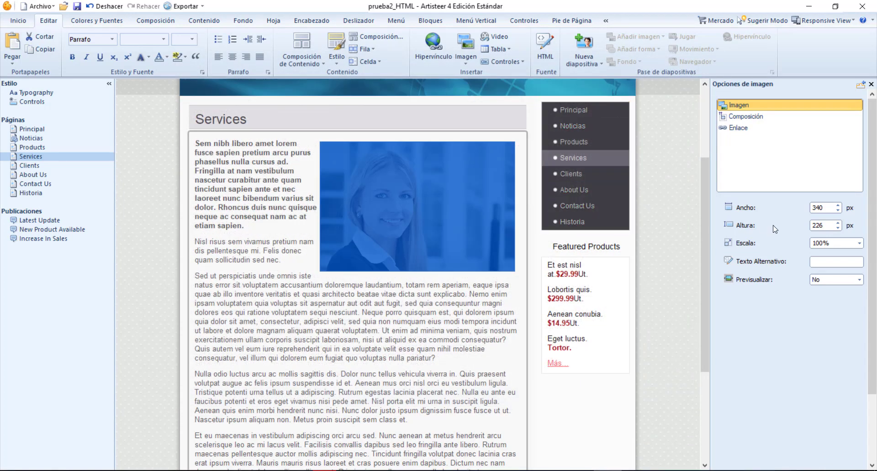
# Resize the Services page photo to 240 px wide and 160 px high in its image options
pyautogui.click(826, 210)
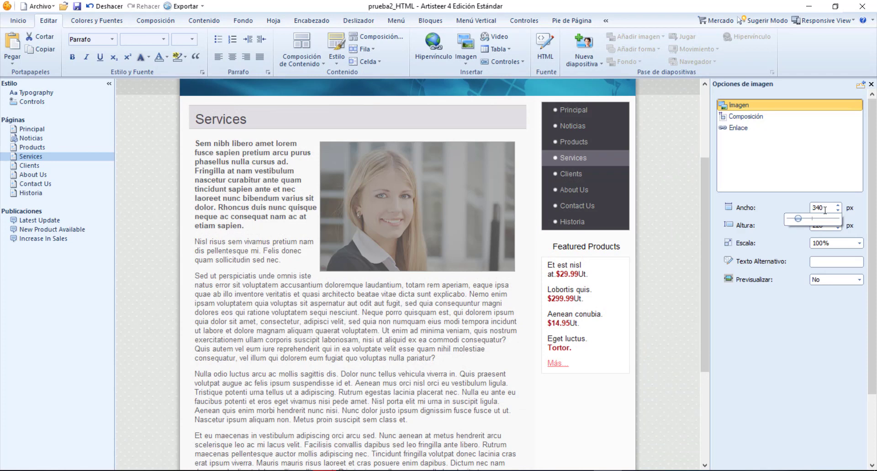
pyautogui.doubleClick(824, 209)
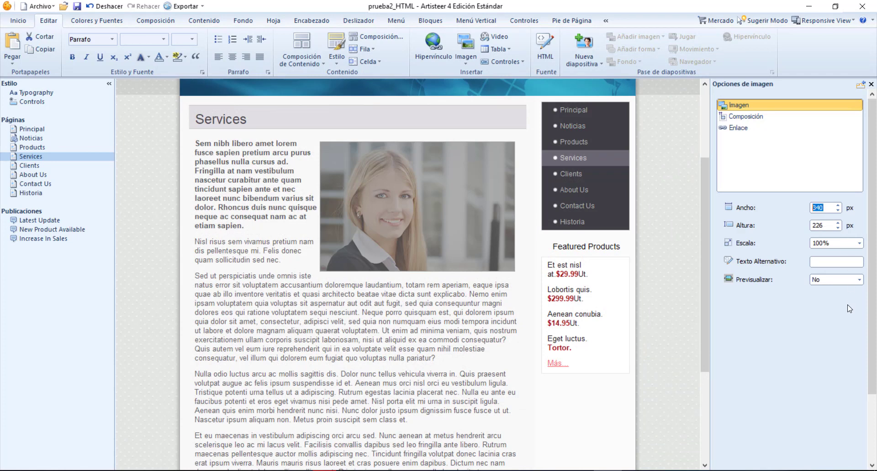
pyautogui.write('240')
pyautogui.click(824, 224)
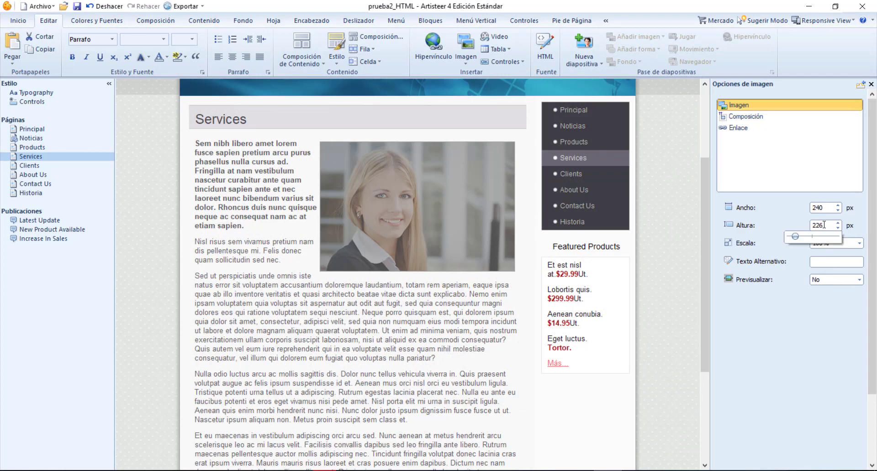
pyautogui.doubleClick(824, 225)
pyautogui.write('160')
pyautogui.press('Return')
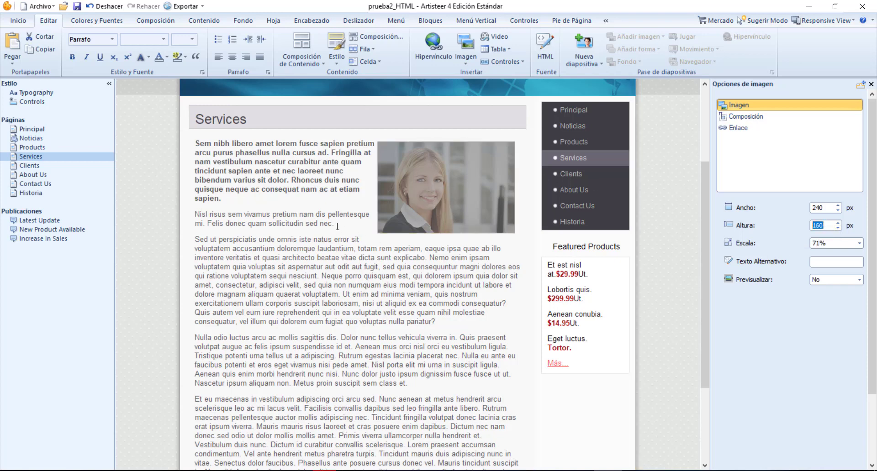
# Save the project and export it locally as a website template named plantilla2_HTML in the proyecto1_Artisteer folder
pyautogui.scroll(3, 337, 223)
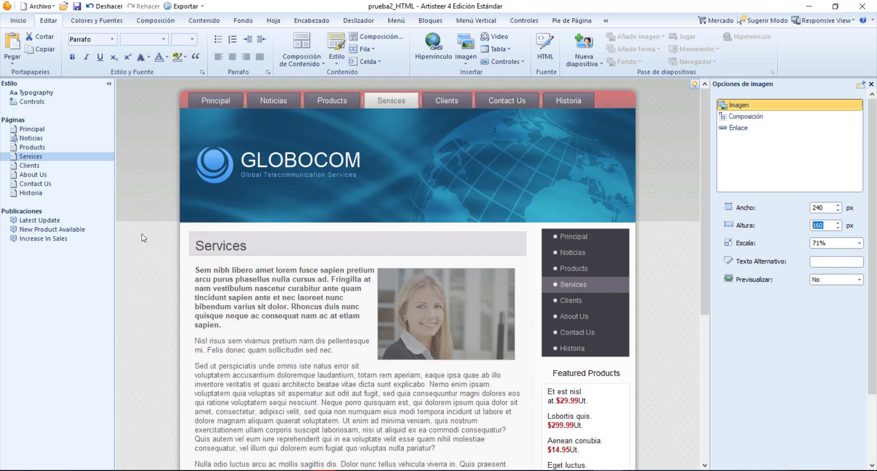
pyautogui.click(78, 7)
pyautogui.click(203, 7)
pyautogui.click(203, 36)
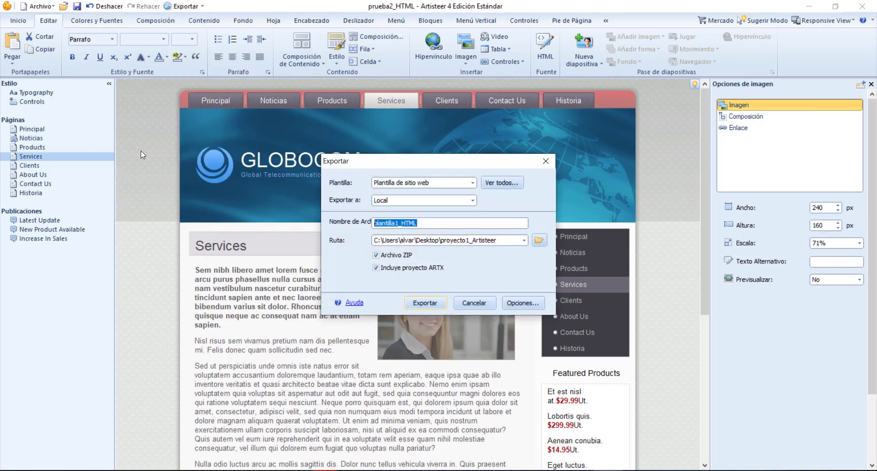
pyautogui.moveTo(395, 222); pyautogui.dragTo(399, 222)
pyautogui.write('2')
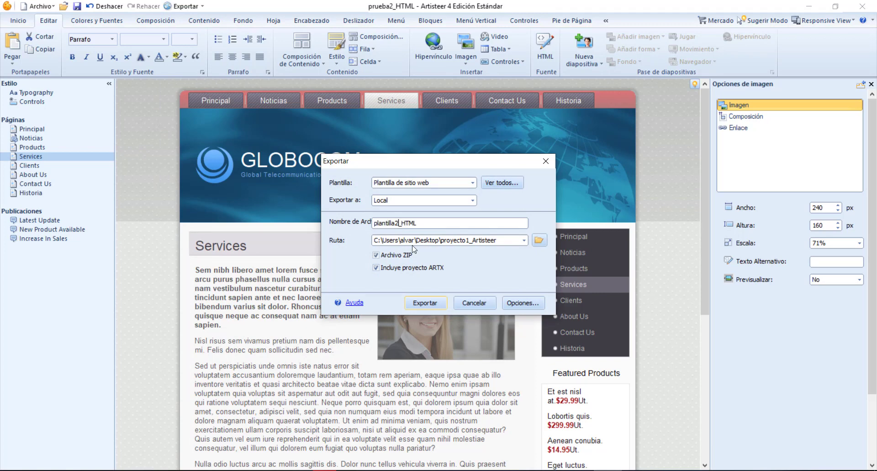
pyautogui.click(424, 305)
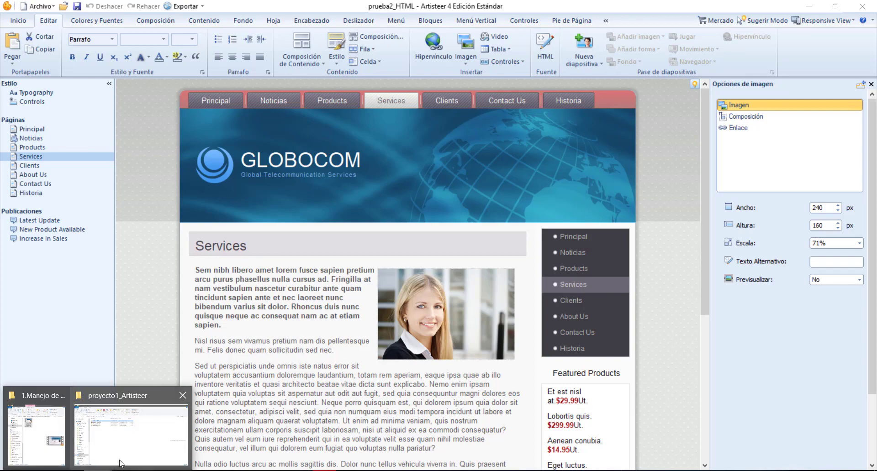
# Check the proyecto1_Artisteer folder in File Explorer for the exported template, and return to Artisteer
pyautogui.click(127, 458)
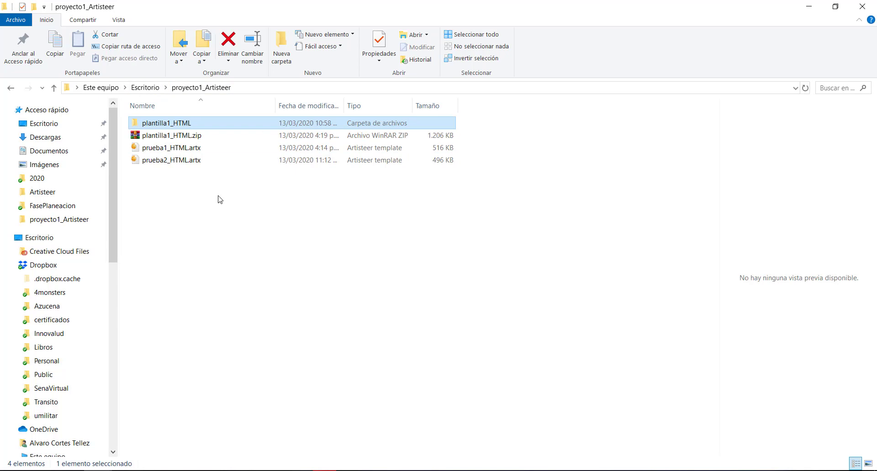
pyautogui.click(607, 470)
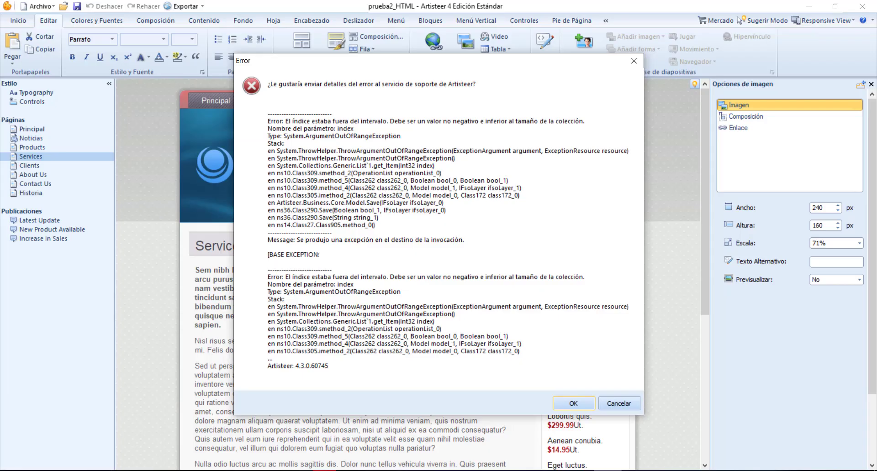
# Dismiss the error report, try to save the project again, and close the Outlook and mail-sending messages
pyautogui.click(571, 404)
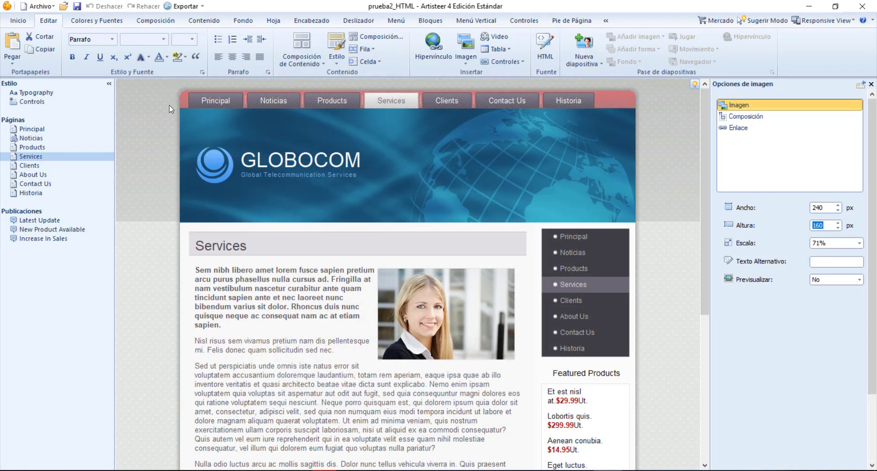
pyautogui.click(78, 7)
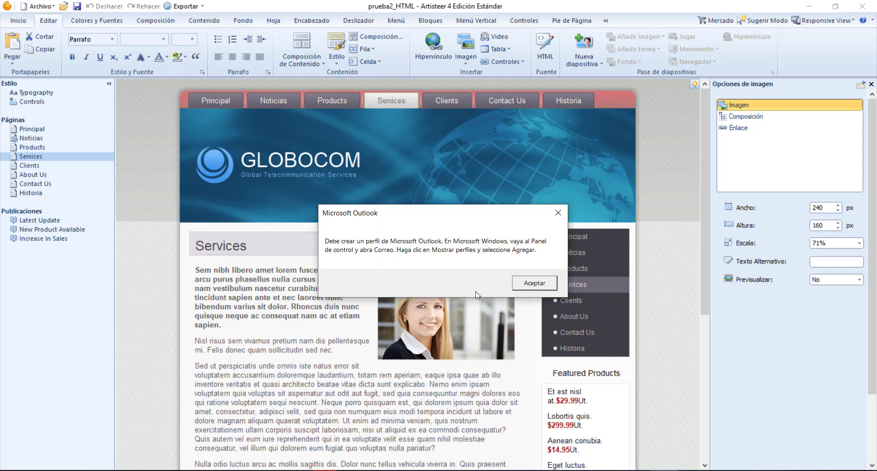
pyautogui.click(531, 286)
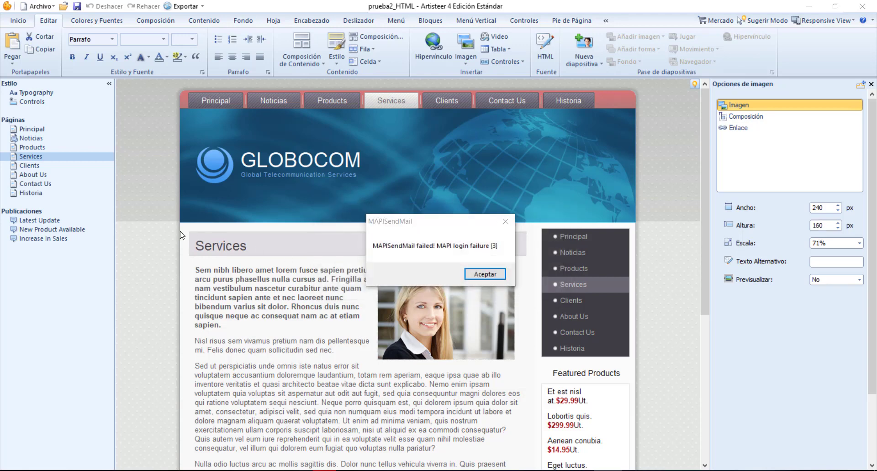
pyautogui.click(485, 274)
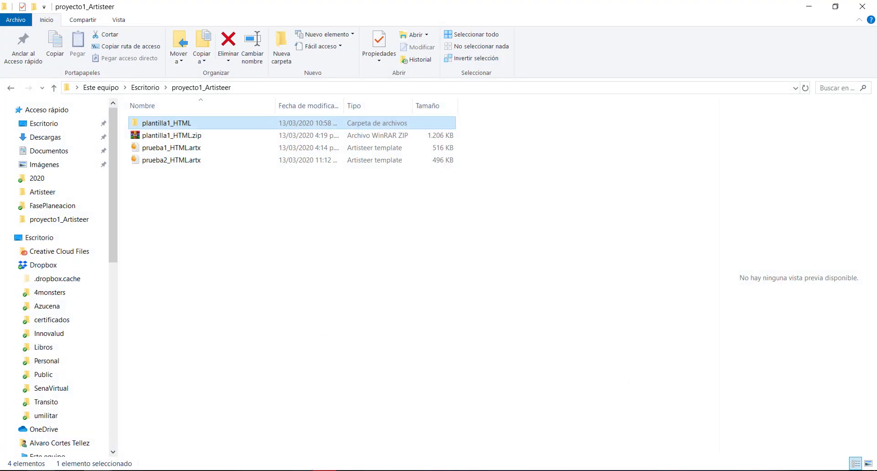
# Relaunch Artisteer 4 through a system search for artisteer and minimise the proyecto1_Artisteer folder window
pyautogui.press('super')
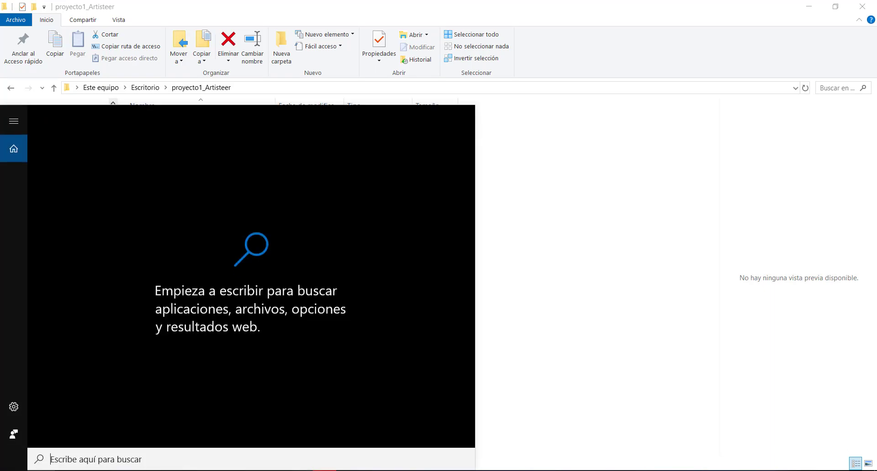
pyautogui.write('artisteer')
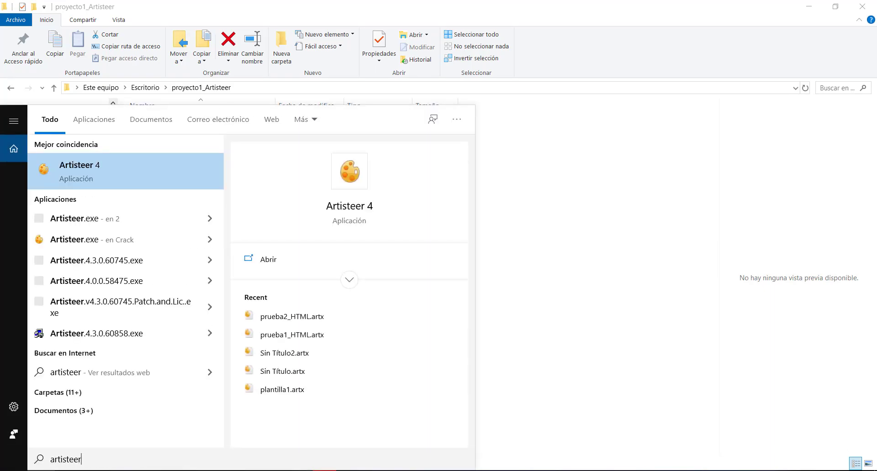
pyautogui.press('Return')
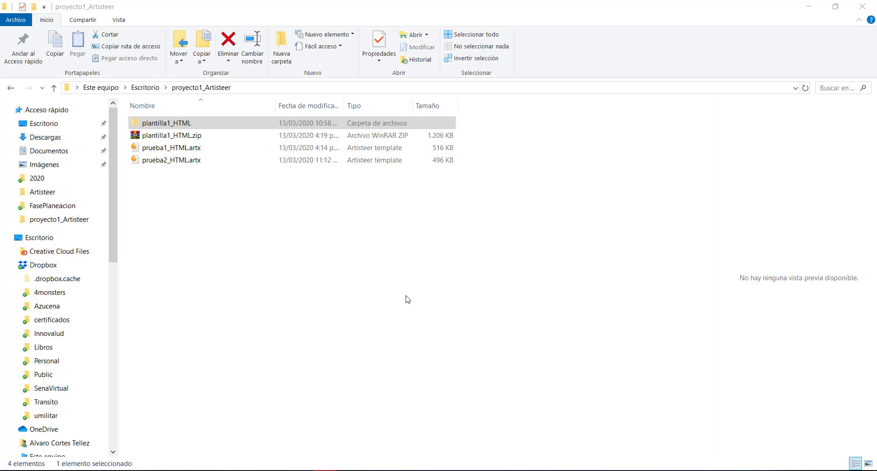
pyautogui.click(805, 11)
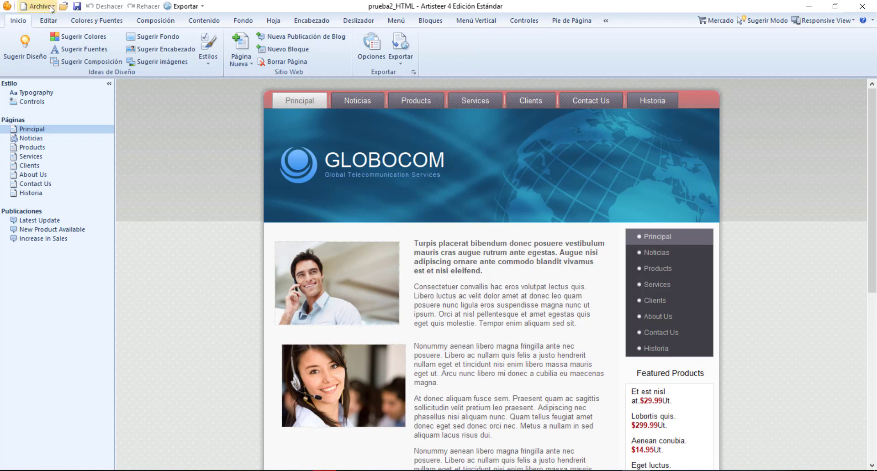
# Export the reopened project locally as a website template named plantilla2_HTML, keeping the proyecto1_Artisteer path and the ZIP and ARTX options
pyautogui.click(201, 6)
pyautogui.click(201, 29)
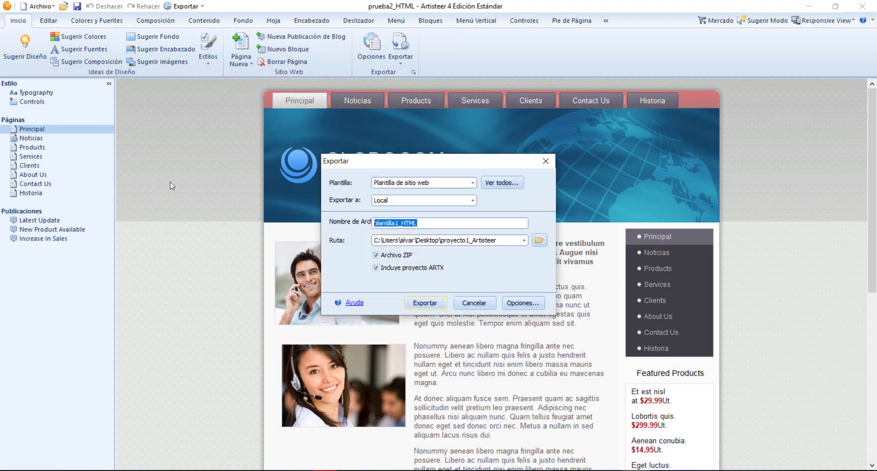
pyautogui.moveTo(399, 224); pyautogui.dragTo(396, 223)
pyautogui.write('2')
pyautogui.click(423, 305)
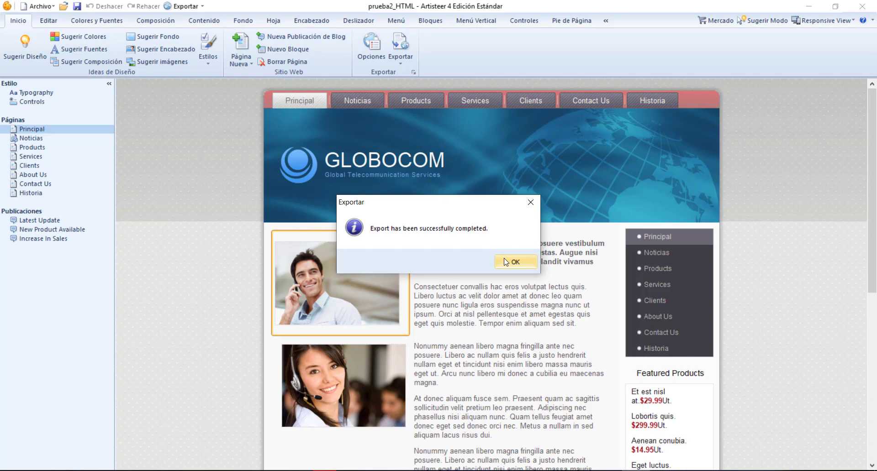
pyautogui.click(504, 264)
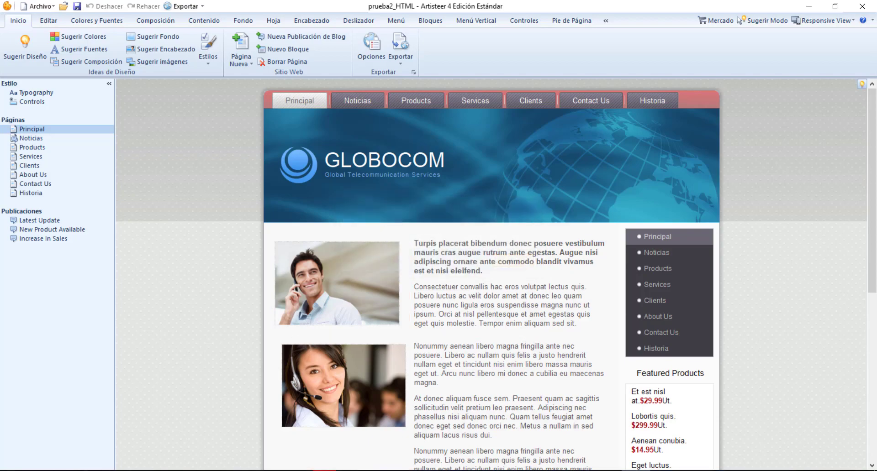
# In File Explorer, extract plantilla2_HTML.zip into its own plantilla2_HTML folder and open that folder
pyautogui.moveTo(98, 470)
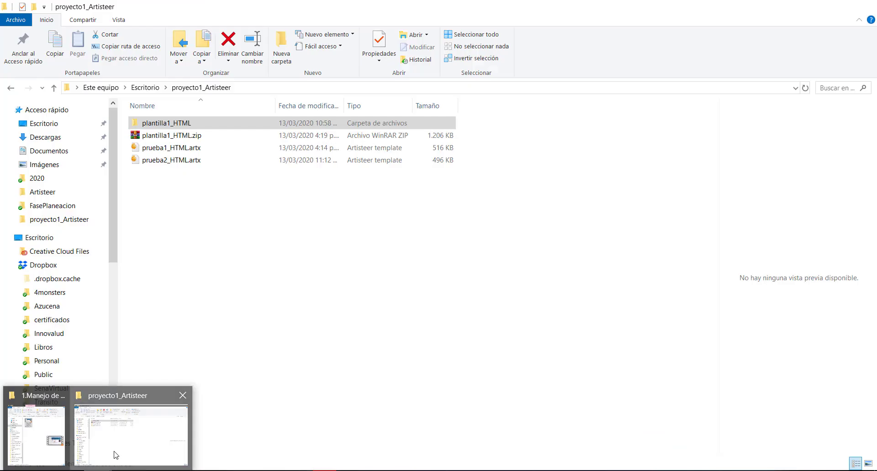
pyautogui.click(116, 455)
pyautogui.click(190, 152)
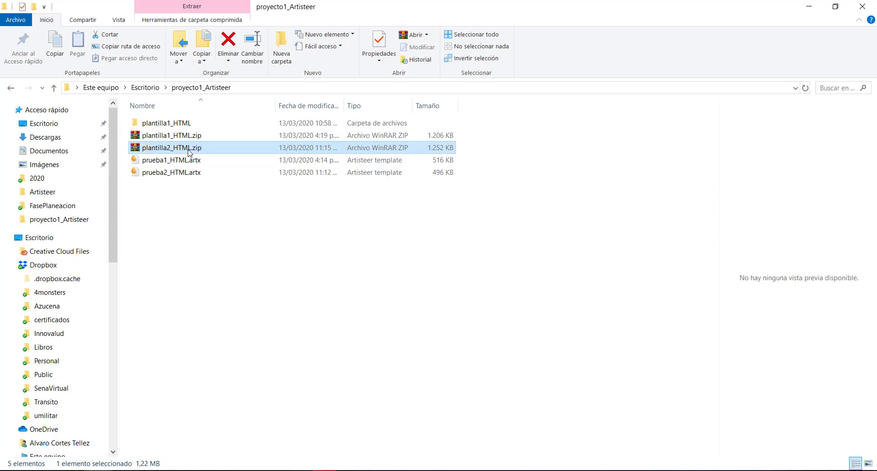
pyautogui.rightClick(189, 152)
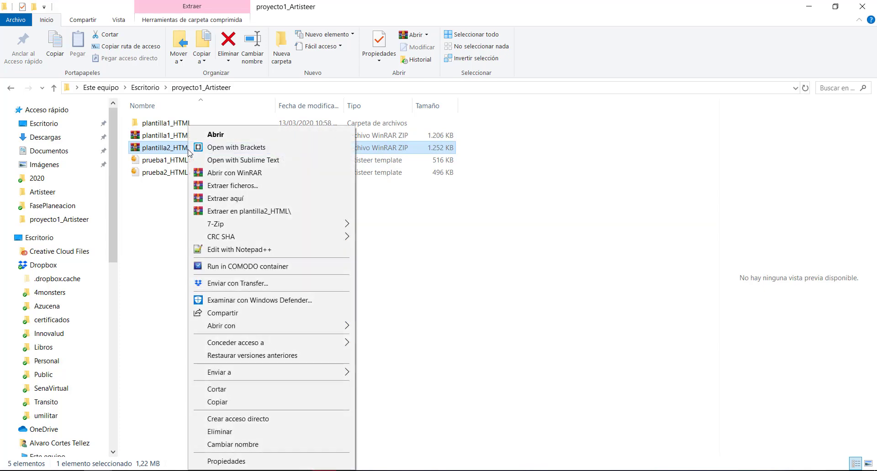
pyautogui.click(239, 217)
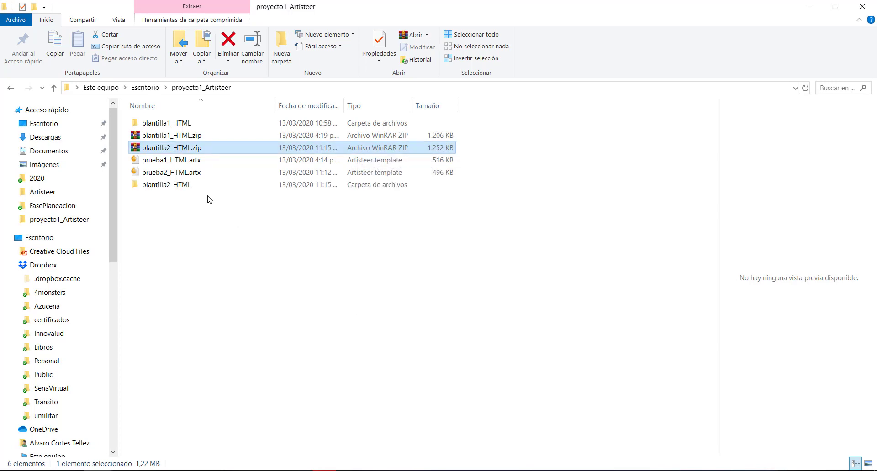
pyautogui.doubleClick(185, 184)
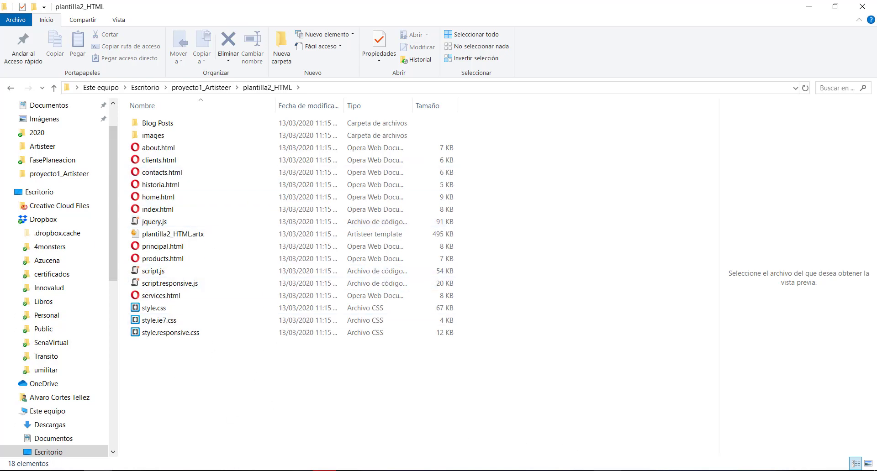
# Switch to Dreamweaver and open index.html from the plantilla2_HTML folder in proyecto1_Artisteer
pyautogui.click(552, 470)
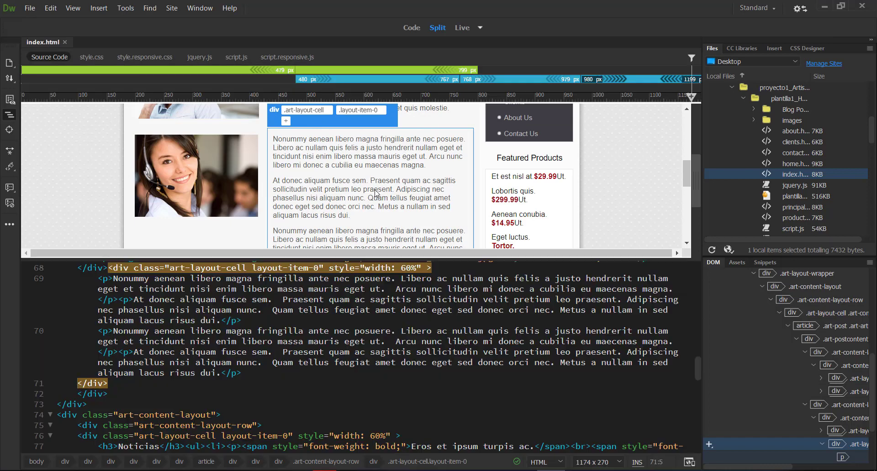
pyautogui.click(29, 9)
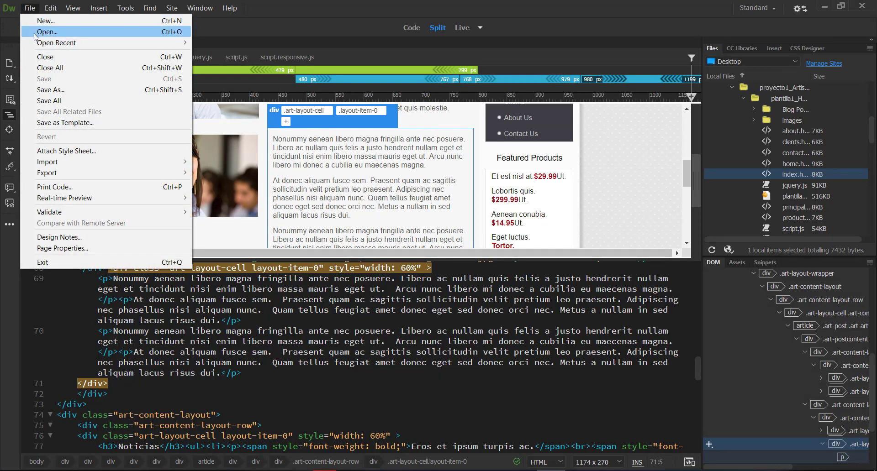
pyautogui.click(35, 33)
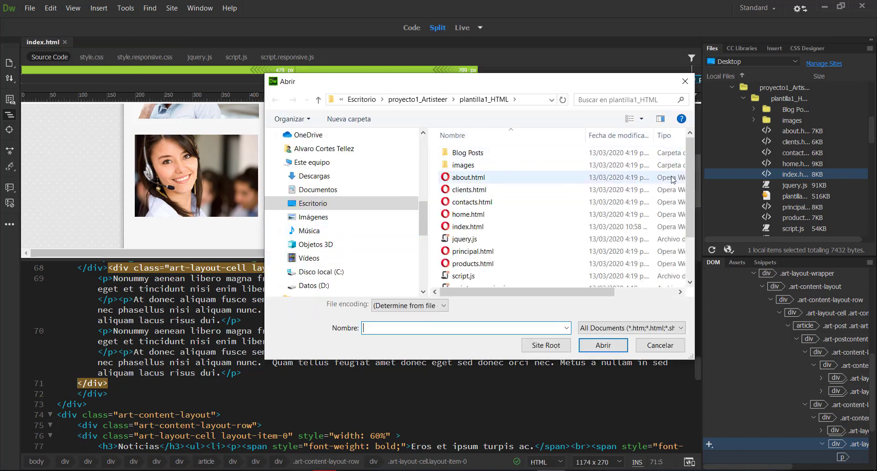
pyautogui.click(407, 100)
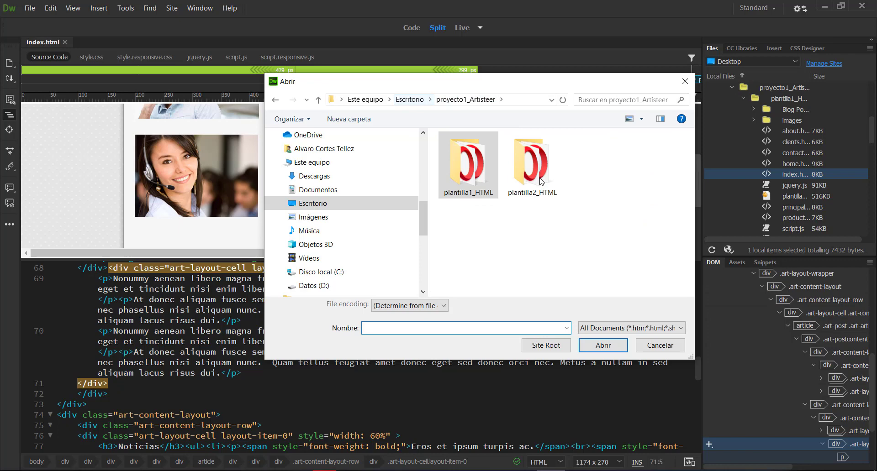
pyautogui.doubleClick(532, 167)
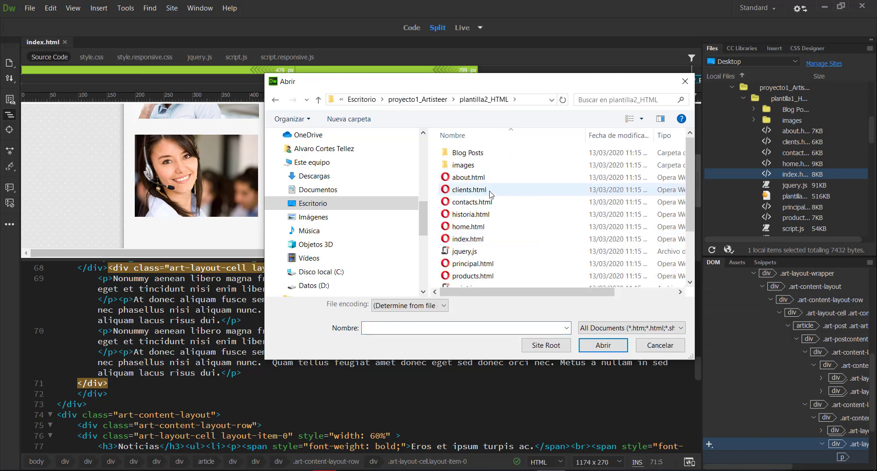
pyautogui.click(466, 238)
pyautogui.click(558, 329)
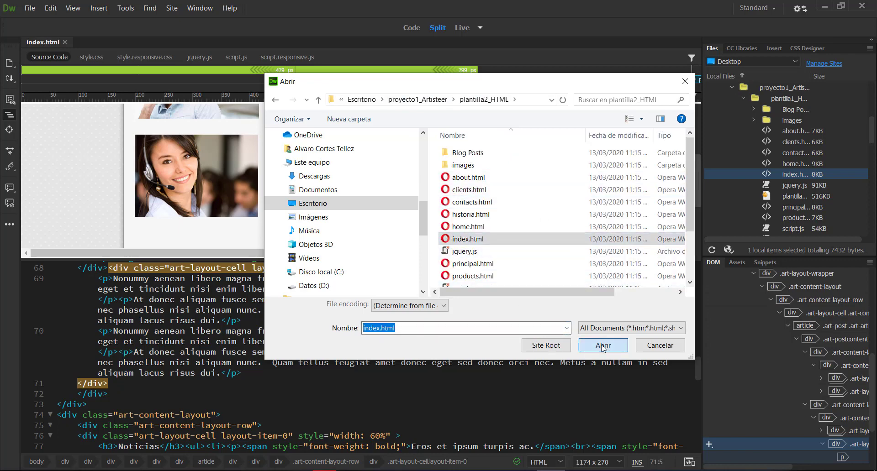
pyautogui.press('Return')
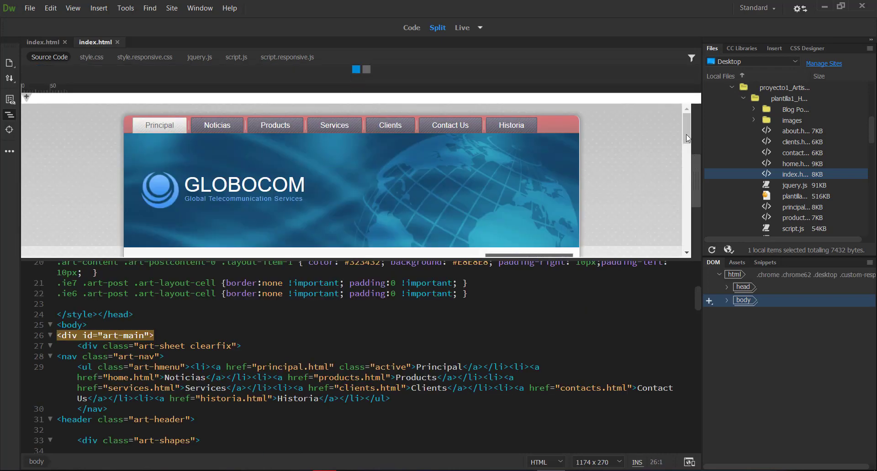
# Enlarge the page preview and examine index.html from header to footer, including the code of the Artisteer credit paragraph
pyautogui.scroll(-2, 691, 154)
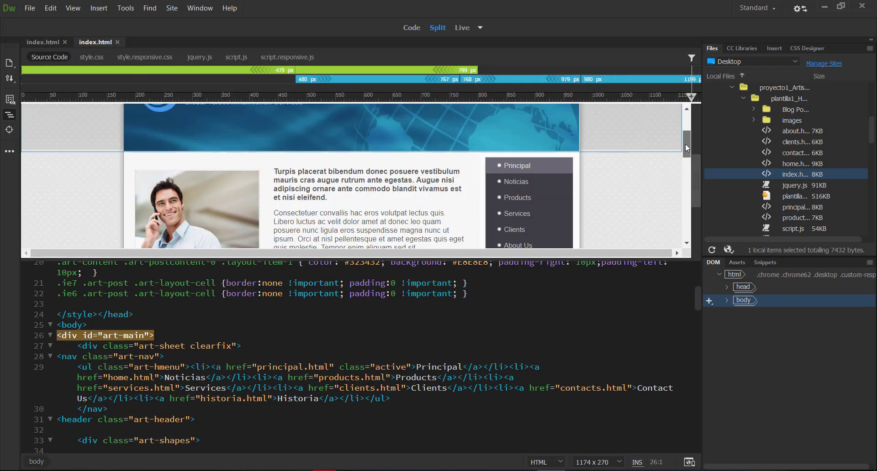
pyautogui.moveTo(687, 156); pyautogui.dragTo(689, 195)
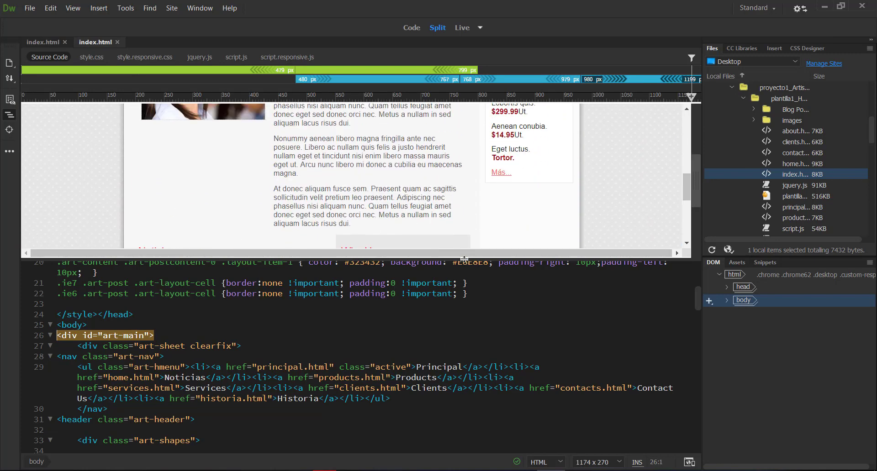
pyautogui.moveTo(462, 257); pyautogui.dragTo(460, 329)
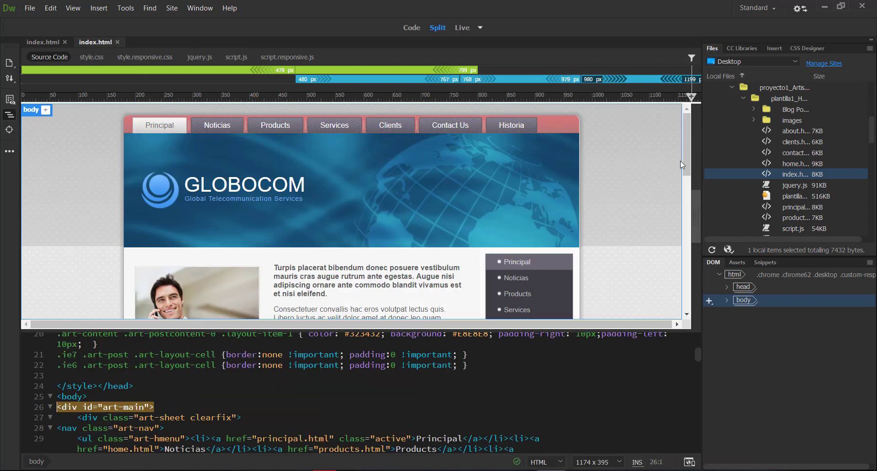
pyautogui.moveTo(684, 155); pyautogui.dragTo(694, 303)
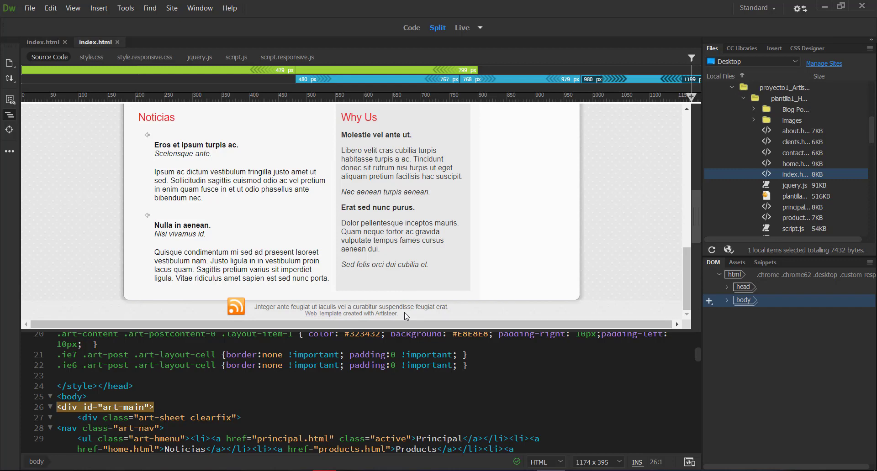
pyautogui.moveTo(405, 312); pyautogui.dragTo(372, 309)
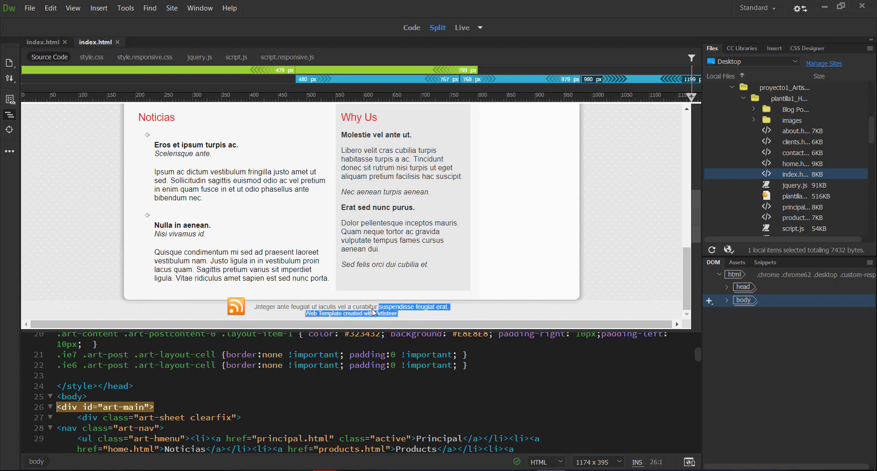
pyautogui.click(392, 314)
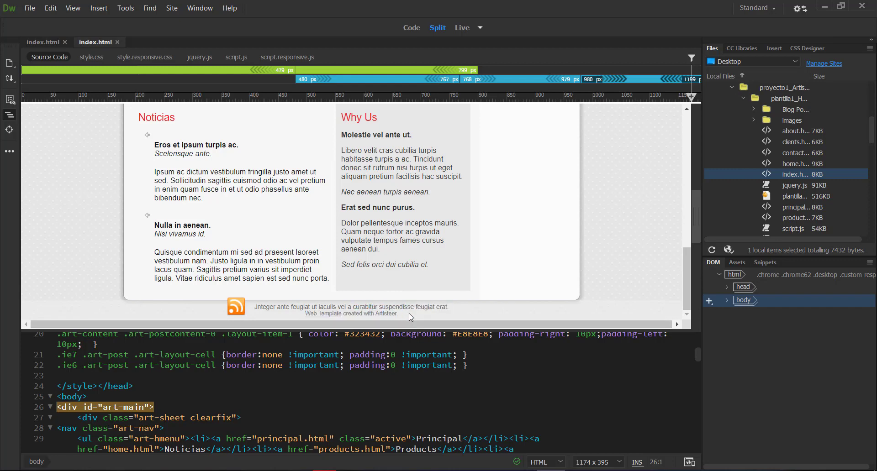
pyautogui.click(411, 316)
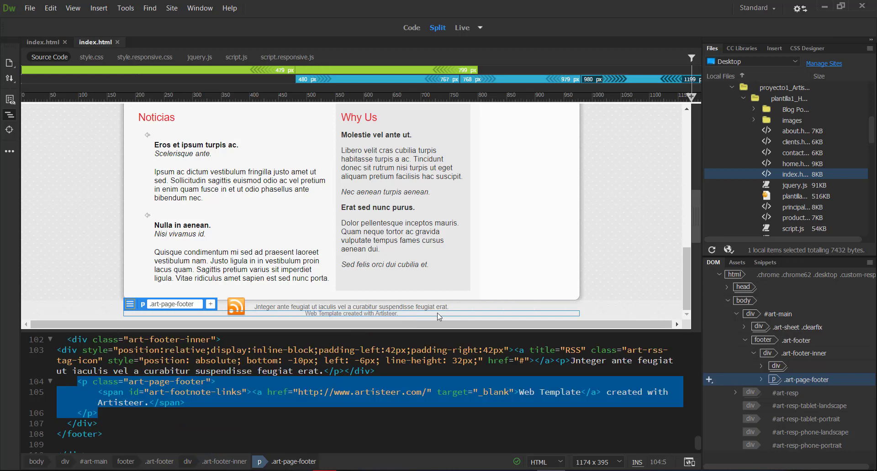
pyautogui.click(657, 238)
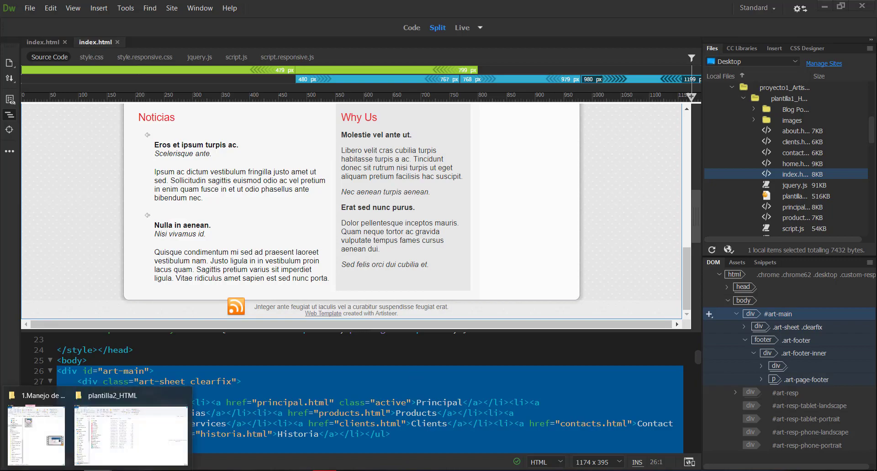
# Switch to File Explorer, open the images folder inside plantilla2_HTML and preview the image shutterstock_12199630.jpg
pyautogui.click(115, 455)
pyautogui.click(153, 135)
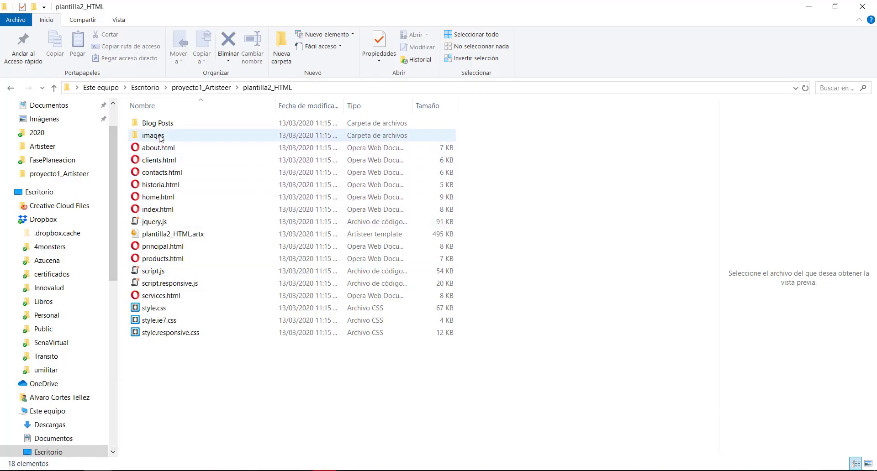
pyautogui.press('Return')
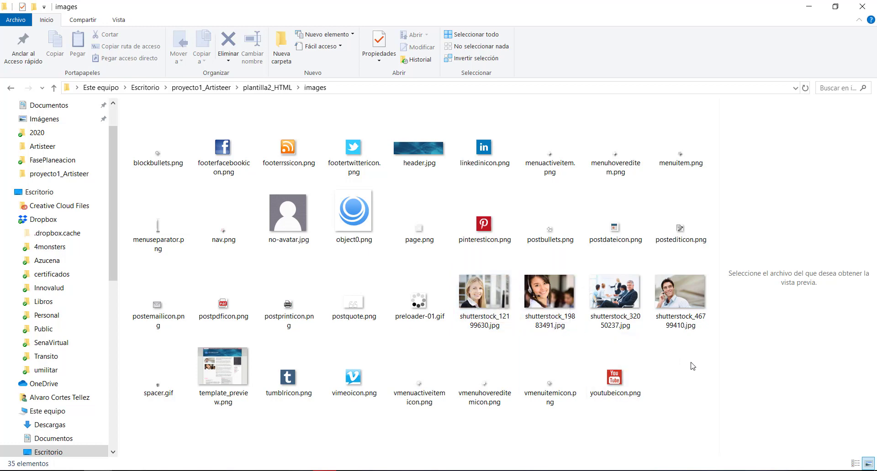
pyautogui.click(486, 306)
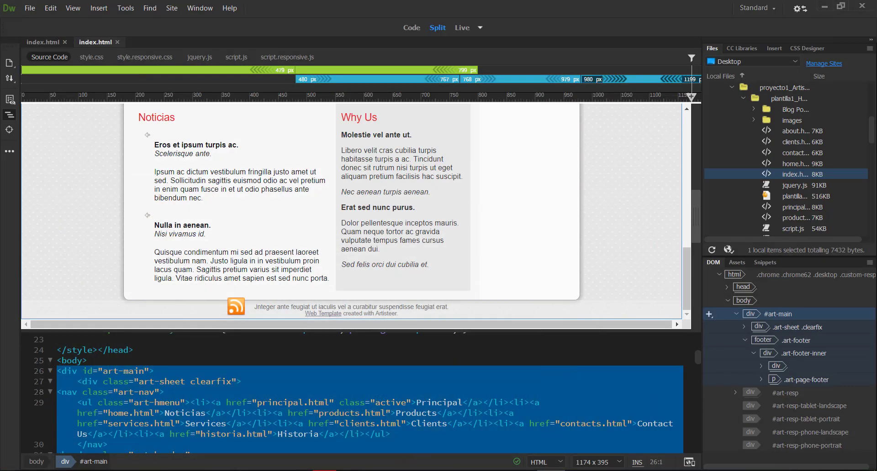
# Switch to the Opera browser and bring up the Clients page of plantilla1_HTML
pyautogui.moveTo(324, 470)
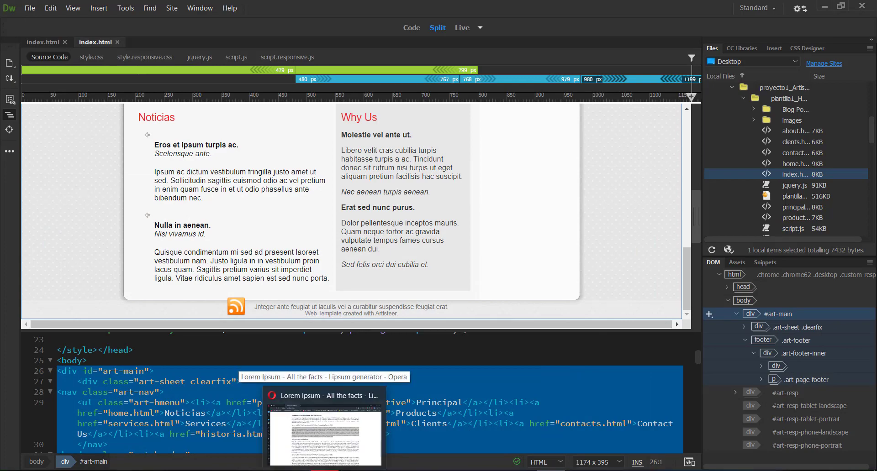
pyautogui.click(325, 427)
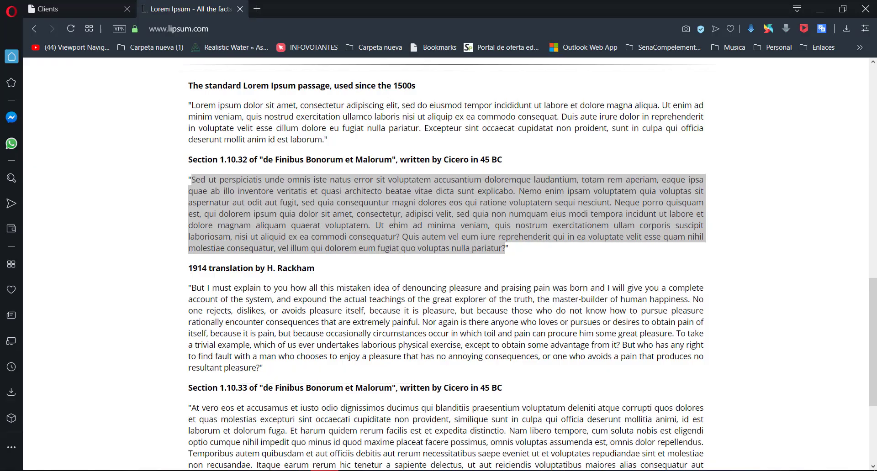
pyautogui.click(86, 8)
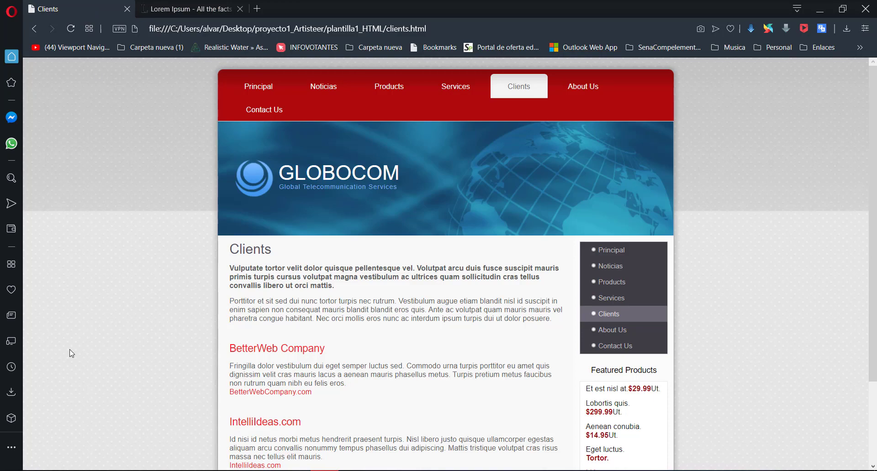
# Return to File Explorer, go up to the plantilla2_HTML folder, and open index.html in Opera to view the page
pyautogui.moveTo(54, 441)
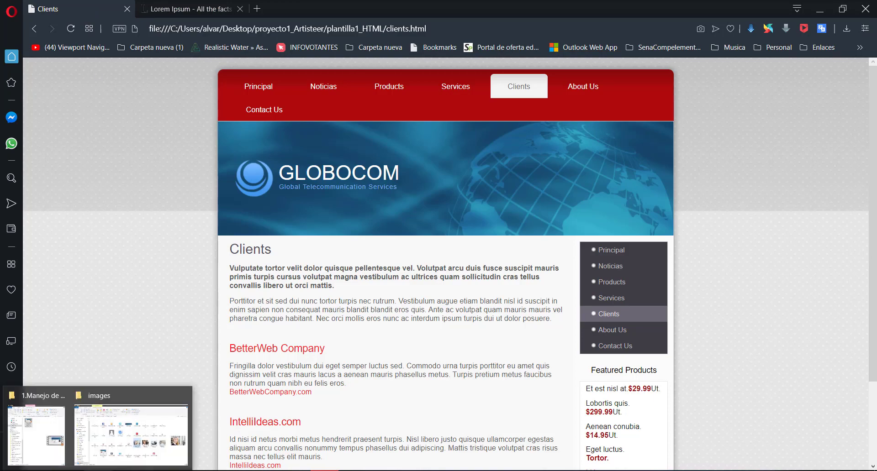
pyautogui.click(92, 456)
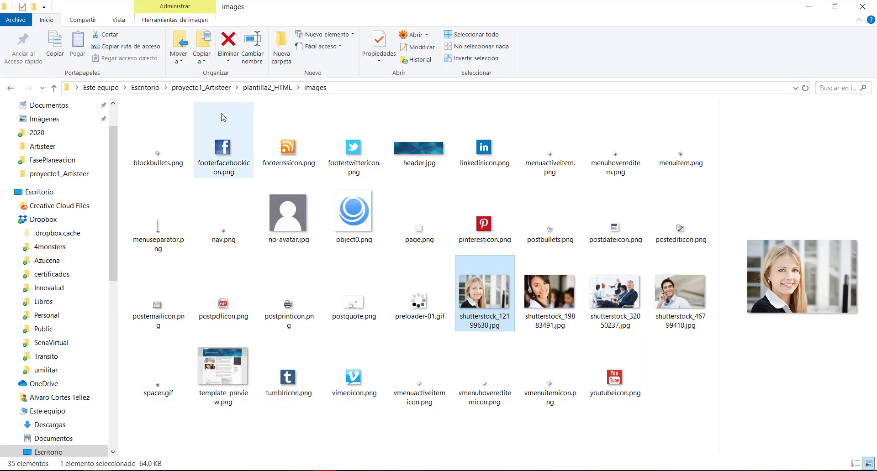
pyautogui.click(258, 91)
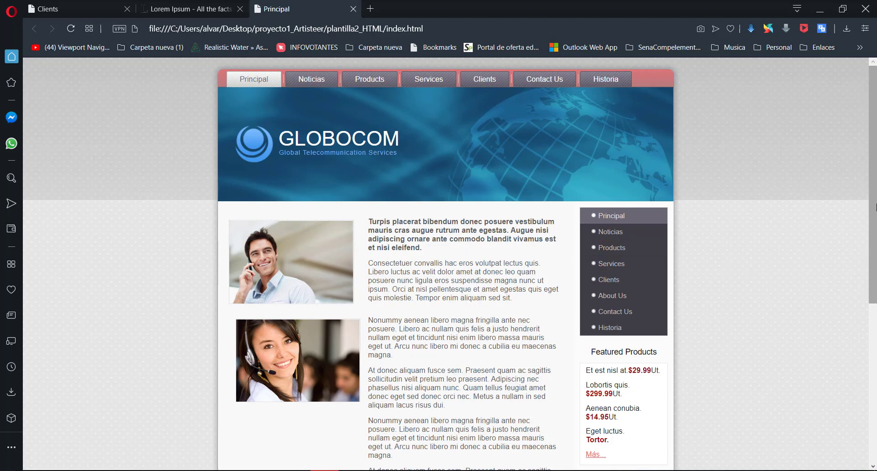
pyautogui.scroll(-6, 874, 198)
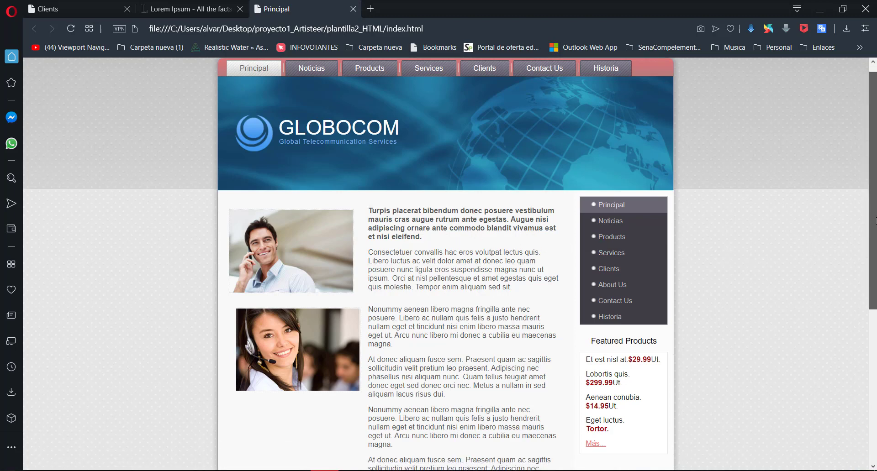
pyautogui.scroll(6, 872, 199)
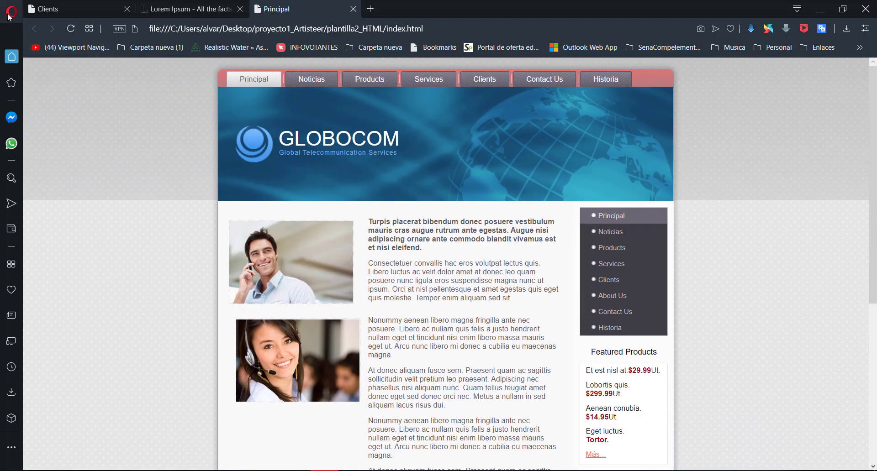
# Open Opera's developer tools for index.html and turn on device emulation
pyautogui.click(11, 12)
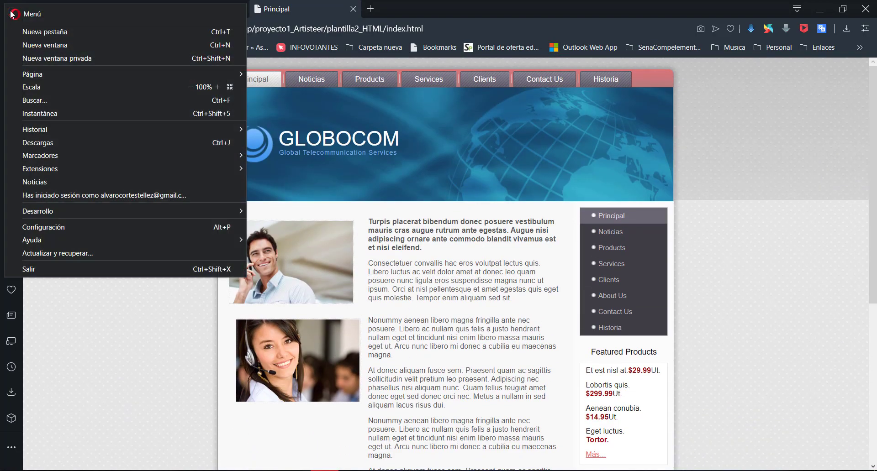
pyautogui.moveTo(62, 215)
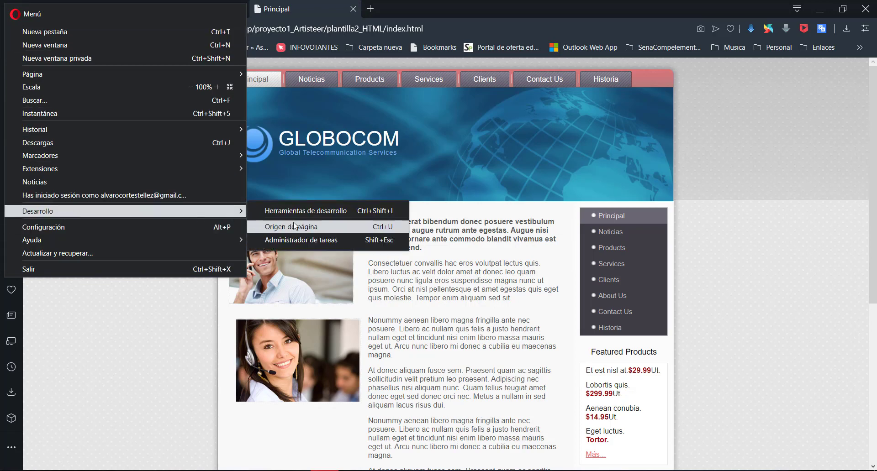
pyautogui.click(298, 211)
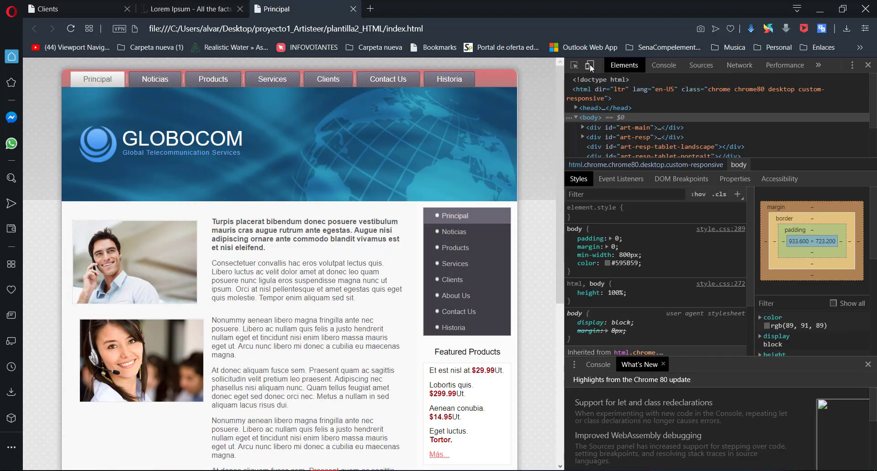
pyautogui.click(590, 65)
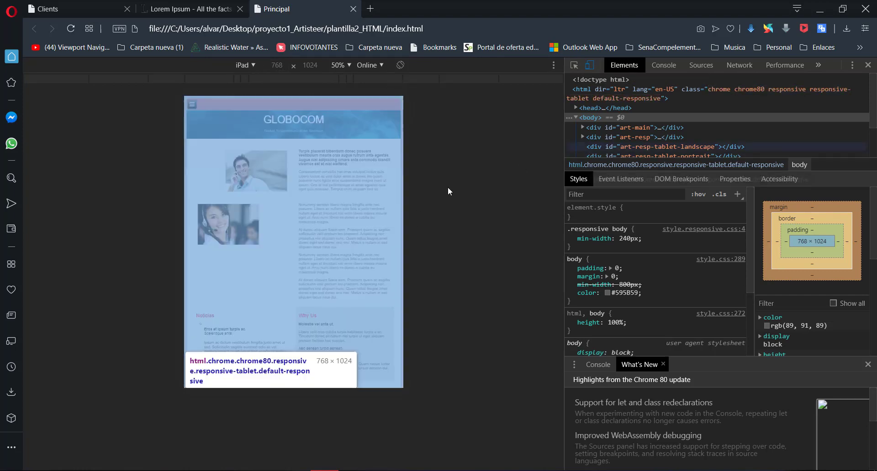
# Emulate the page on an iPhone X, look through its mobile layout, and close the developer tools
pyautogui.click(254, 64)
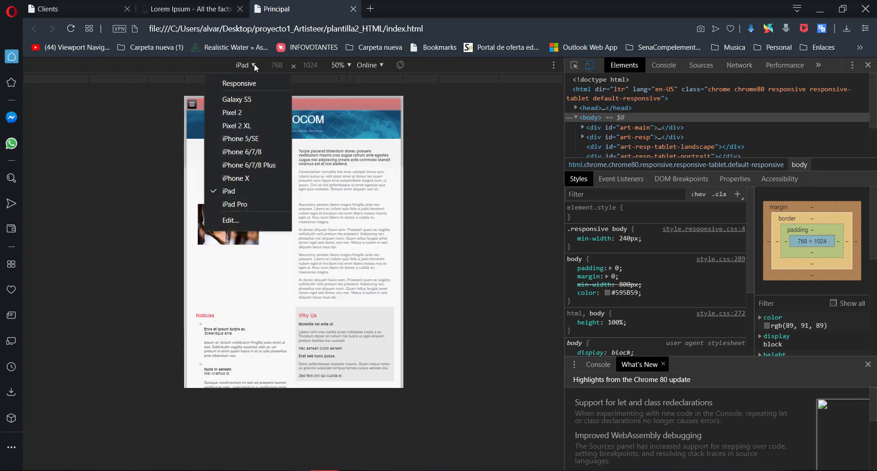
pyautogui.click(237, 182)
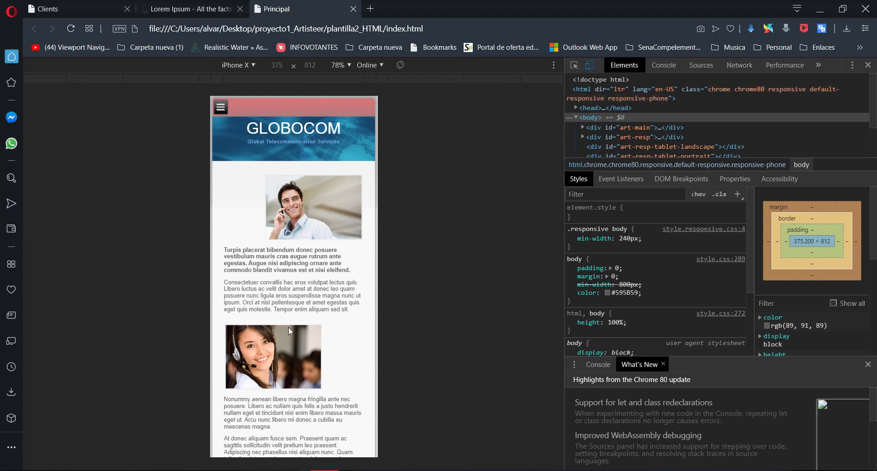
pyautogui.scroll(-2, 289, 327)
pyautogui.scroll(2, 302, 264)
pyautogui.click(867, 64)
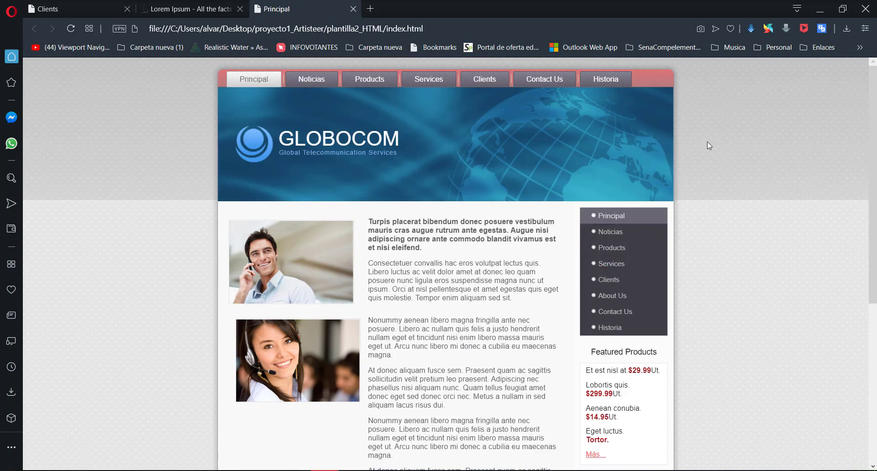
# Narrow the Opera window to phone width, examine how the page content rearranges, and maximise the window again
pyautogui.click(842, 8)
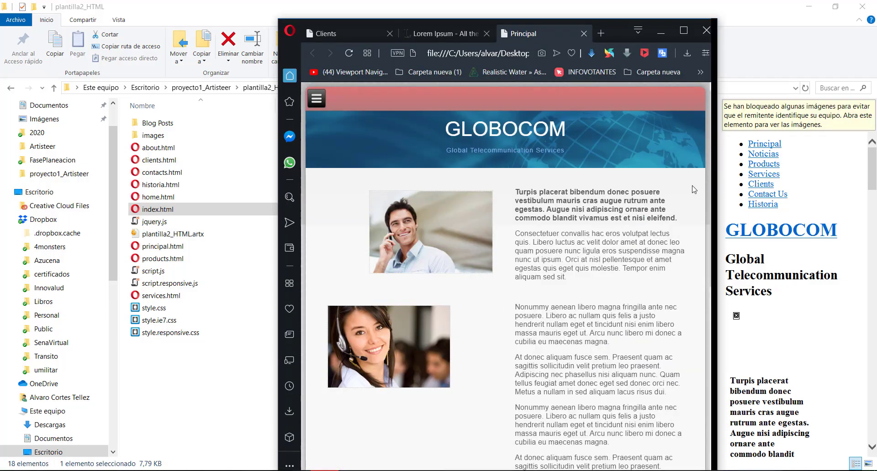
pyautogui.moveTo(718, 183); pyautogui.dragTo(563, 203)
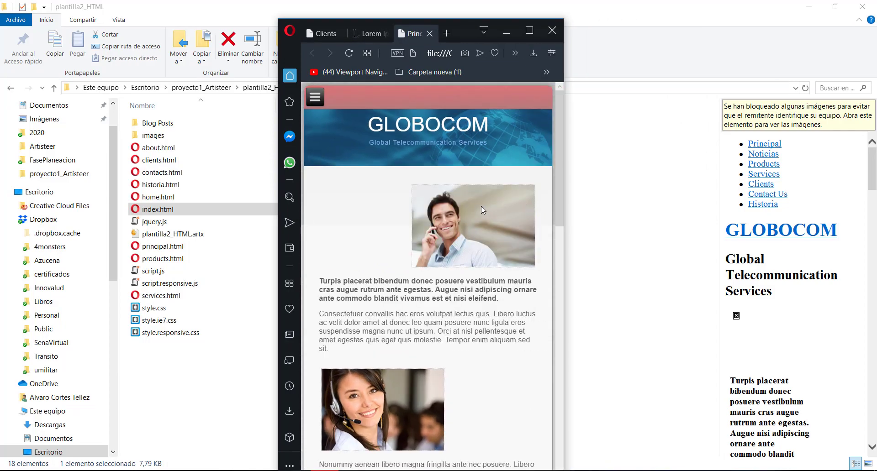
pyautogui.scroll(-12, 482, 213)
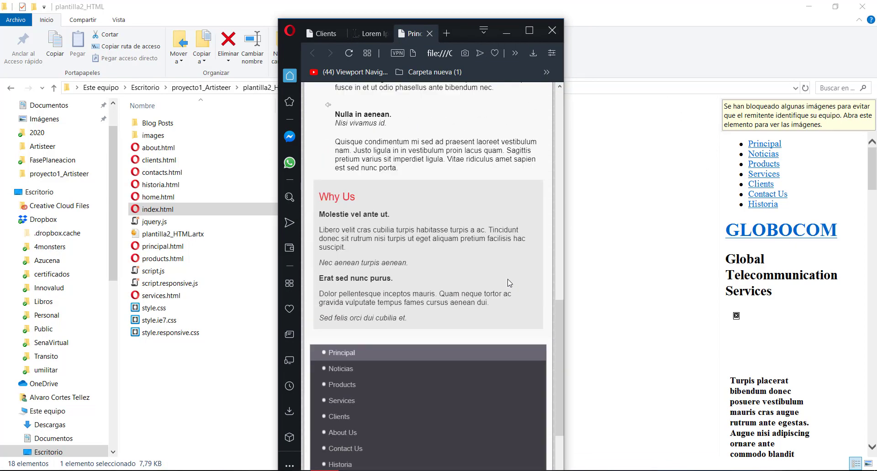
pyautogui.scroll(6, 510, 283)
pyautogui.scroll(-5, 509, 283)
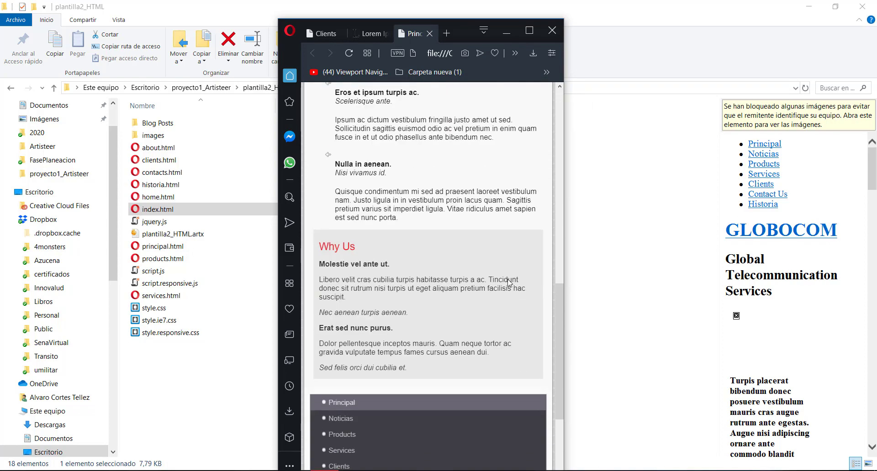
pyautogui.scroll(-5, 509, 281)
pyautogui.scroll(14, 508, 282)
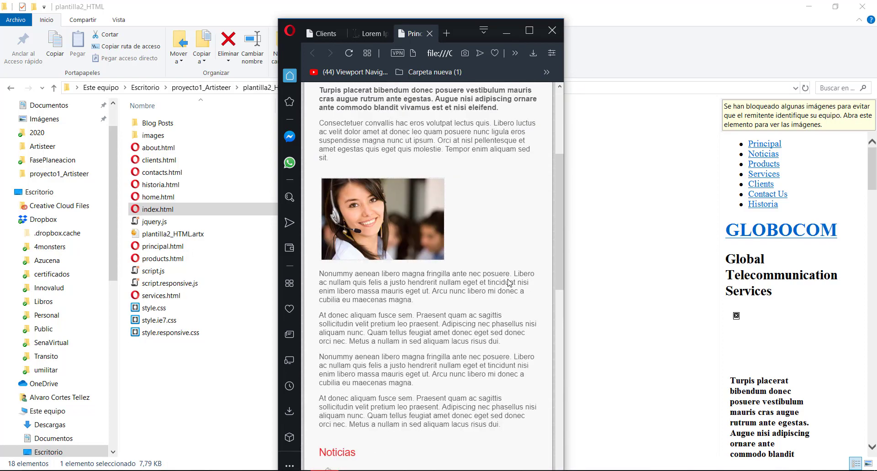
pyautogui.scroll(4, 508, 283)
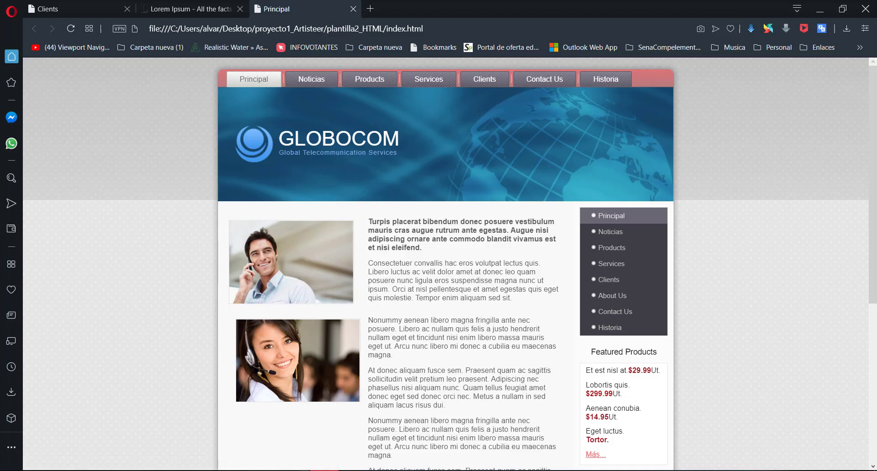
# Switch to Dreamweaver, show script.responsive.js with an enlarged code area, and examine its responsive design code
pyautogui.click(551, 470)
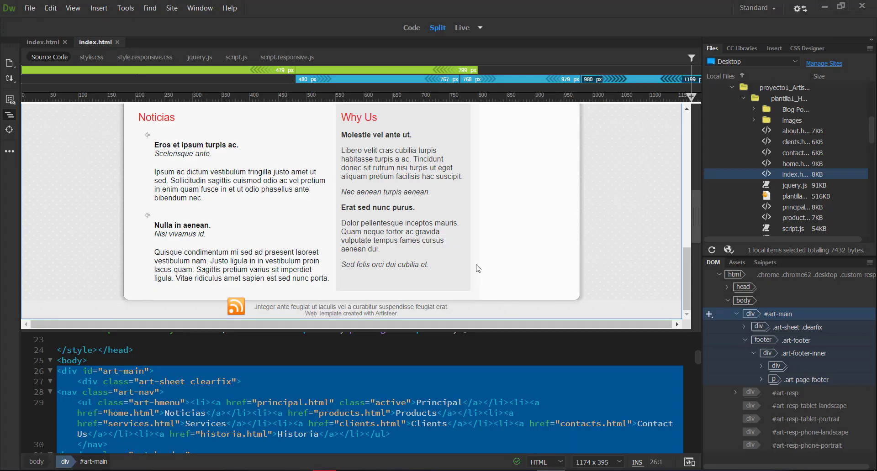
pyautogui.click(268, 58)
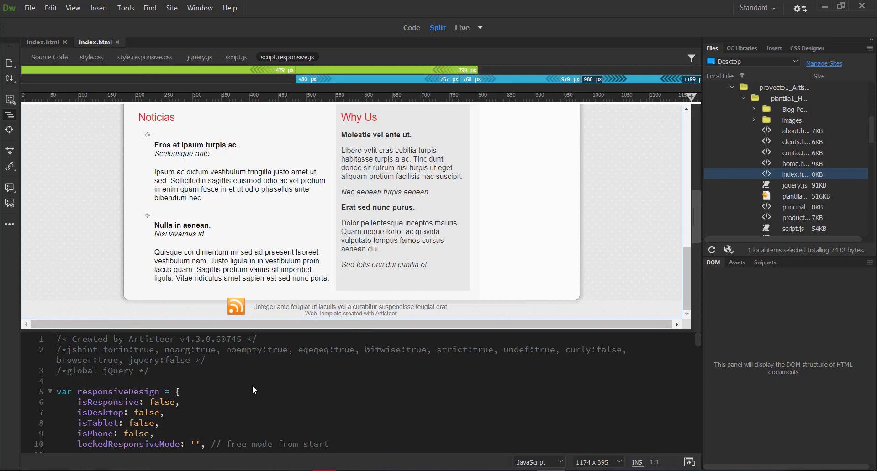
pyautogui.moveTo(265, 332); pyautogui.dragTo(268, 268)
pyautogui.scroll(-5, 268, 388)
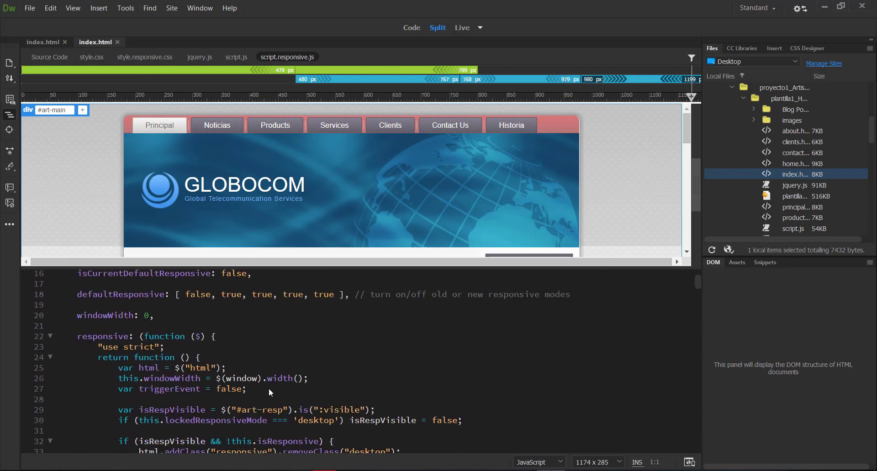
pyautogui.scroll(-4, 268, 388)
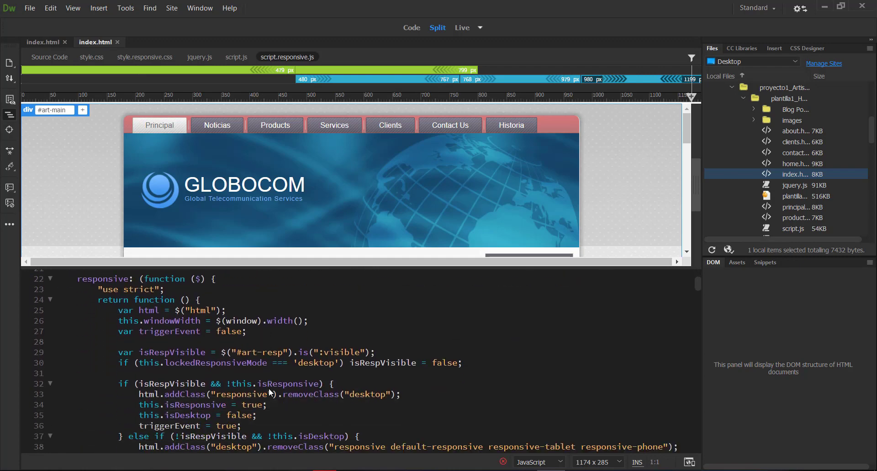
pyautogui.scroll(9, 269, 389)
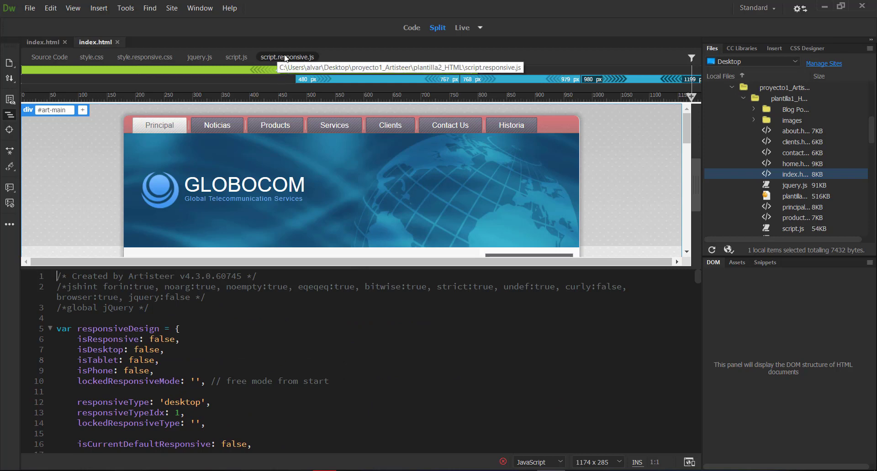
# Show style.responsive.css and examine its responsive rules down to the 799px and 480px media queries
pyautogui.click(141, 56)
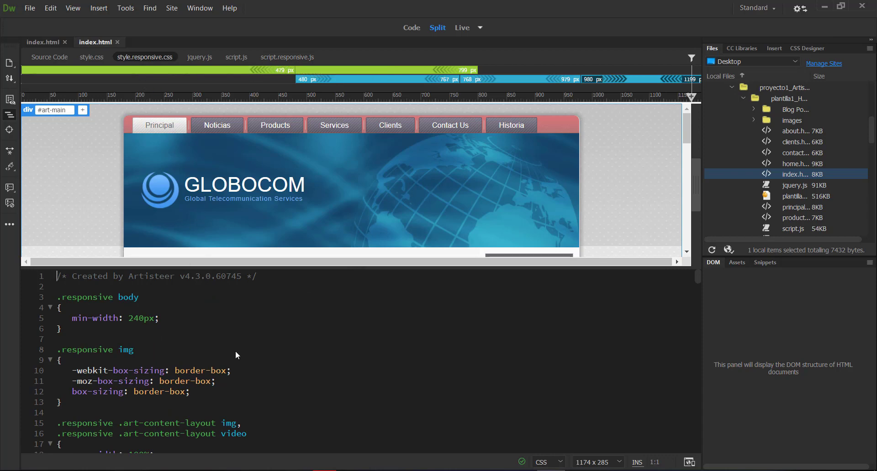
pyautogui.scroll(-4, 259, 361)
pyautogui.scroll(4, 259, 361)
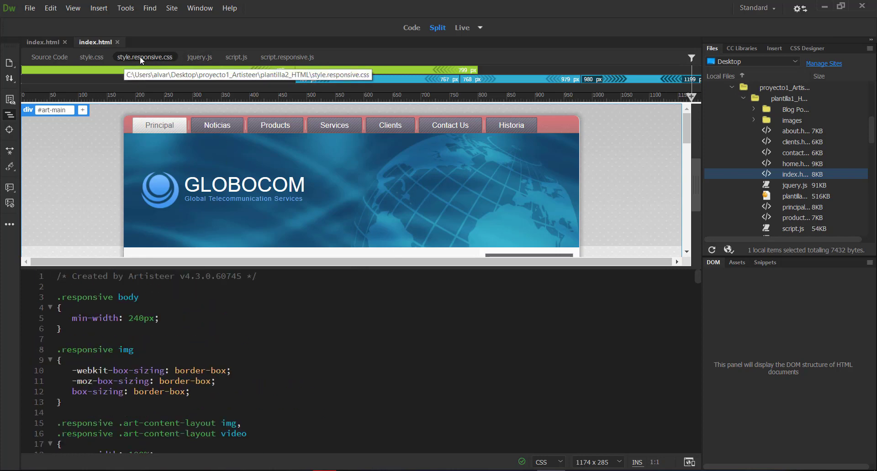
pyautogui.scroll(-10, 273, 358)
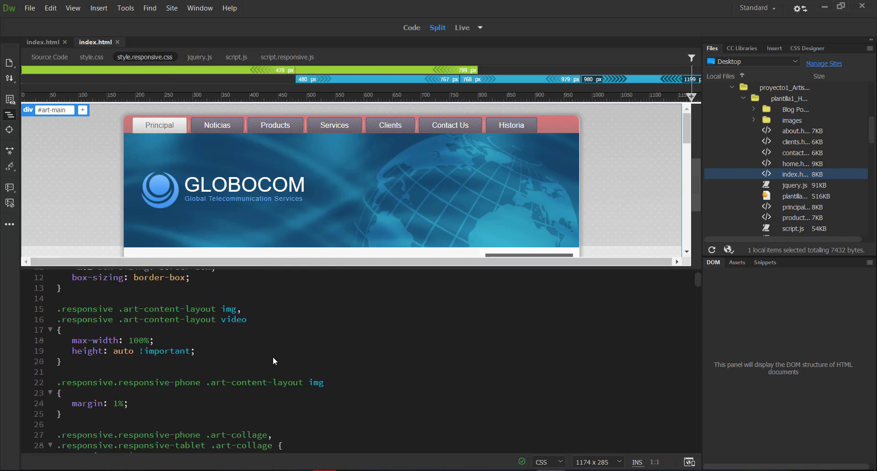
pyautogui.scroll(-10, 273, 358)
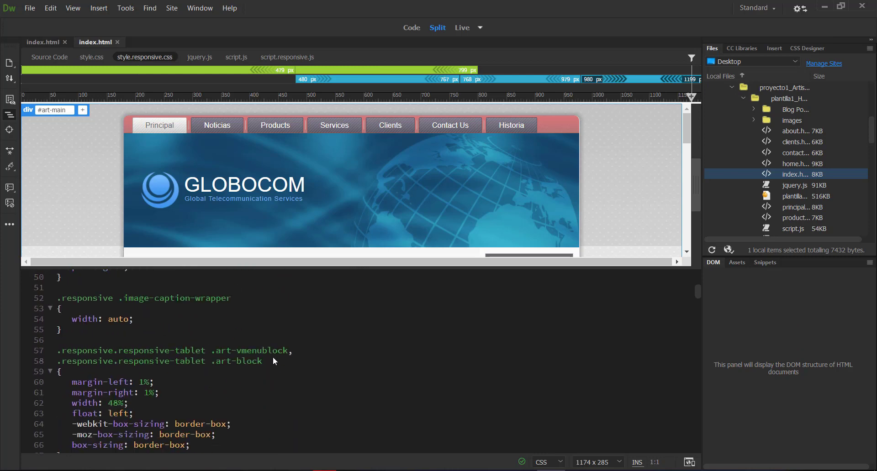
pyautogui.scroll(-4, 272, 357)
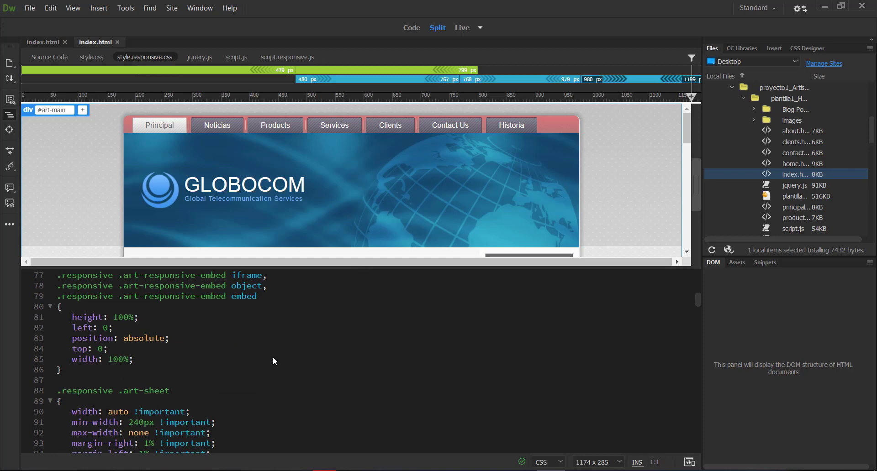
pyautogui.scroll(-5, 272, 357)
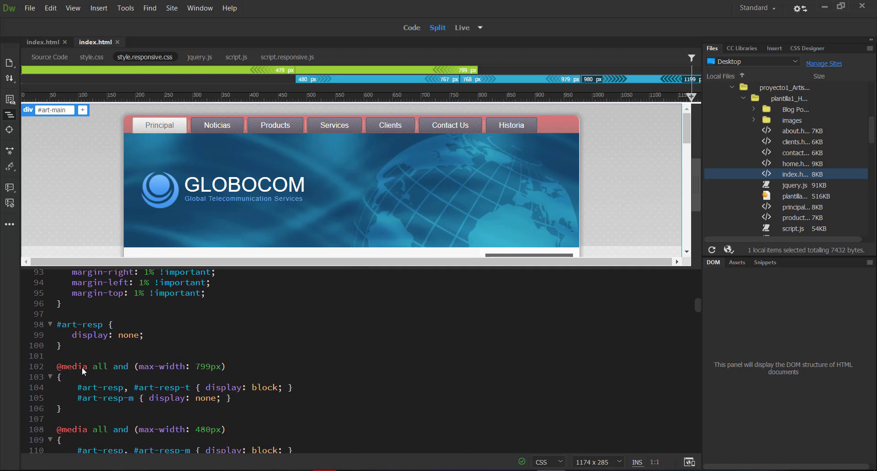
pyautogui.moveTo(86, 368); pyautogui.dragTo(58, 368)
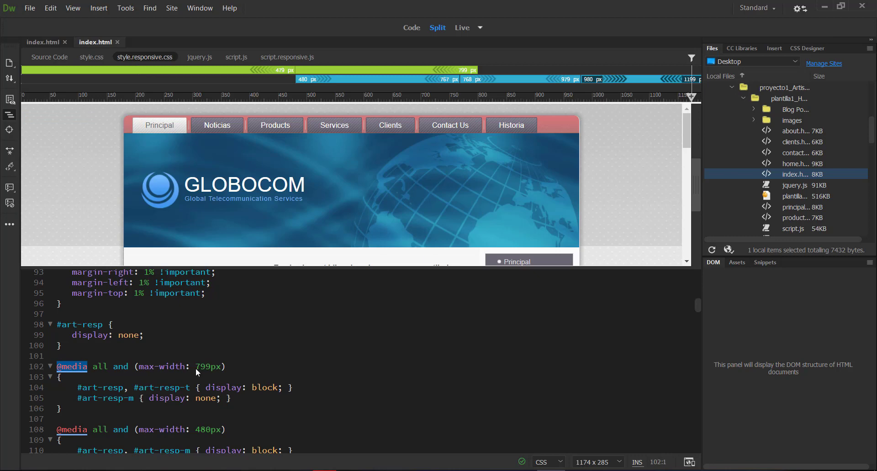
pyautogui.scroll(-2, 152, 404)
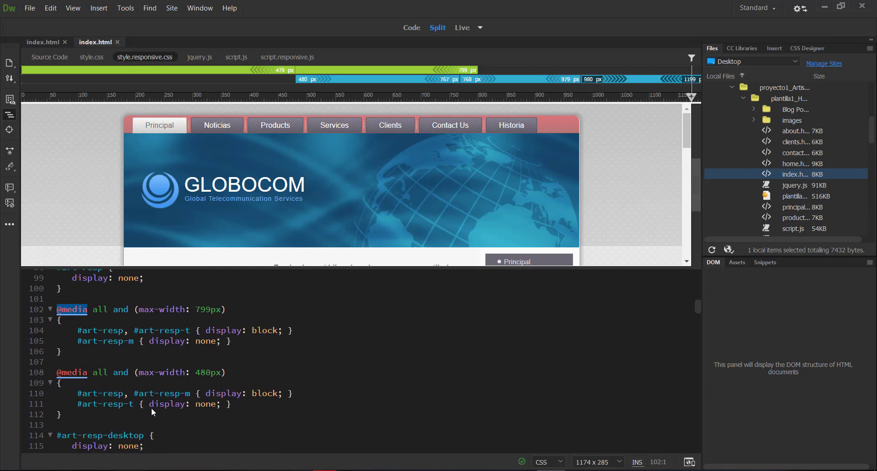
pyautogui.moveTo(197, 308); pyautogui.dragTo(209, 308)
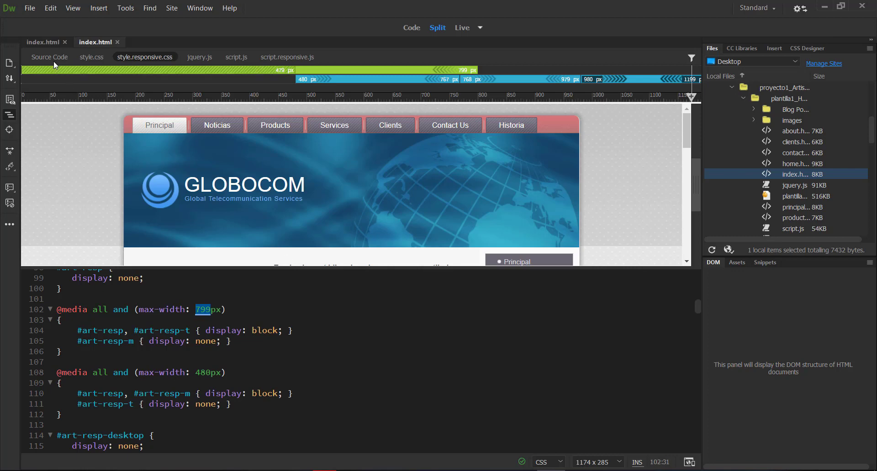
pyautogui.click(46, 42)
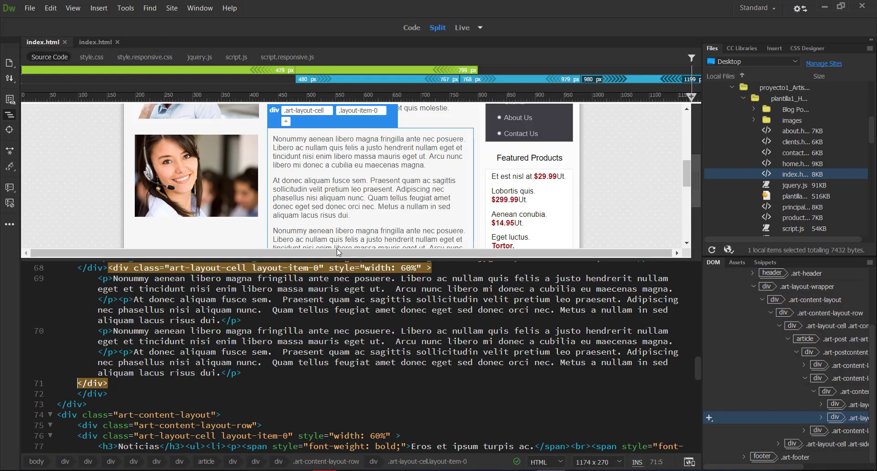
pyautogui.moveTo(685, 166); pyautogui.dragTo(686, 188)
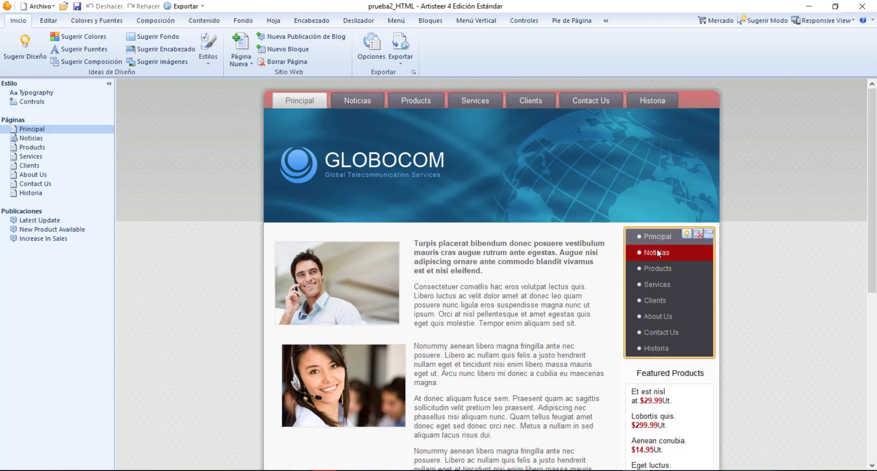
# Switch to Artisteer, show the page composition options, and examine the cell holding the first photo on the Principal page
pyautogui.click(139, 24)
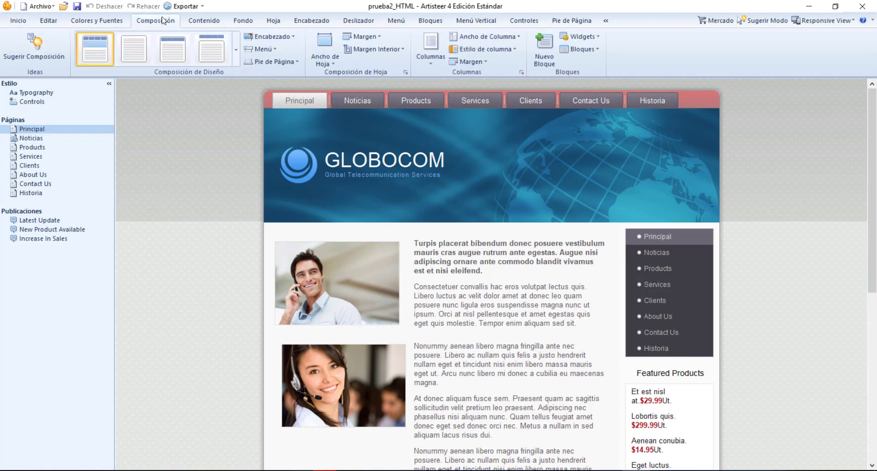
pyautogui.moveTo(363, 291)
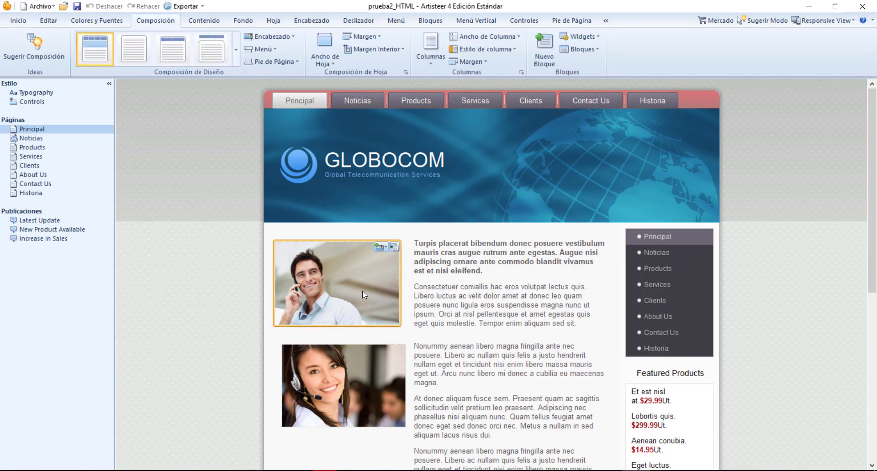
pyautogui.click(408, 284)
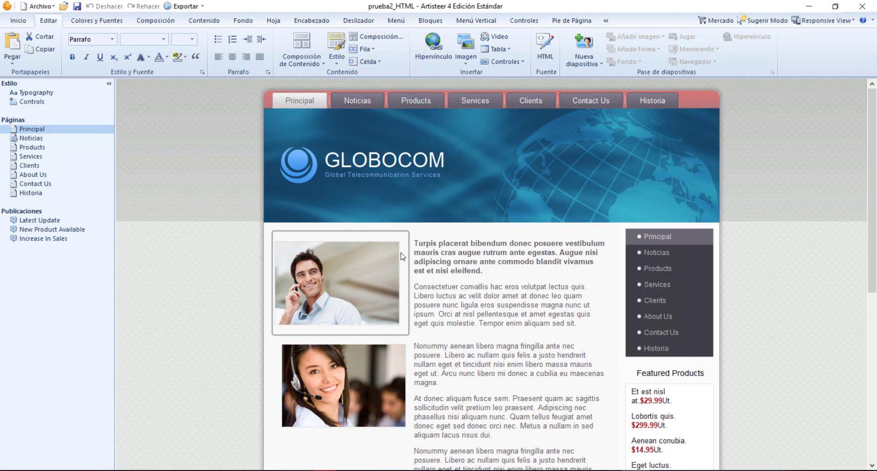
pyautogui.click(398, 271)
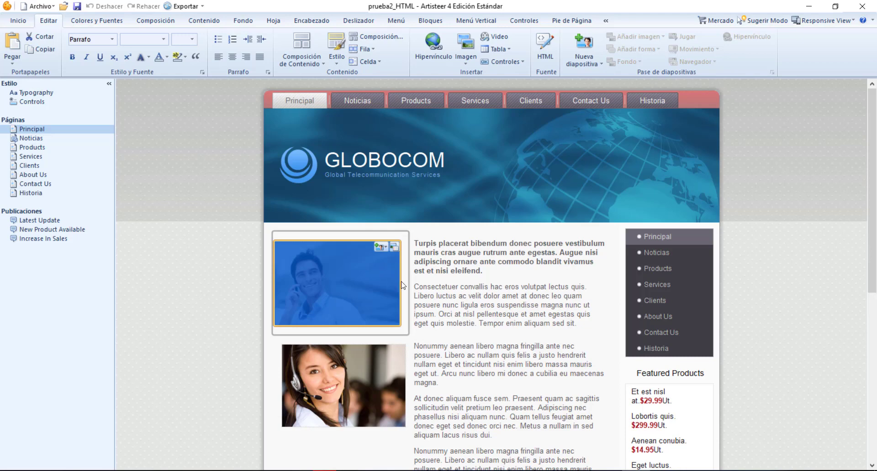
pyautogui.click(228, 256)
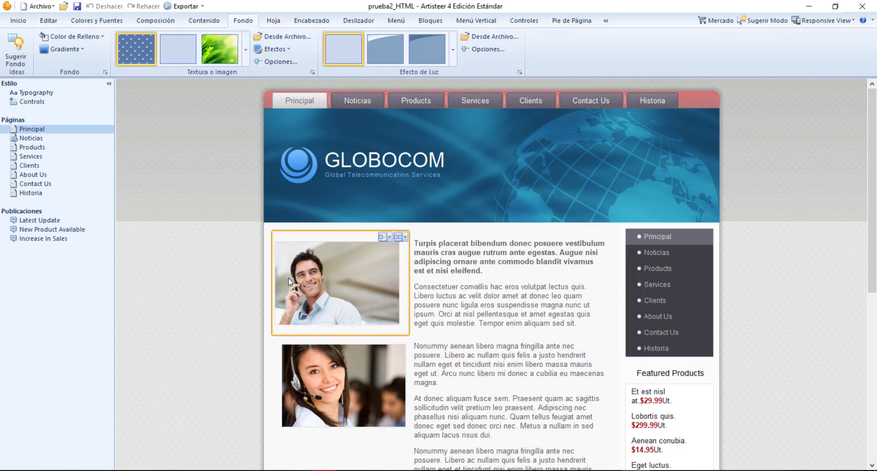
pyautogui.click(287, 242)
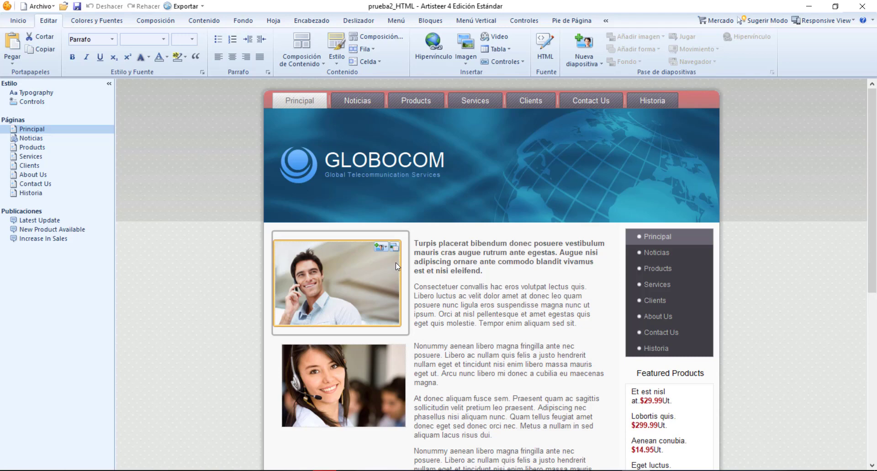
# Select the first photo, show its new slide options, and close them with the photo deselected
pyautogui.moveTo(388, 255)
pyautogui.click(396, 260)
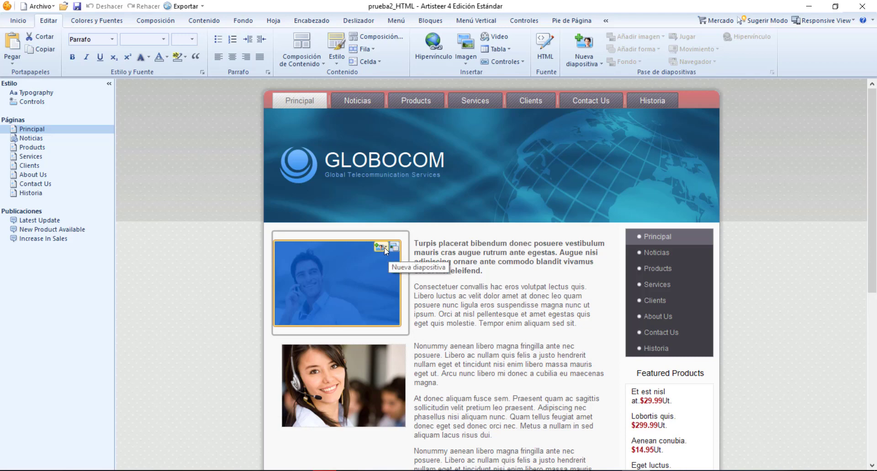
pyautogui.click(385, 248)
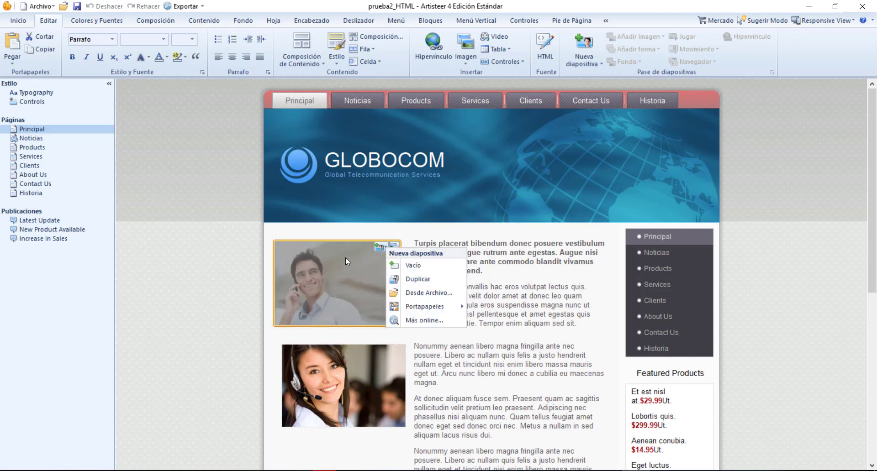
pyautogui.press('Escape')
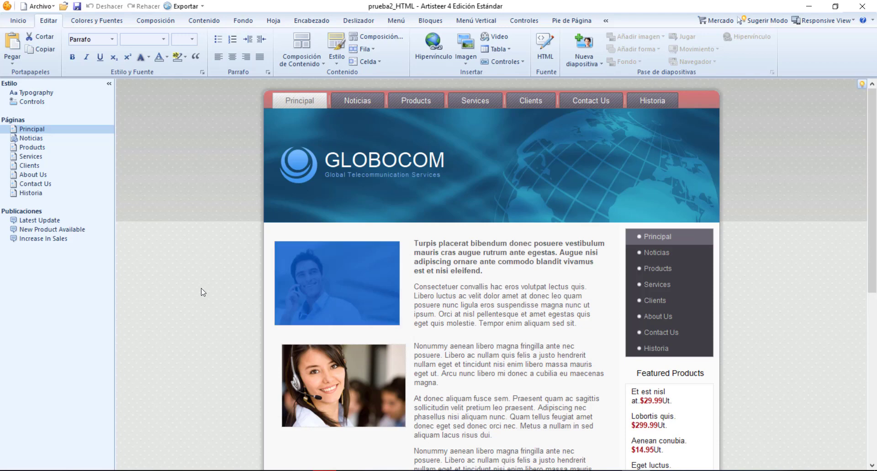
pyautogui.click(204, 292)
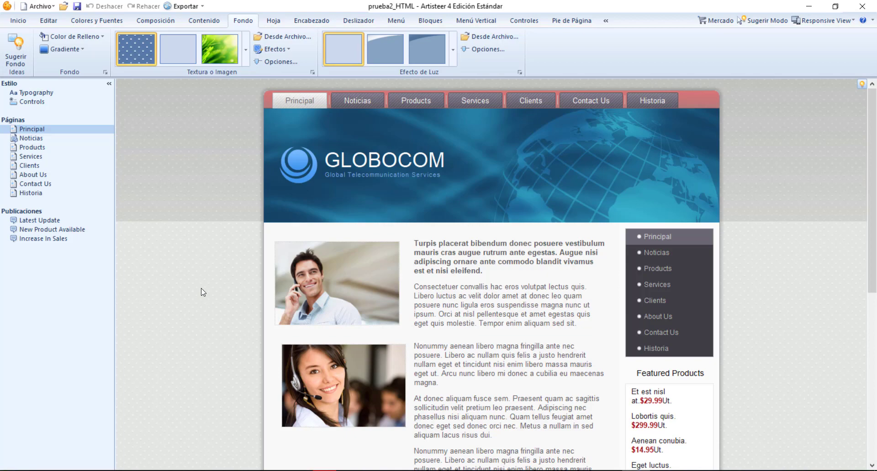
pyautogui.scroll(-3, 203, 292)
pyautogui.scroll(3, 203, 292)
pyautogui.moveTo(873, 137)
pyautogui.mouseDown()
pyautogui.moveTo(873, 178)
pyautogui.moveTo(873, 137)
pyautogui.mouseUp()
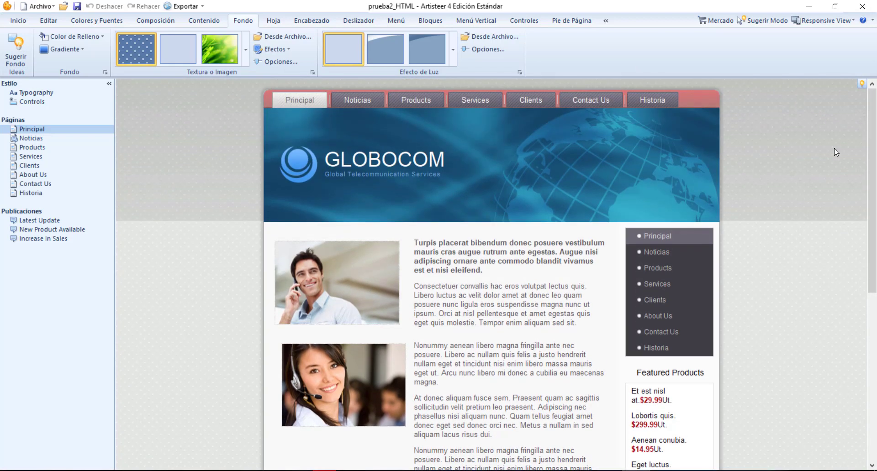